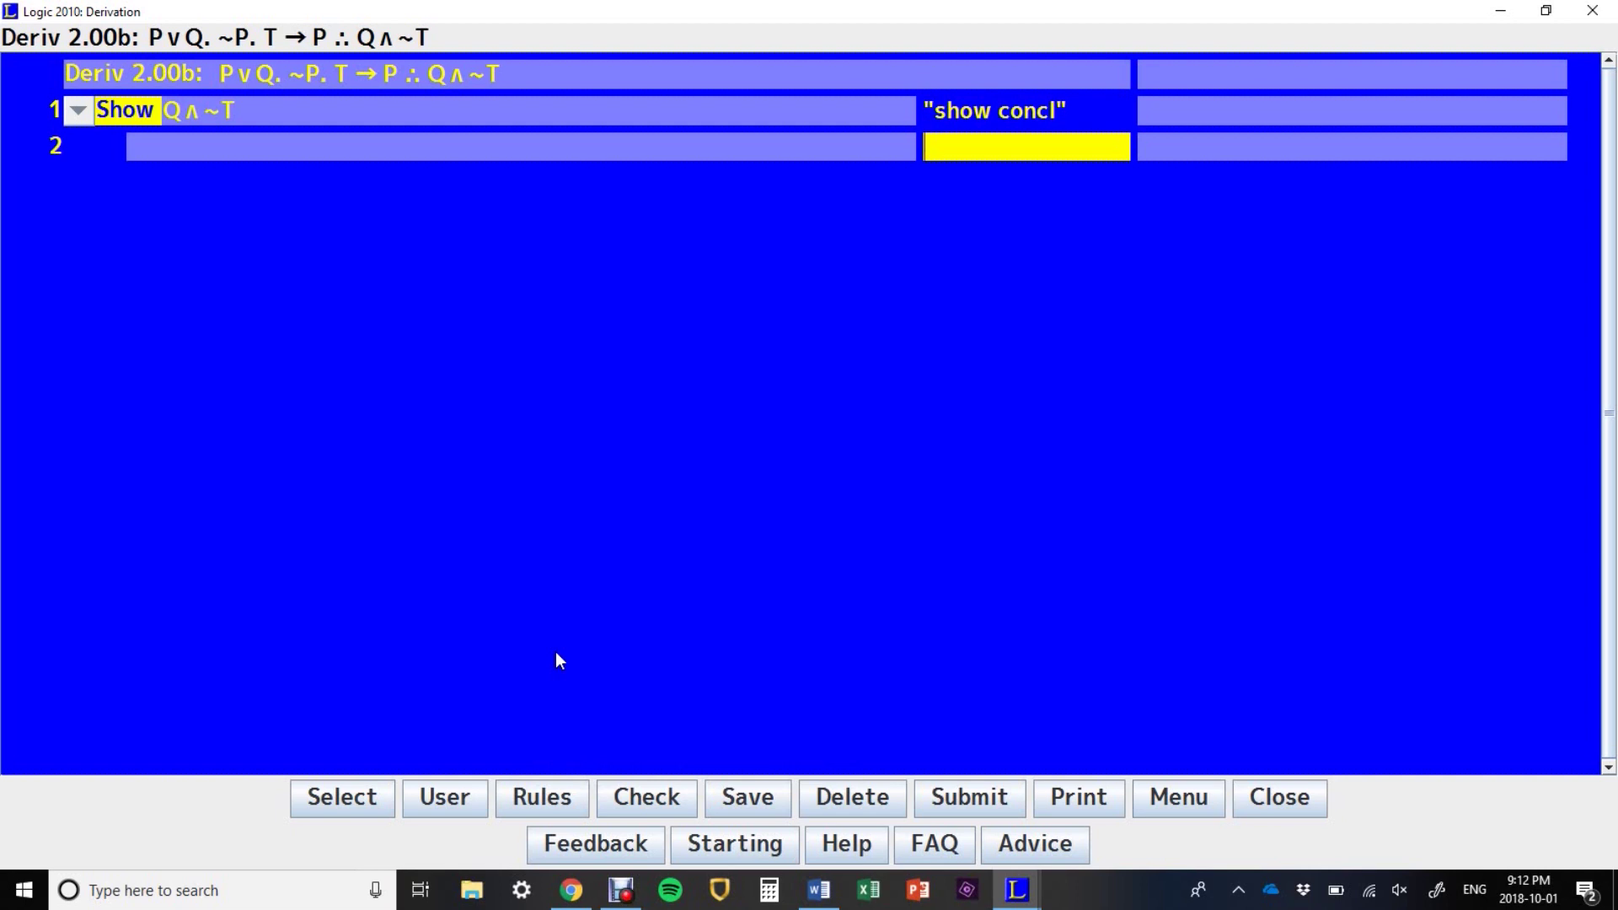
Step: Derive ~T with "pr2 pr3 mt" on line 2 and Q with "pr2 pr1 mtp" on line 3
text(pr2 pr3 mt)
key(Return)
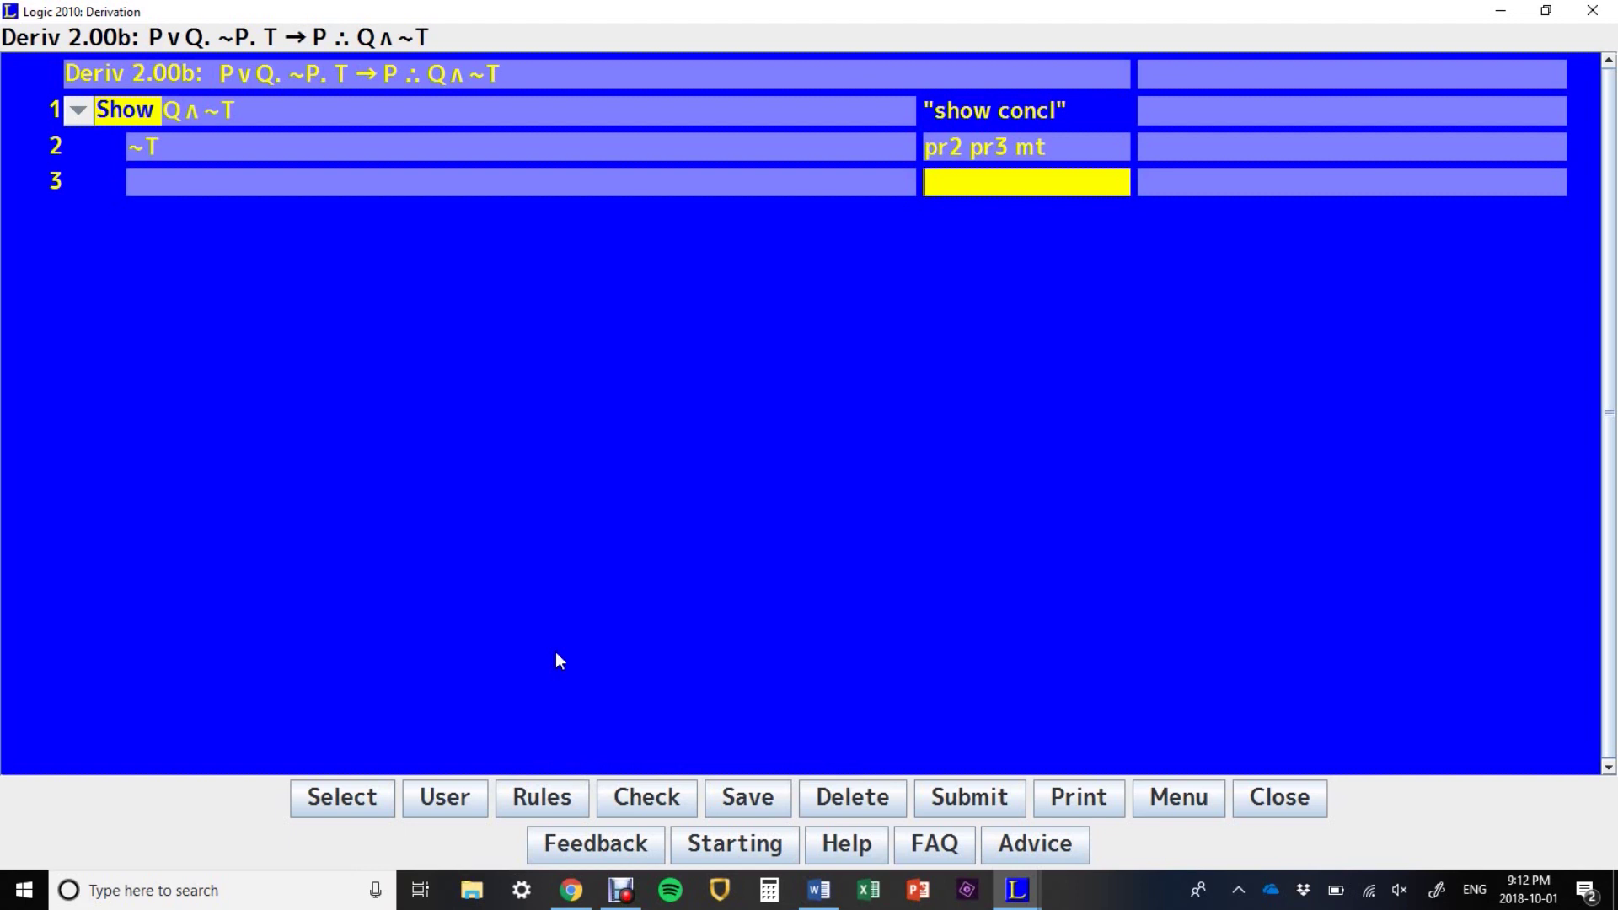
text(pr2 pr1 mtp)
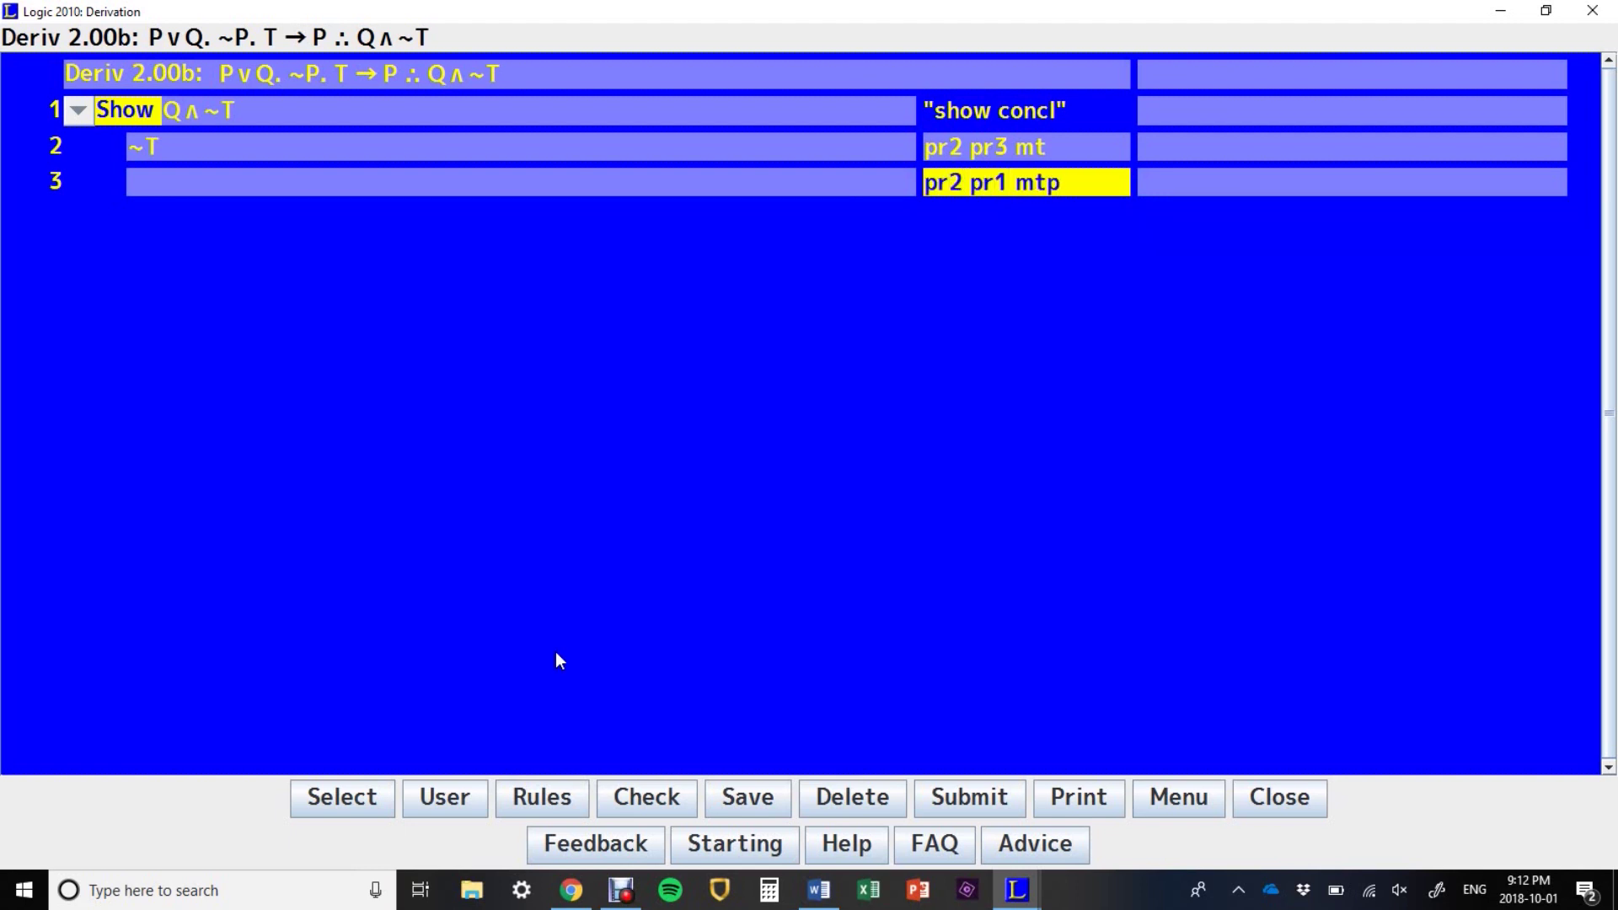
key(Return)
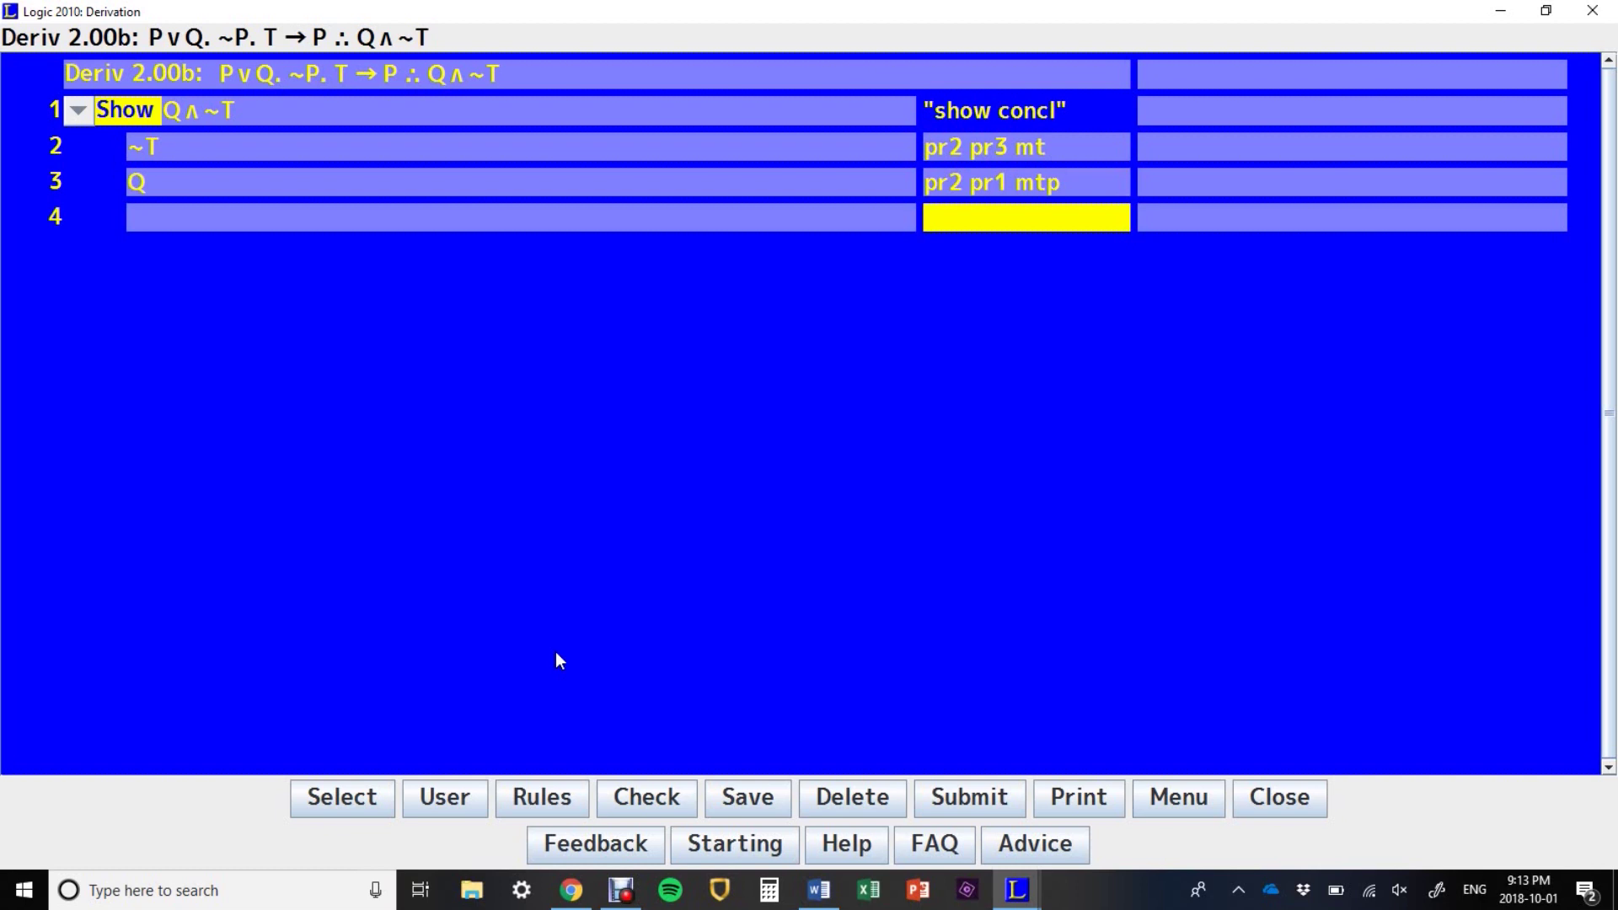
Step: Conjoin lines 2 and 3 with "2 3 adj" as Q∧~T and close the derivation with "4 dd"
text(2 3 adj)
key(Return)
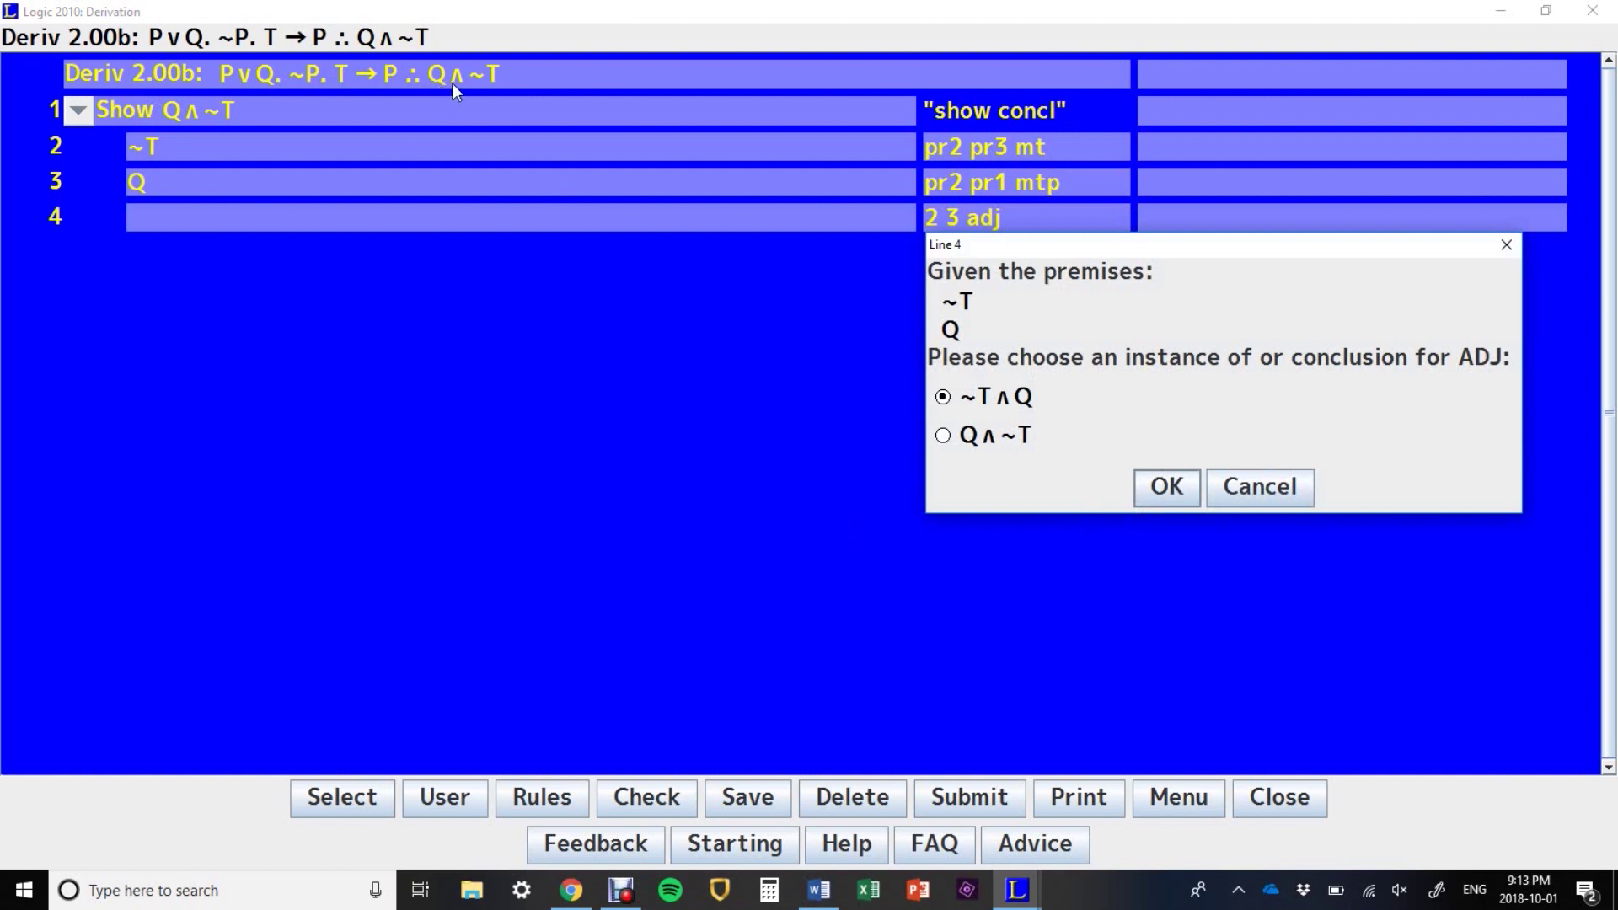
click(944, 436)
click(1161, 490)
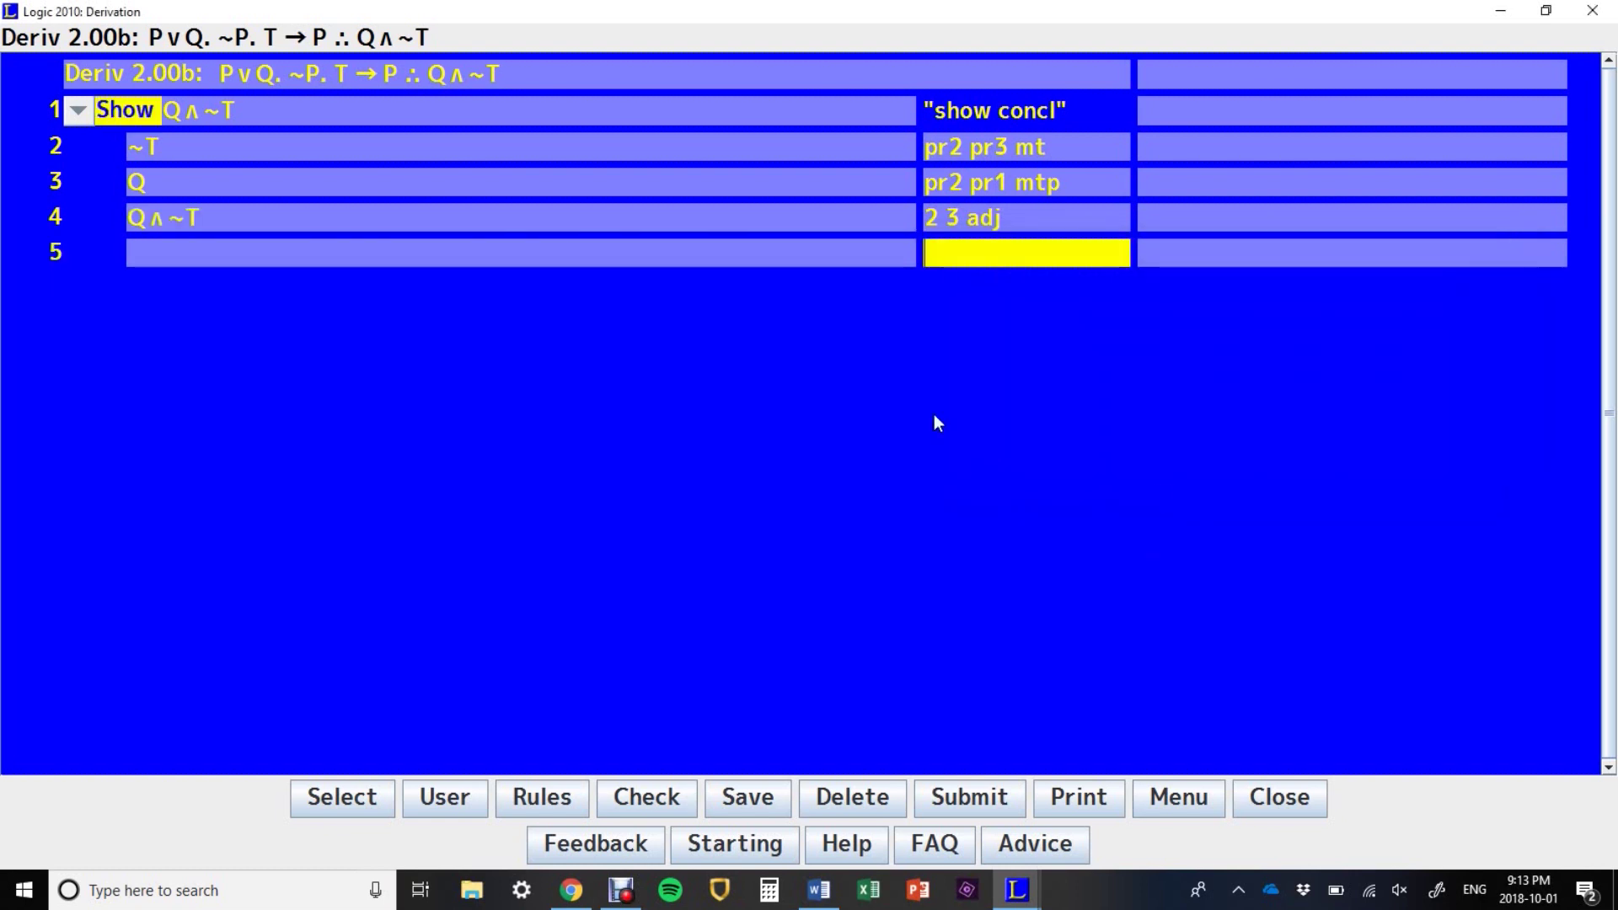
text(4 dd)
key(Return)
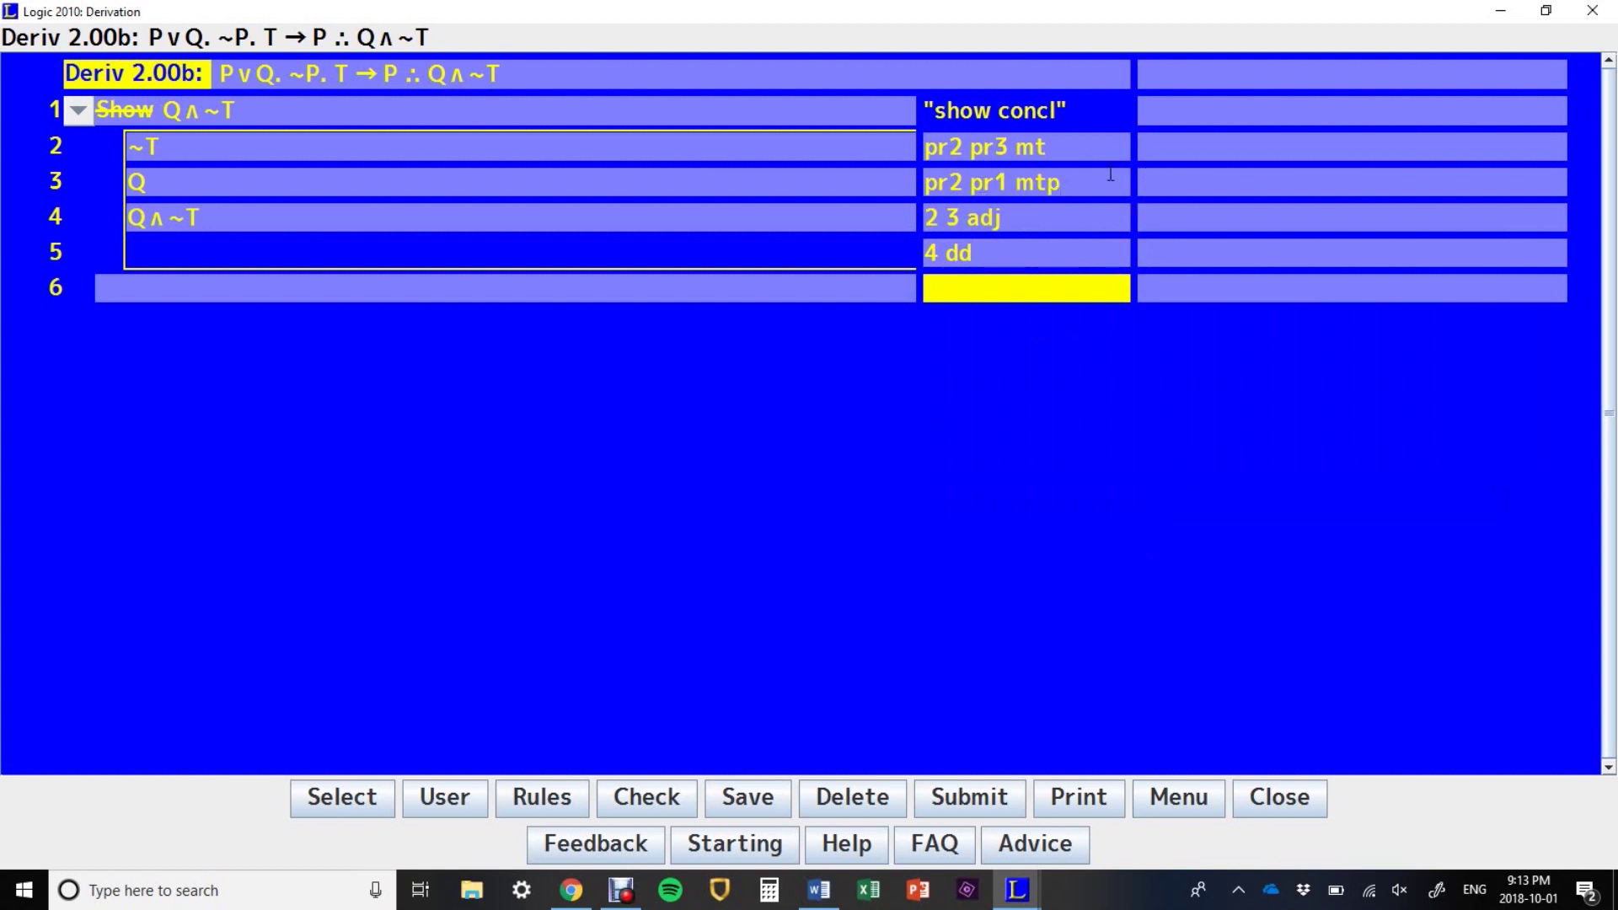
Step: Open derivation 2.00h without saving the current problem and start it with a "show concl" line
click(367, 806)
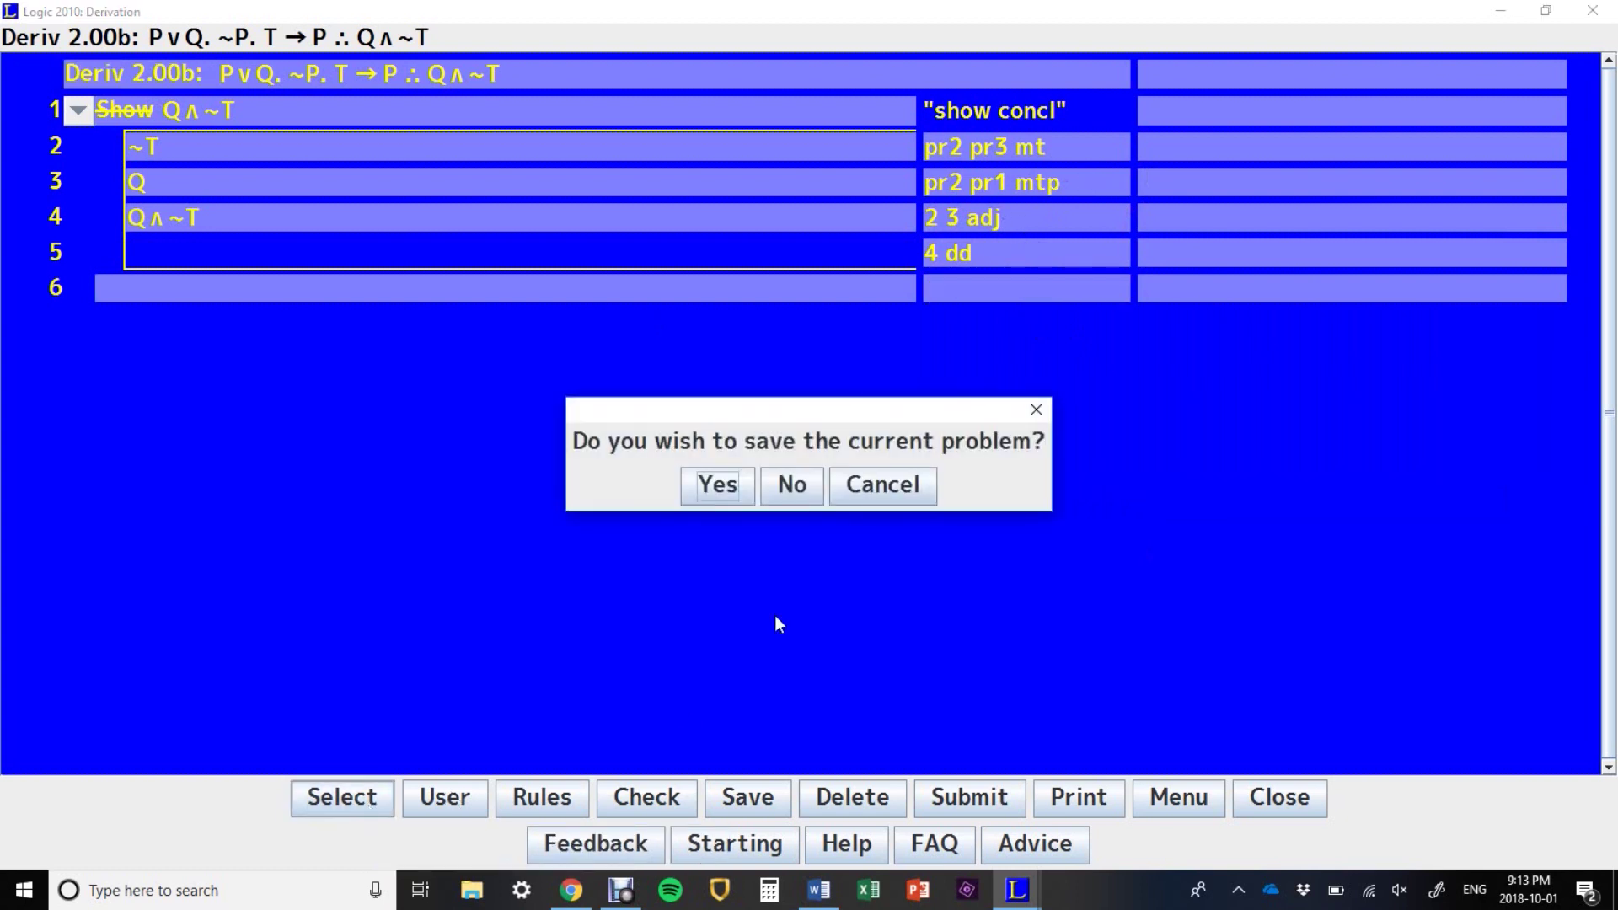
click(768, 486)
click(738, 781)
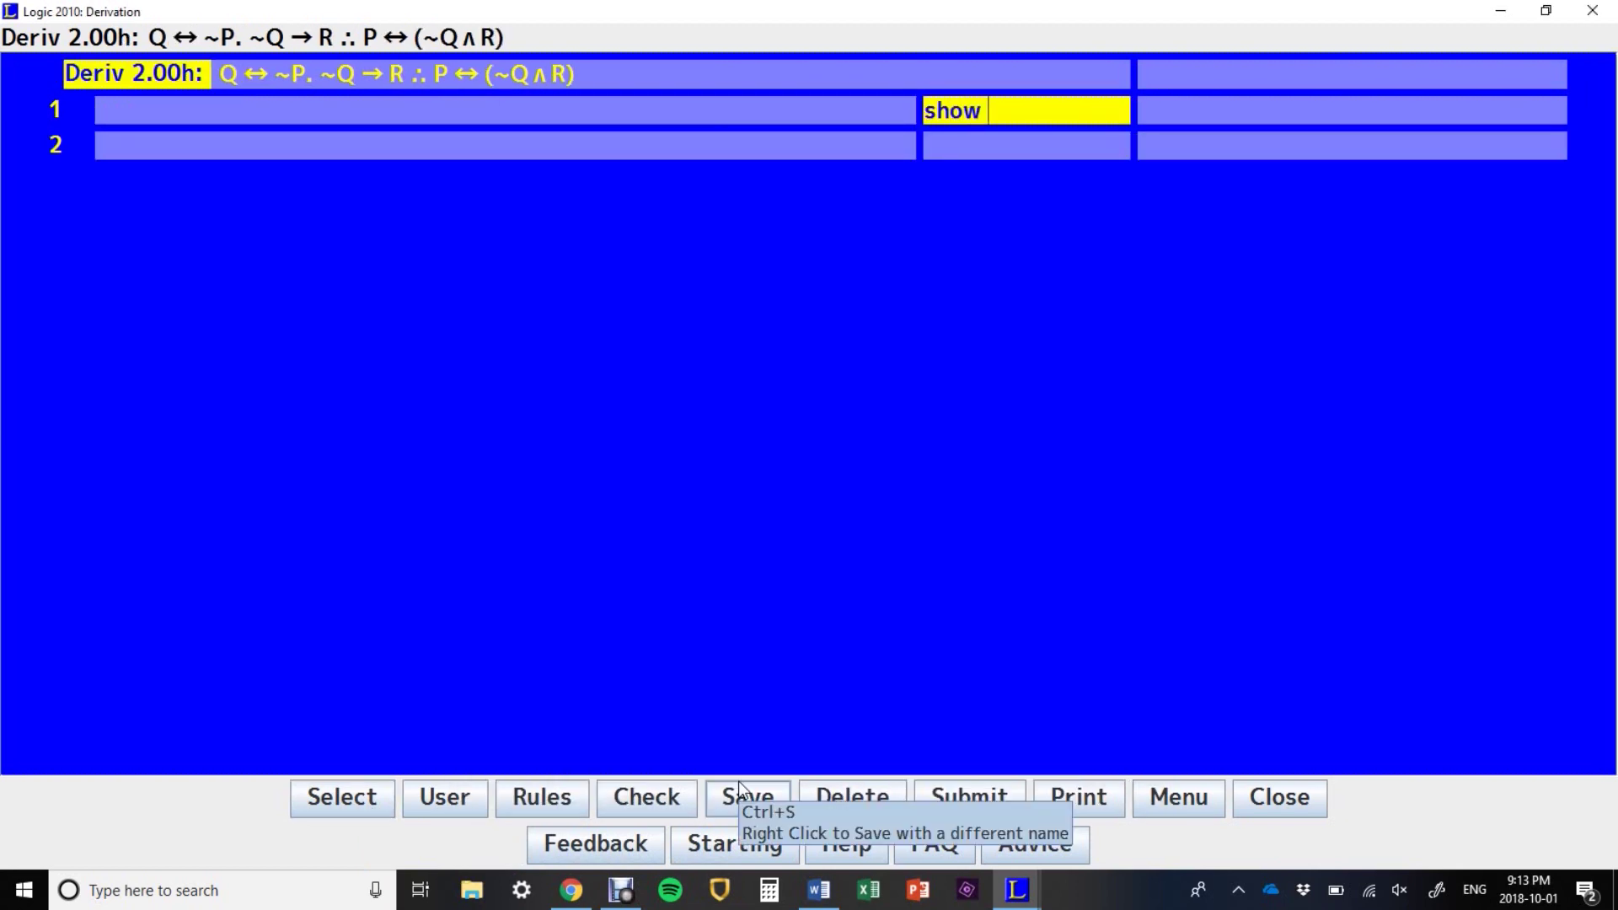
key(Return)
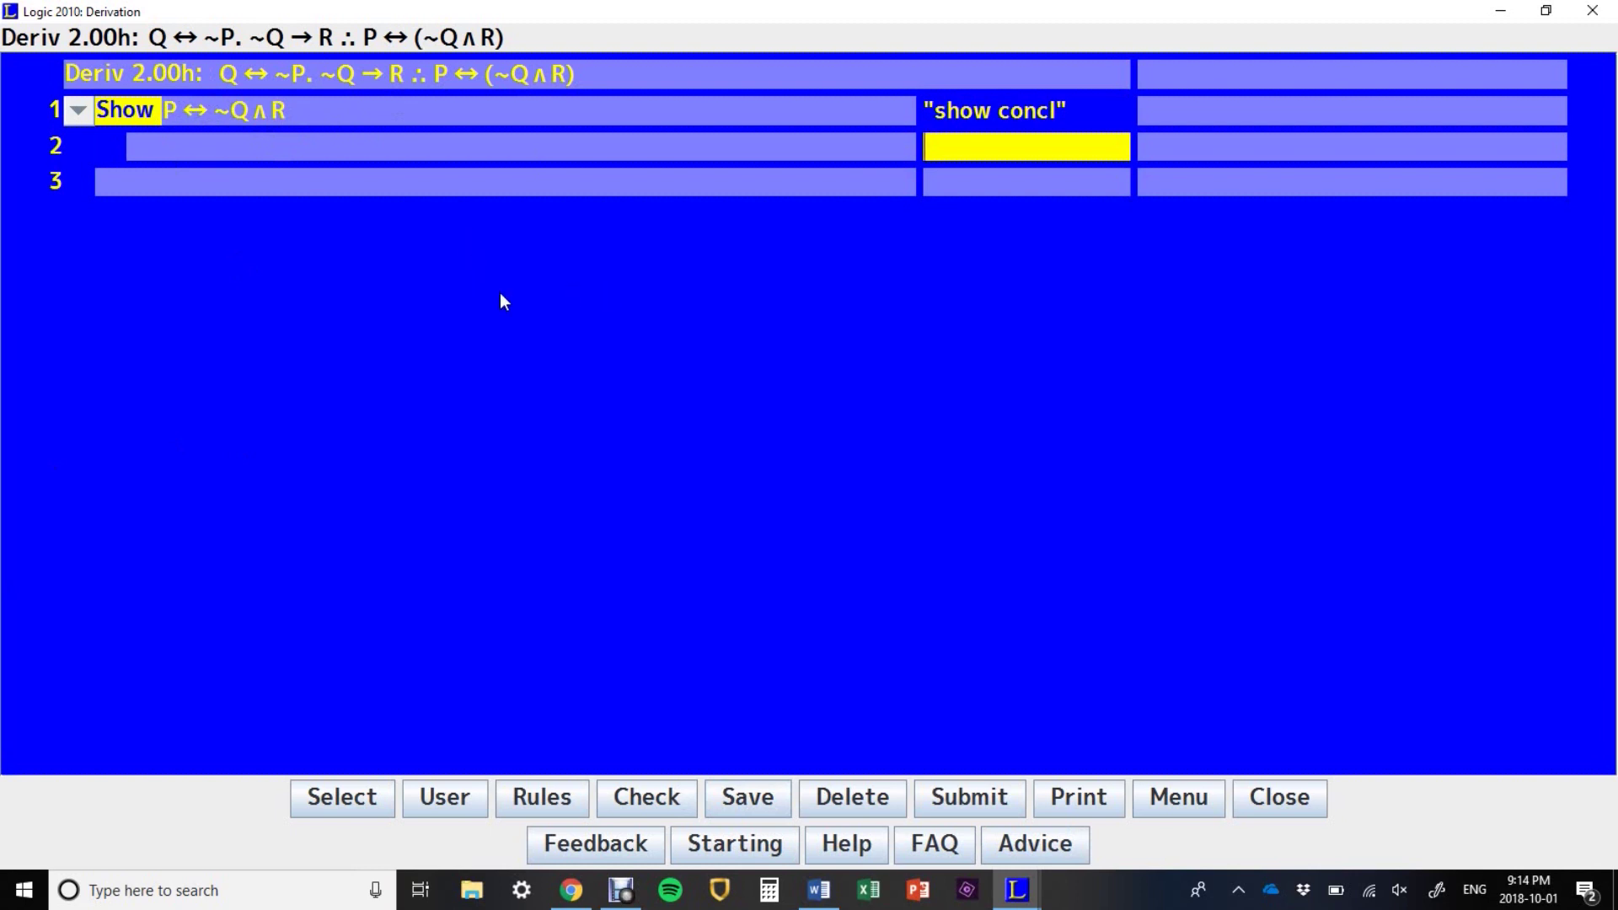
Step: Delete the show line and the blank lines below it, leaving line 1 empty
click(217, 146)
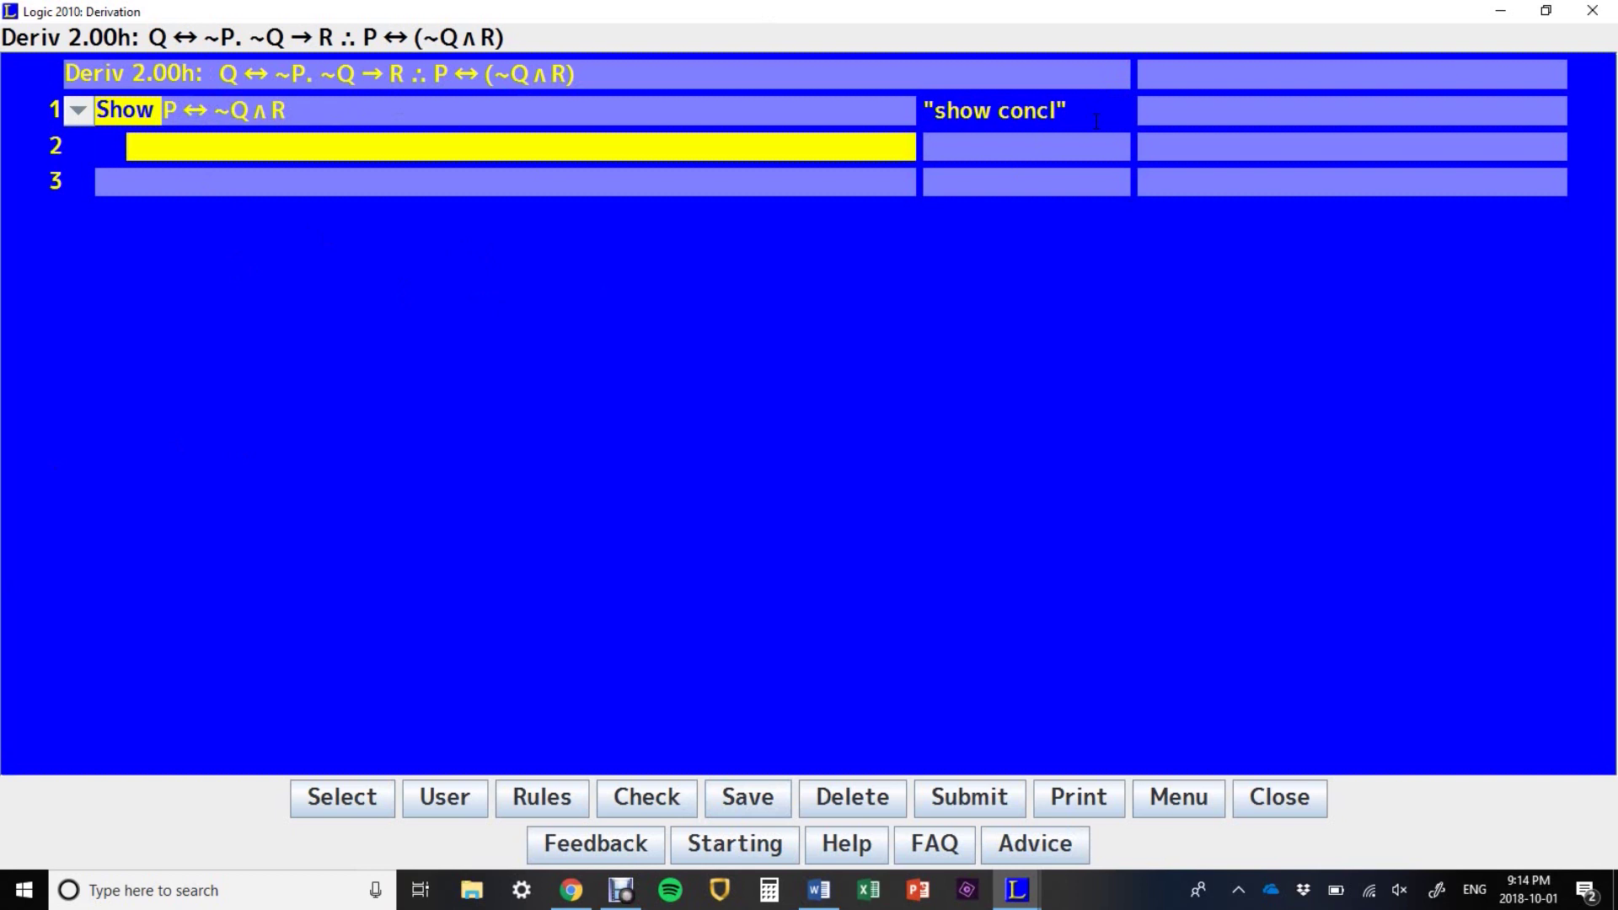
key(BackSpace)
key(BackSpace)
key(BackSpace)
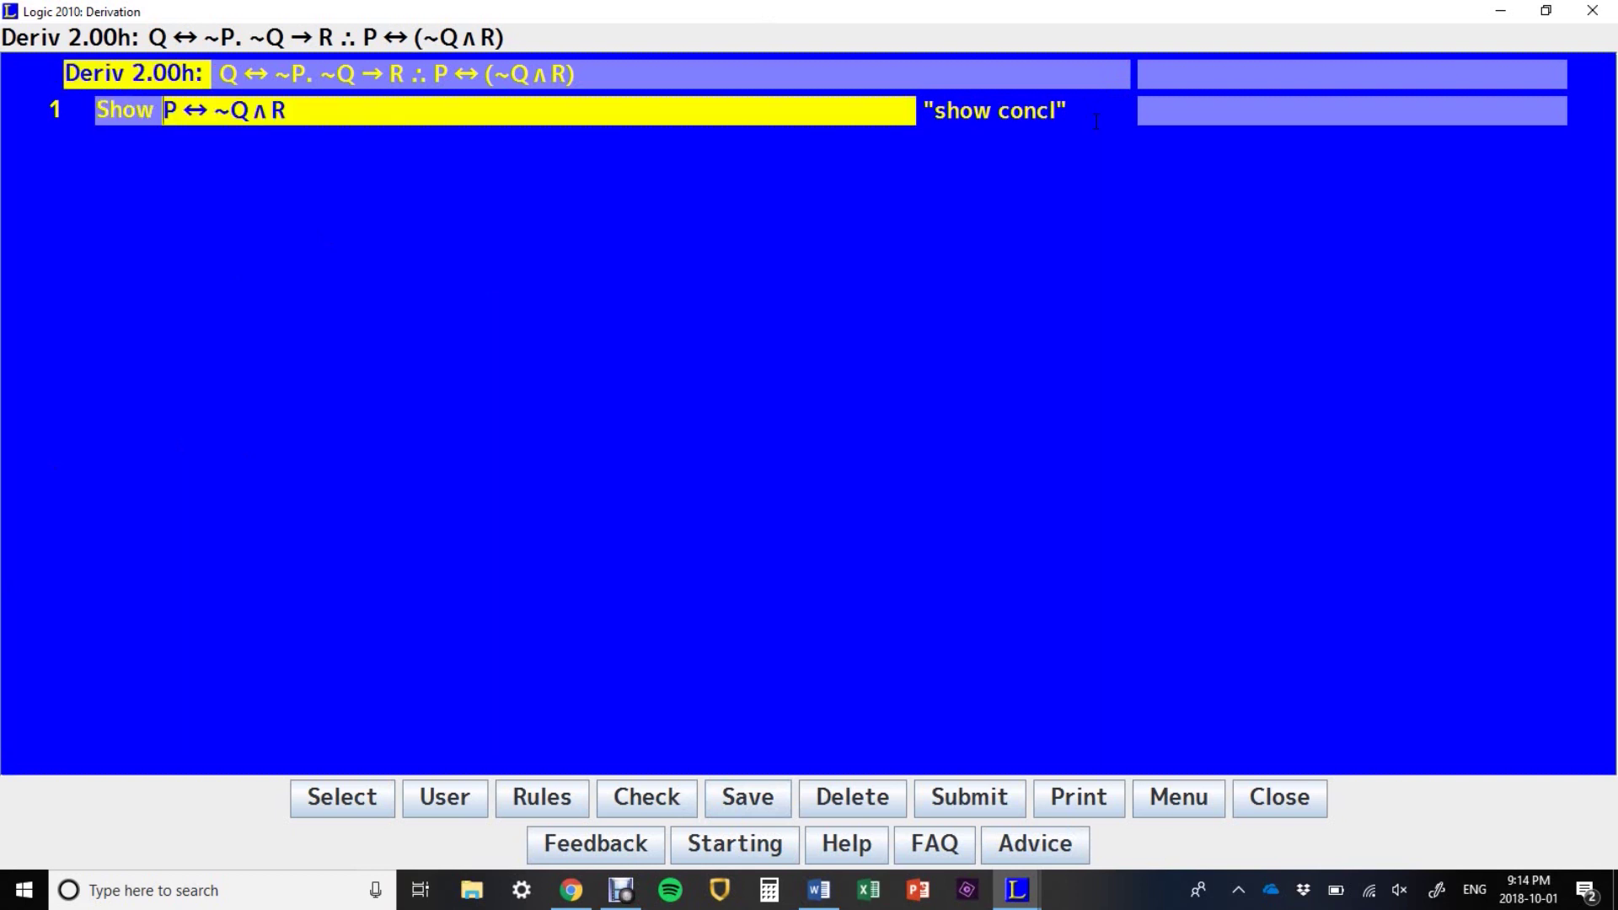
key(Return)
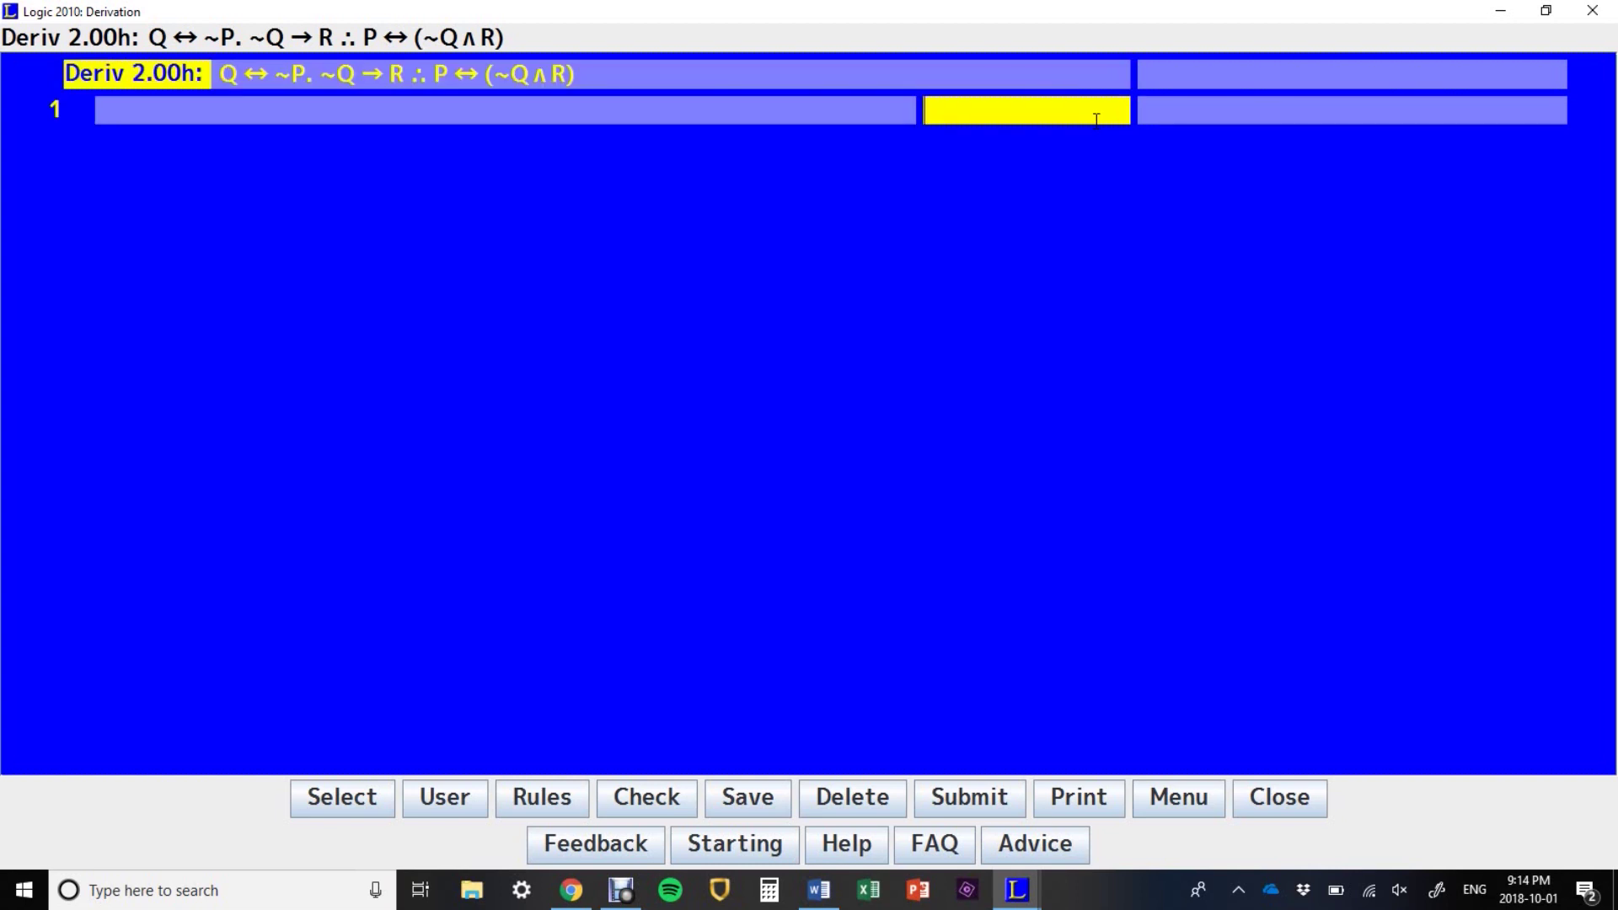
Step: Begin line 1 with the formula "show P ↔ (", inserting the biconditional and parenthesis from the symbol palette
click(587, 112)
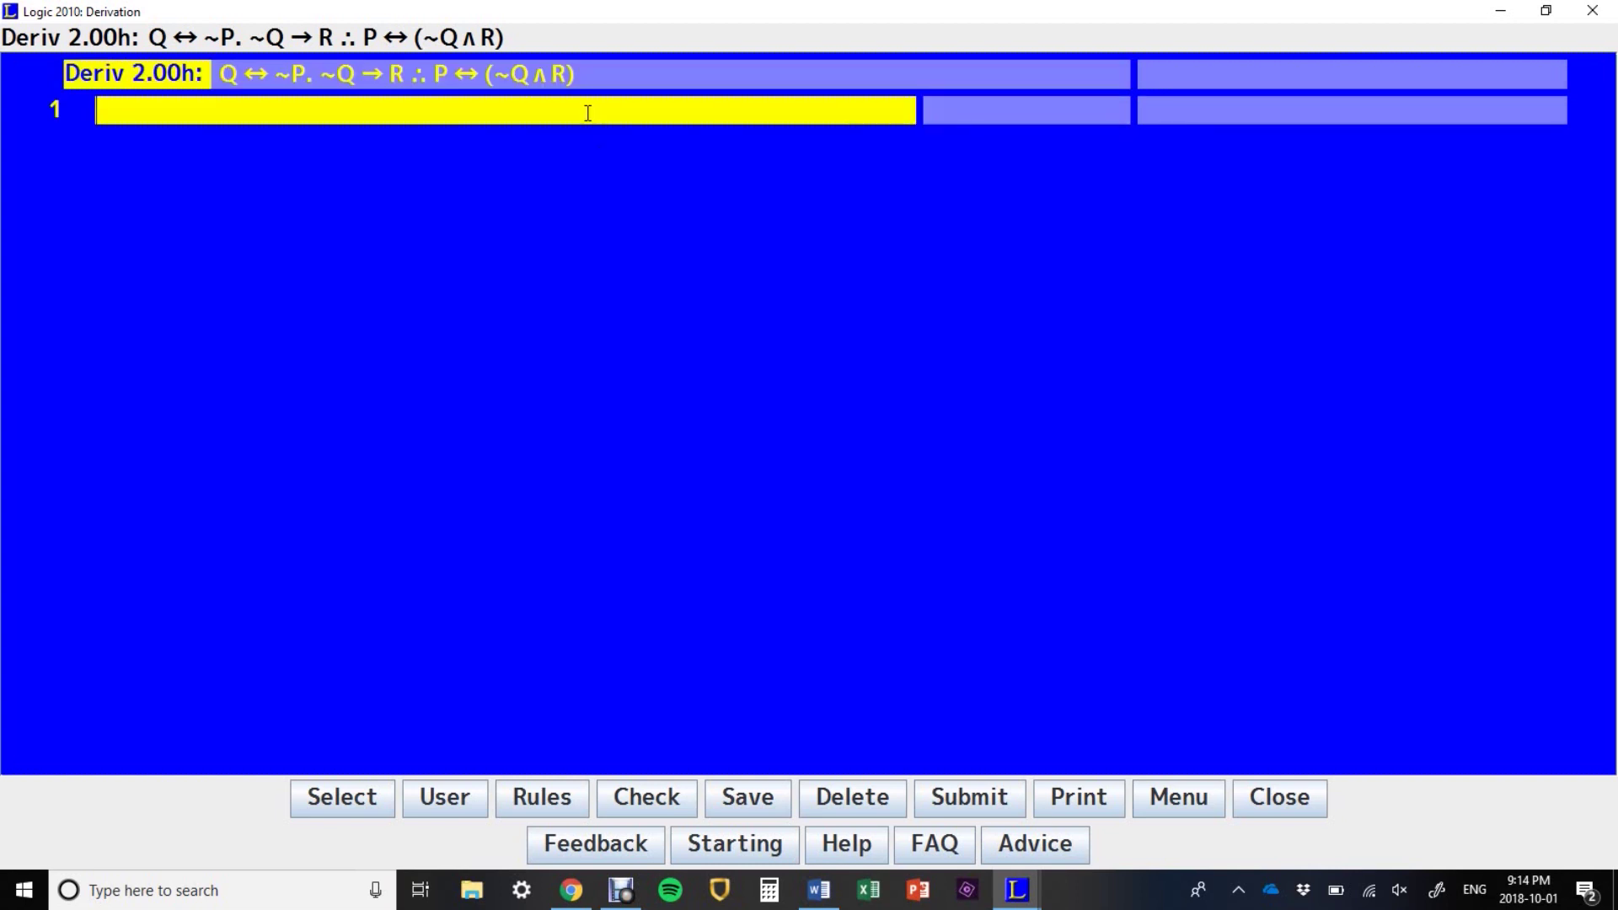
text(show P)
click(504, 110)
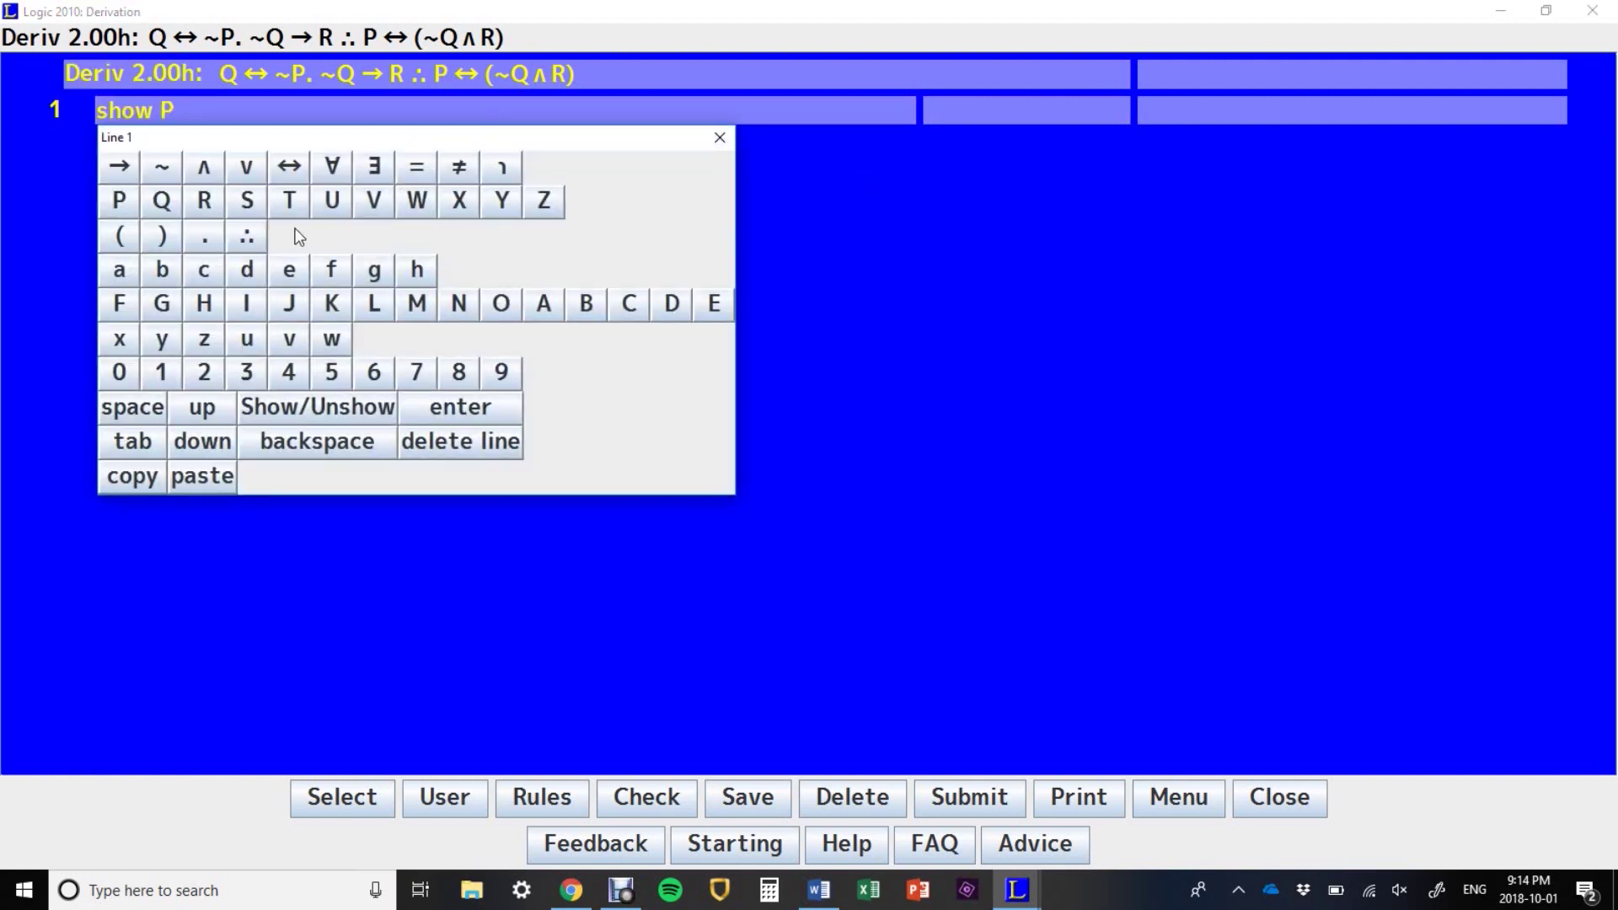
click(290, 166)
click(128, 237)
click(487, 440)
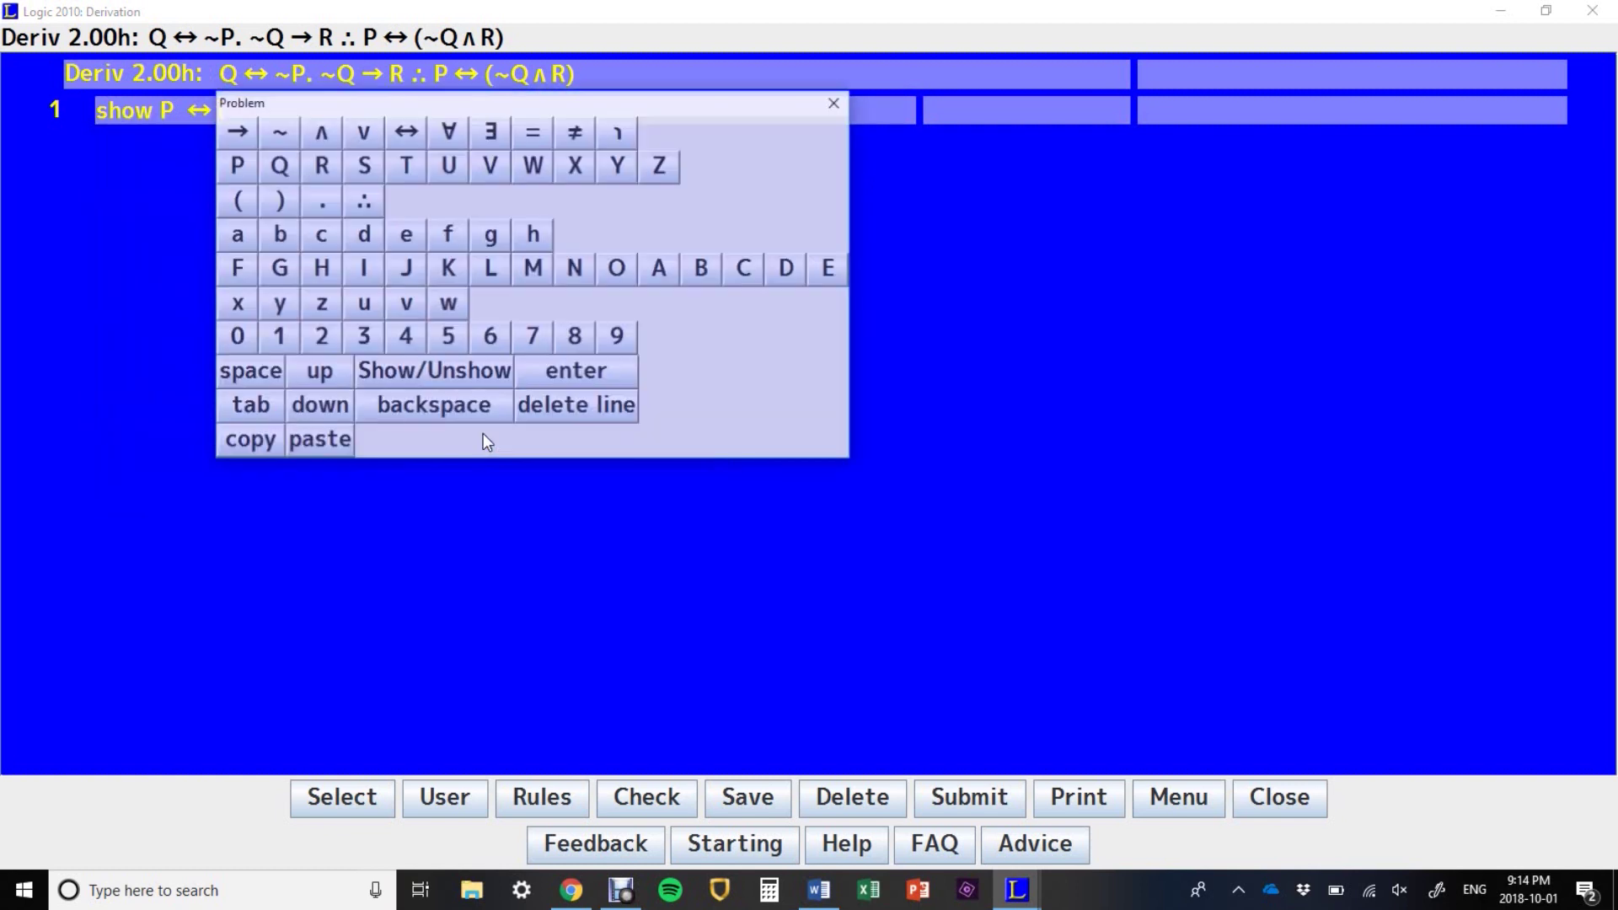
click(834, 102)
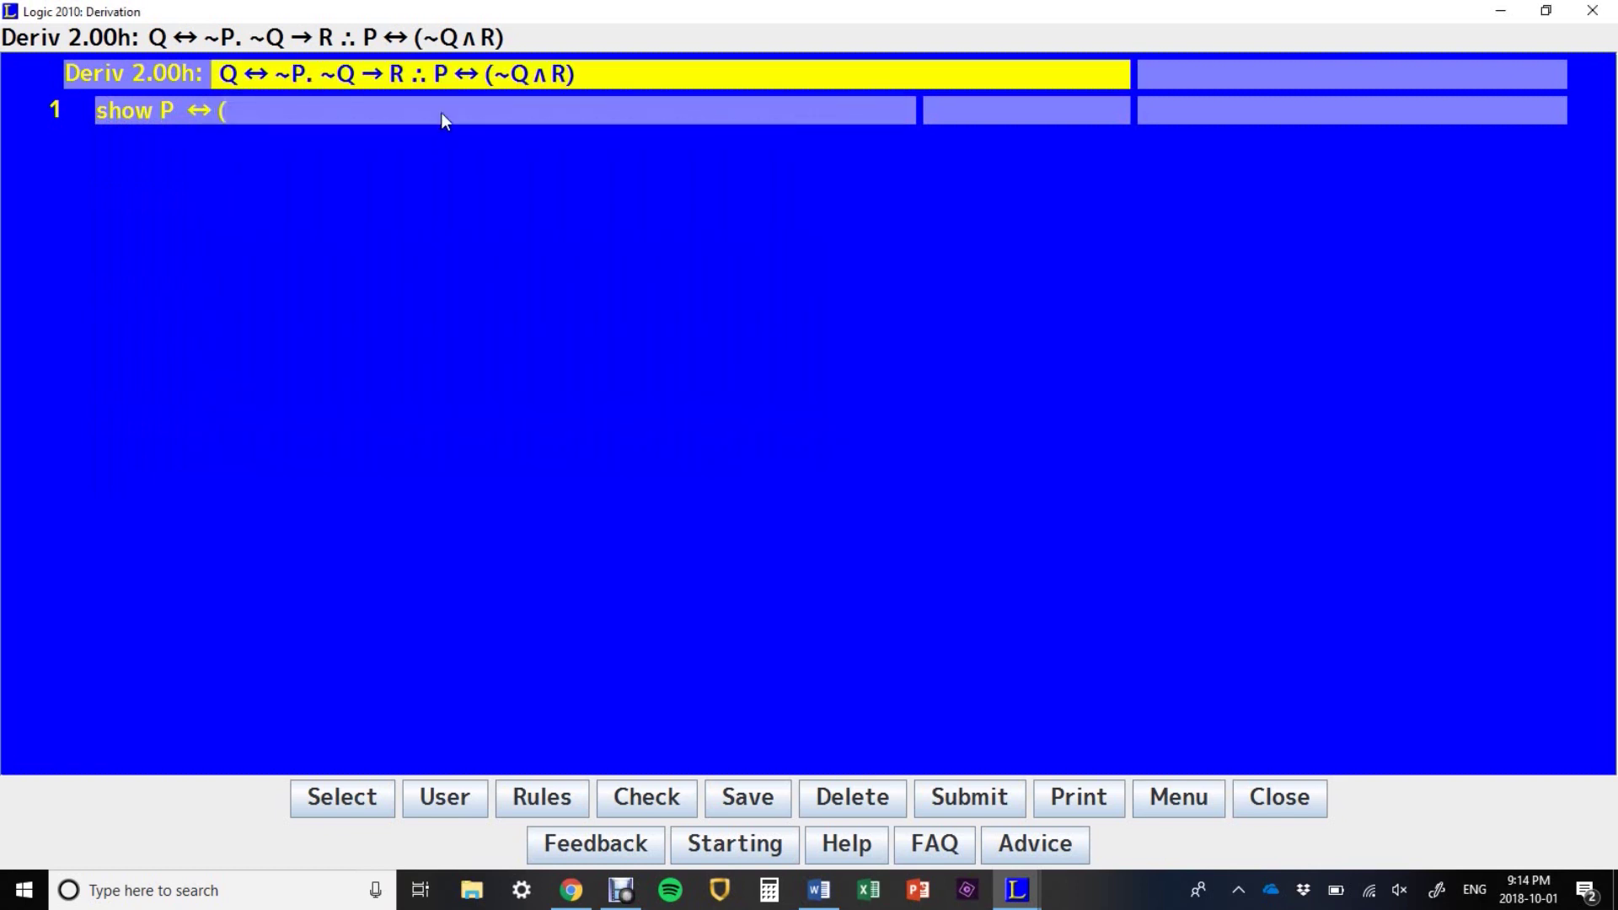
Step: Enter line 1 by hand as "show P ↔ (~Q∧R)"
key(Down)
text(s)
text(P)
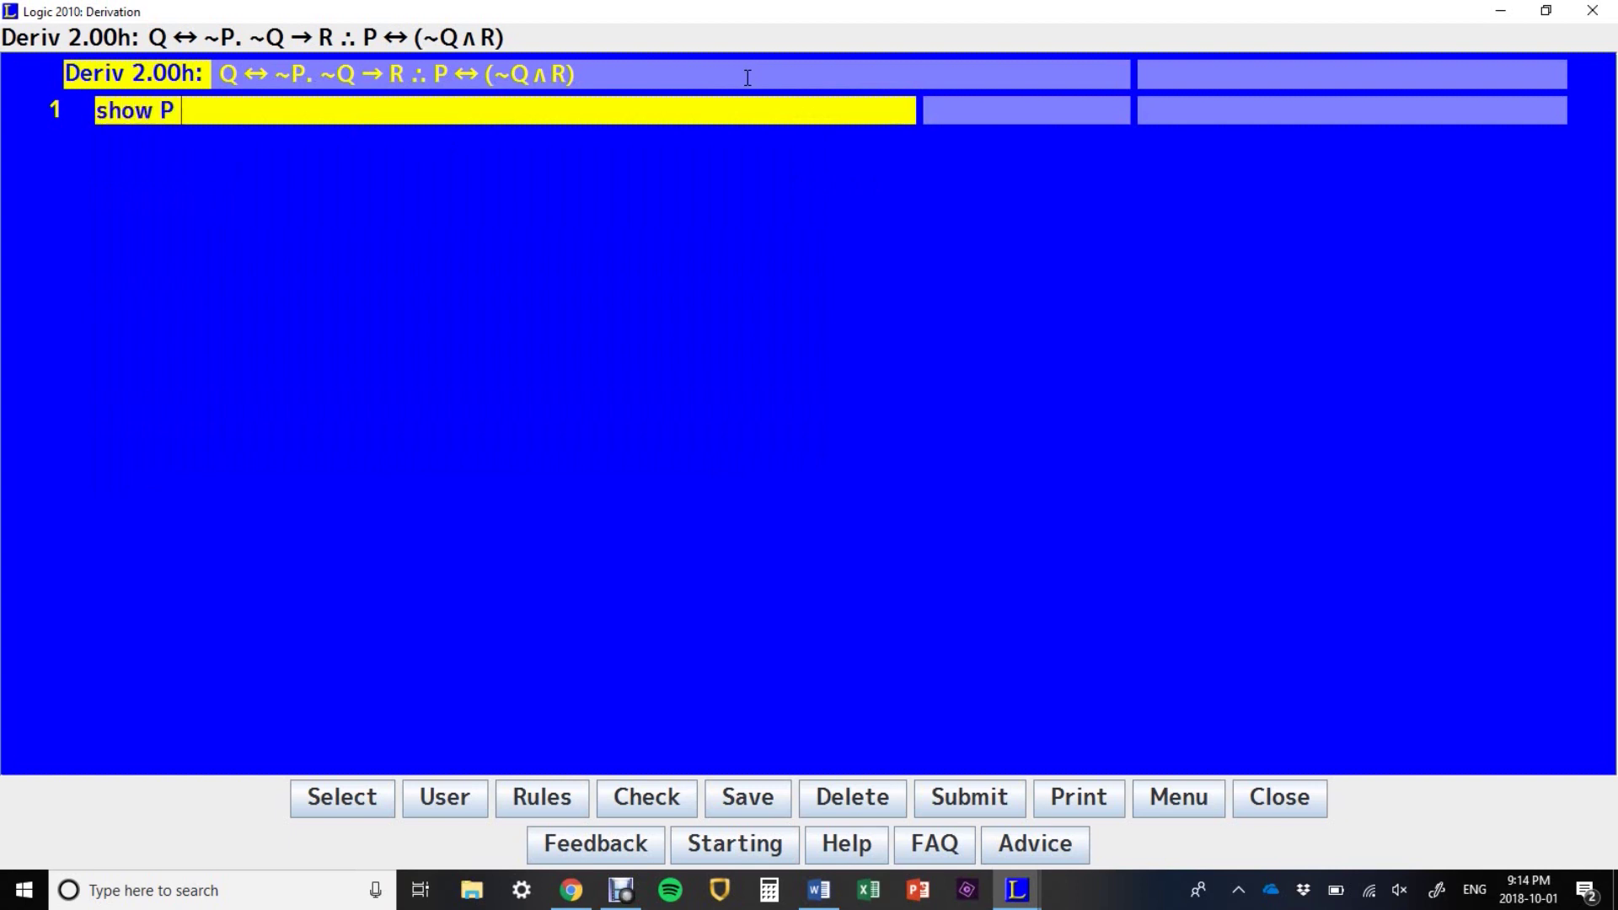
text(=)
text((~)
text(Q)
text(&)
text(R))
key(Return)
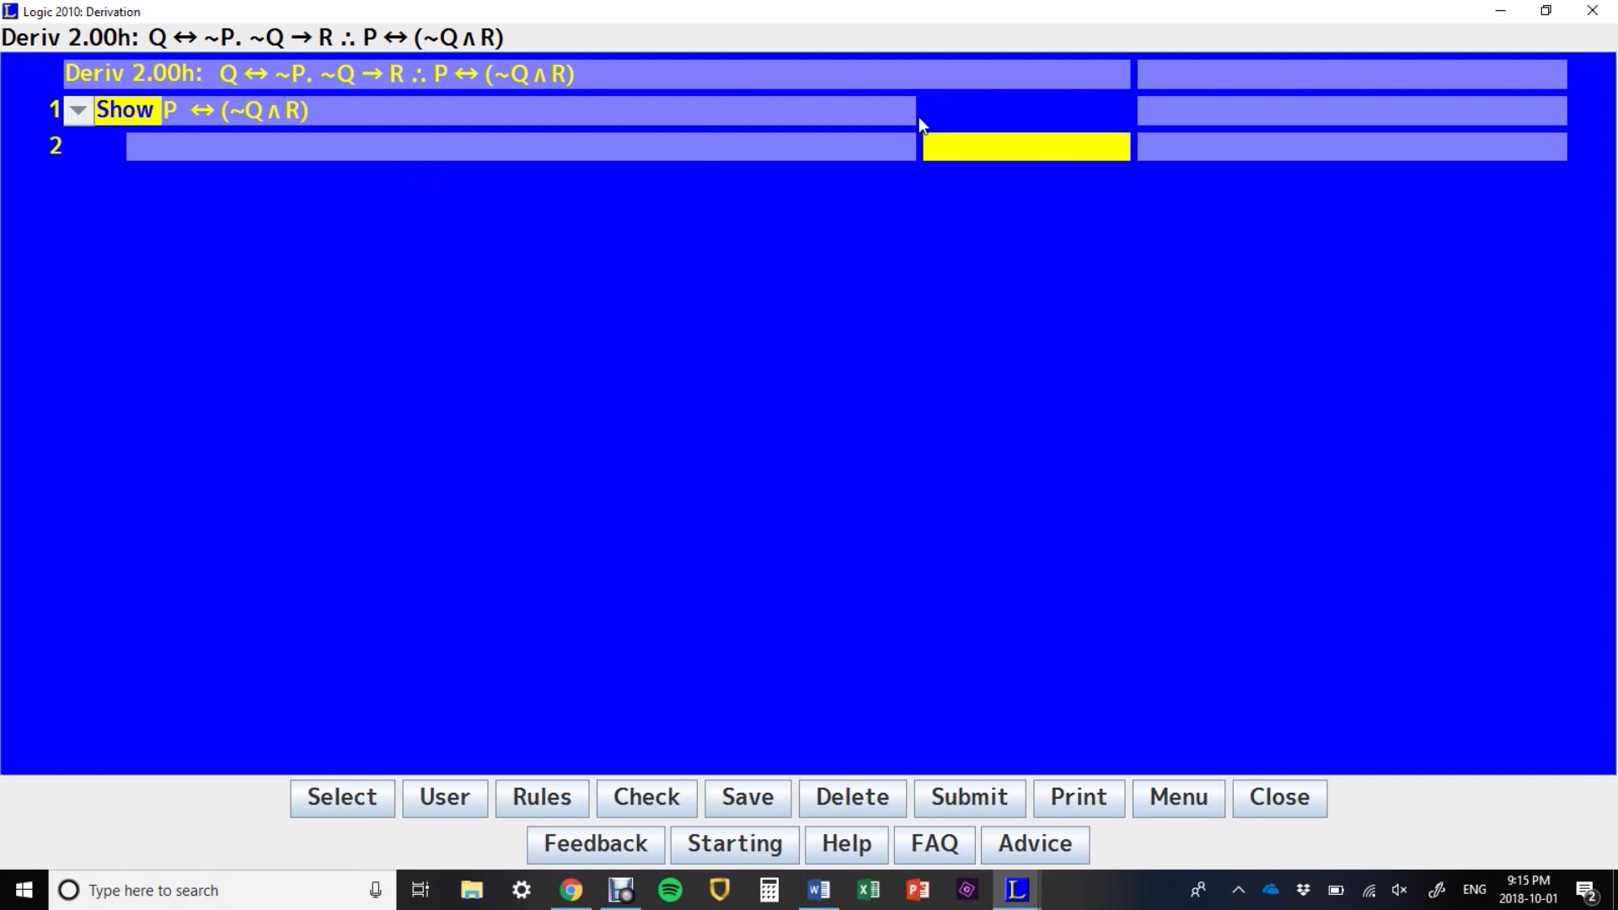
Step: Replace the hand-written show line with one generated by the "show concl" justification
key(BackSpace)
key(BackSpace)
key(Return)
text(sh)
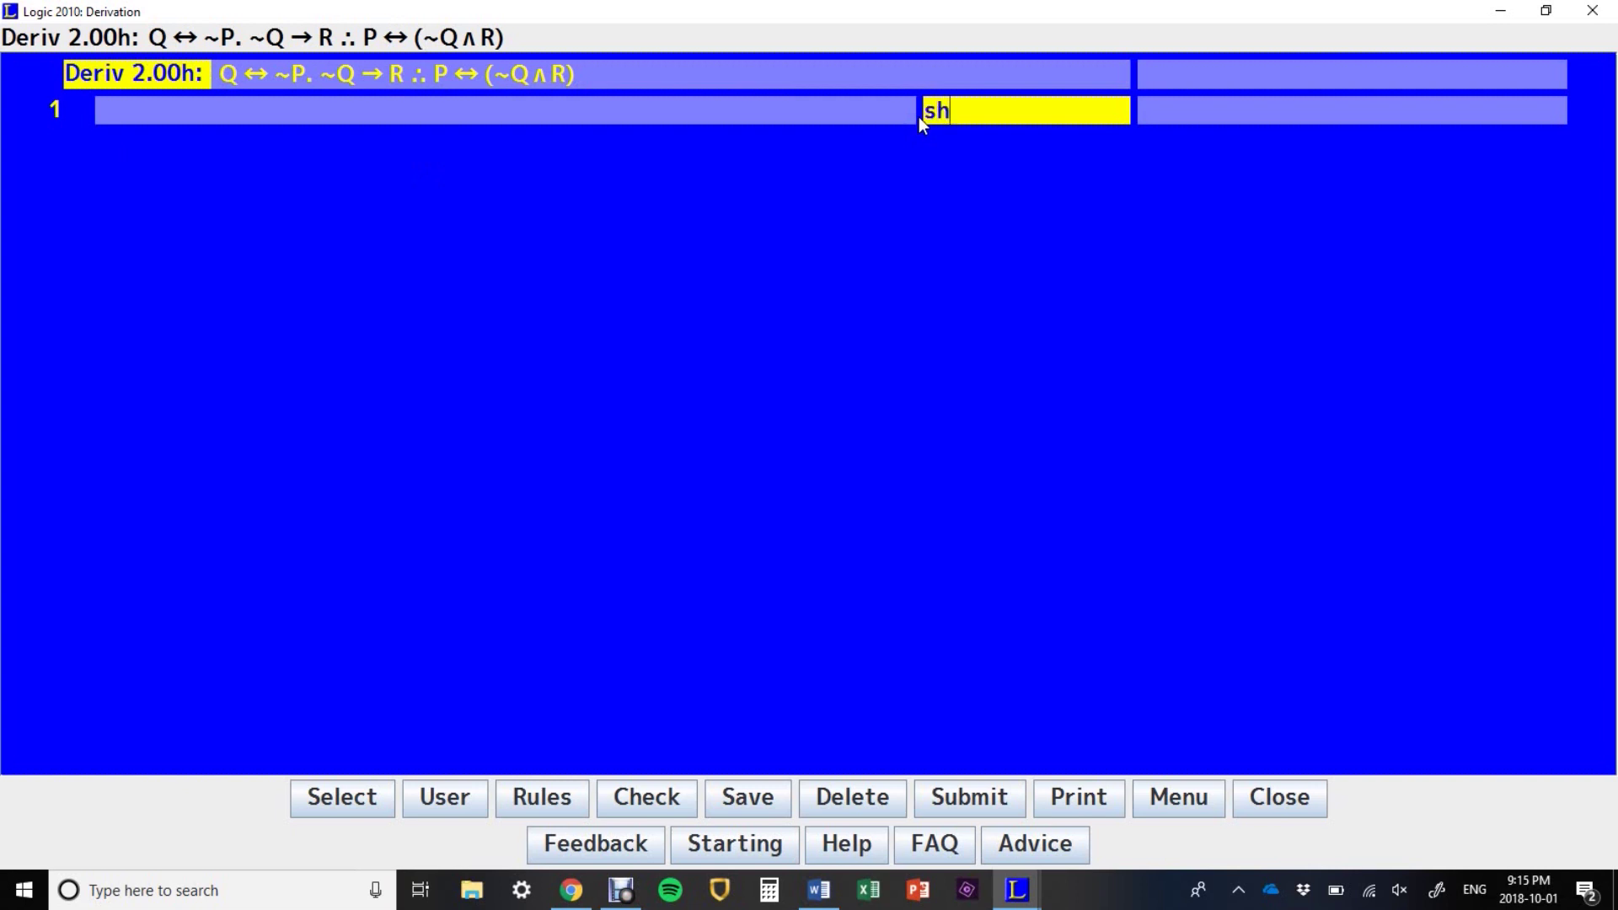
text(ow concl)
key(Return)
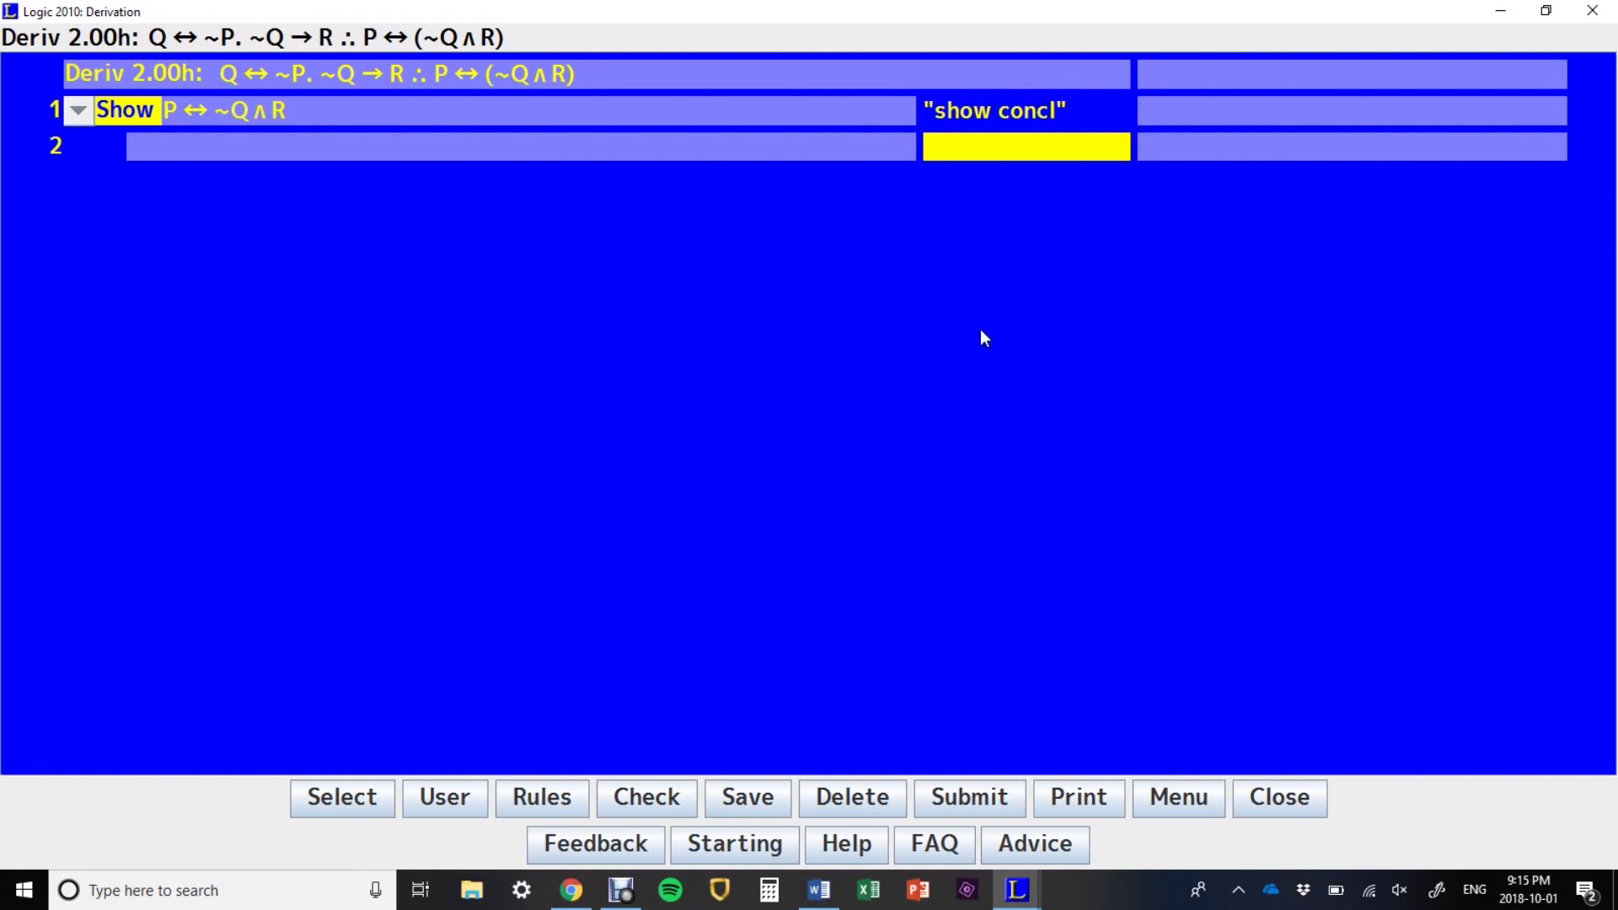
Step: Enter "Show P → ~Q∧R" by hand on line 2 and assume its antecedent with "ass cd" on line 3
key(shift+Tab)
text(P>)
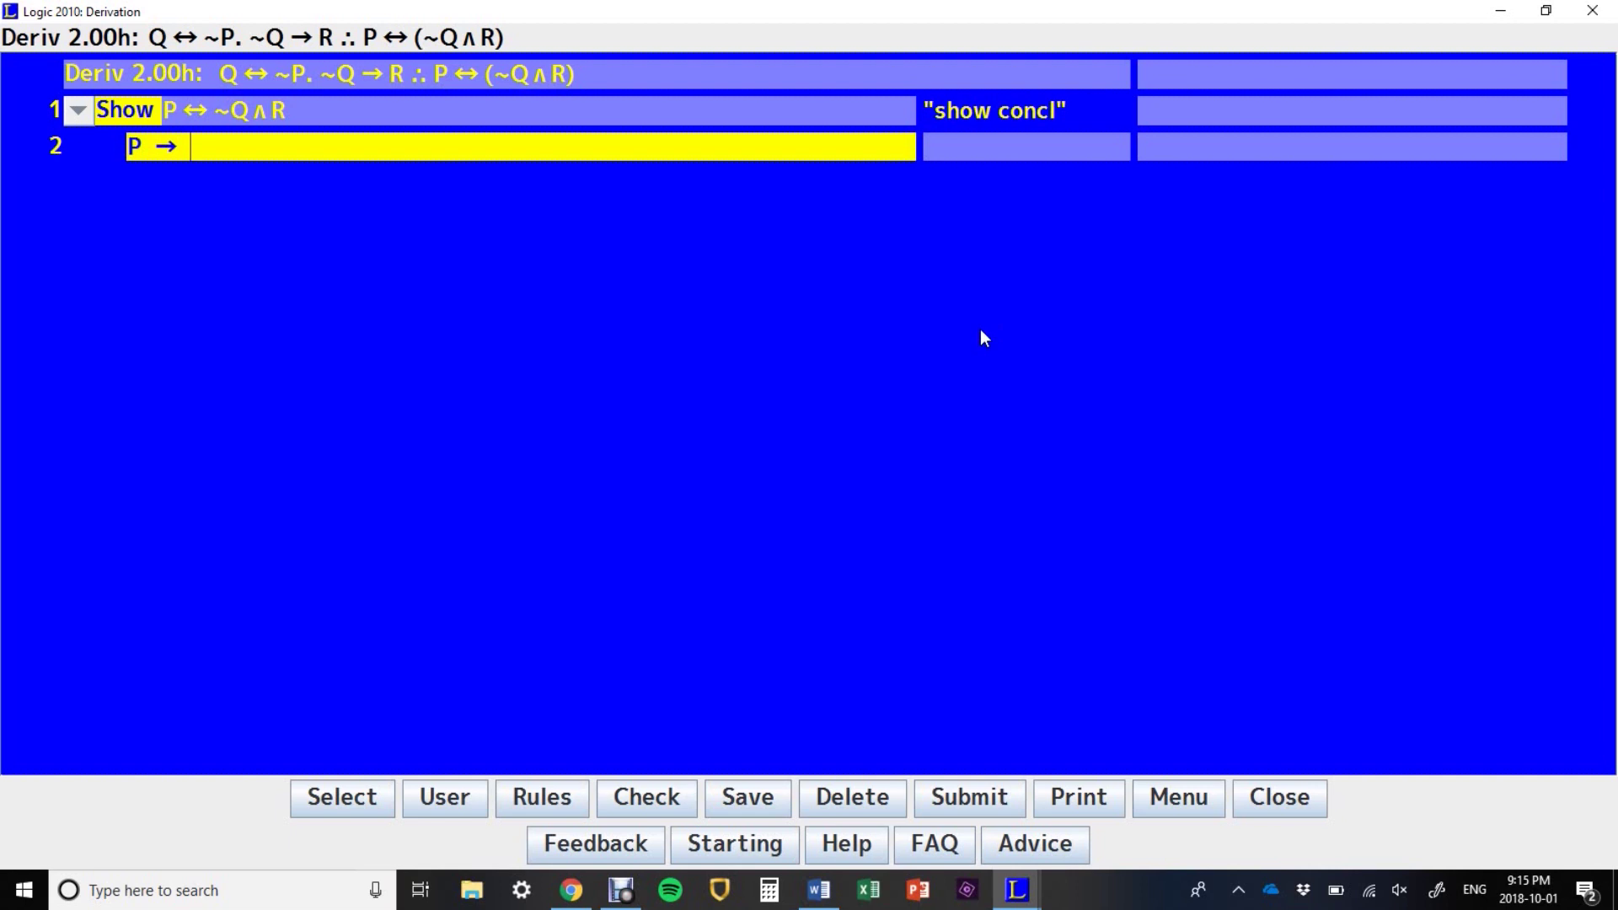
text(~Q)
text(&R)
key(Return)
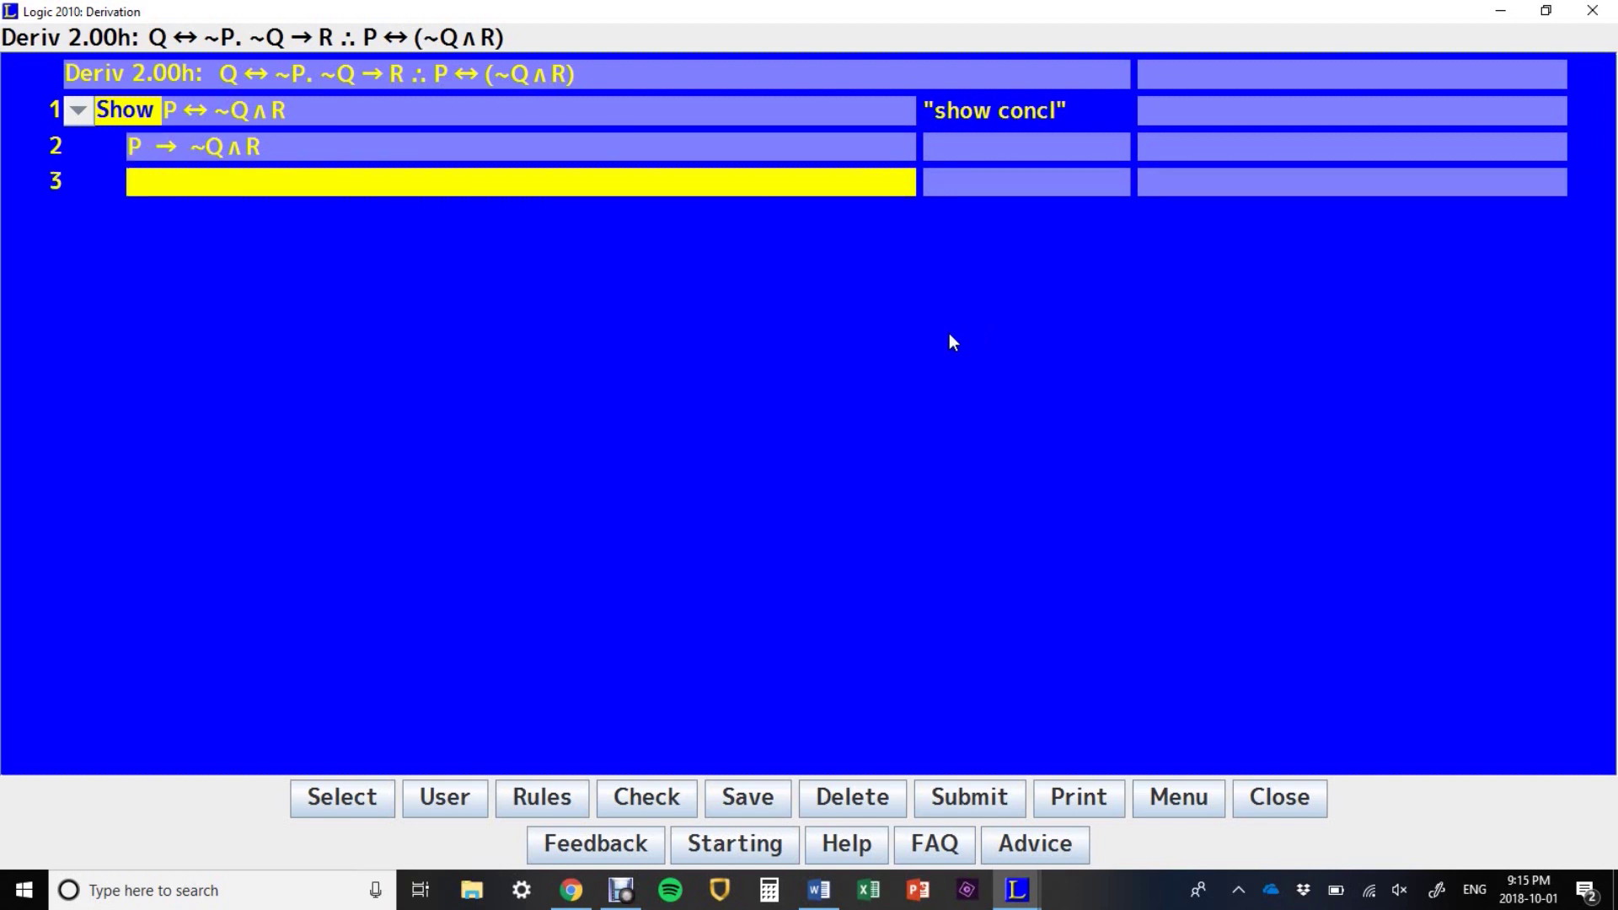
click(139, 150)
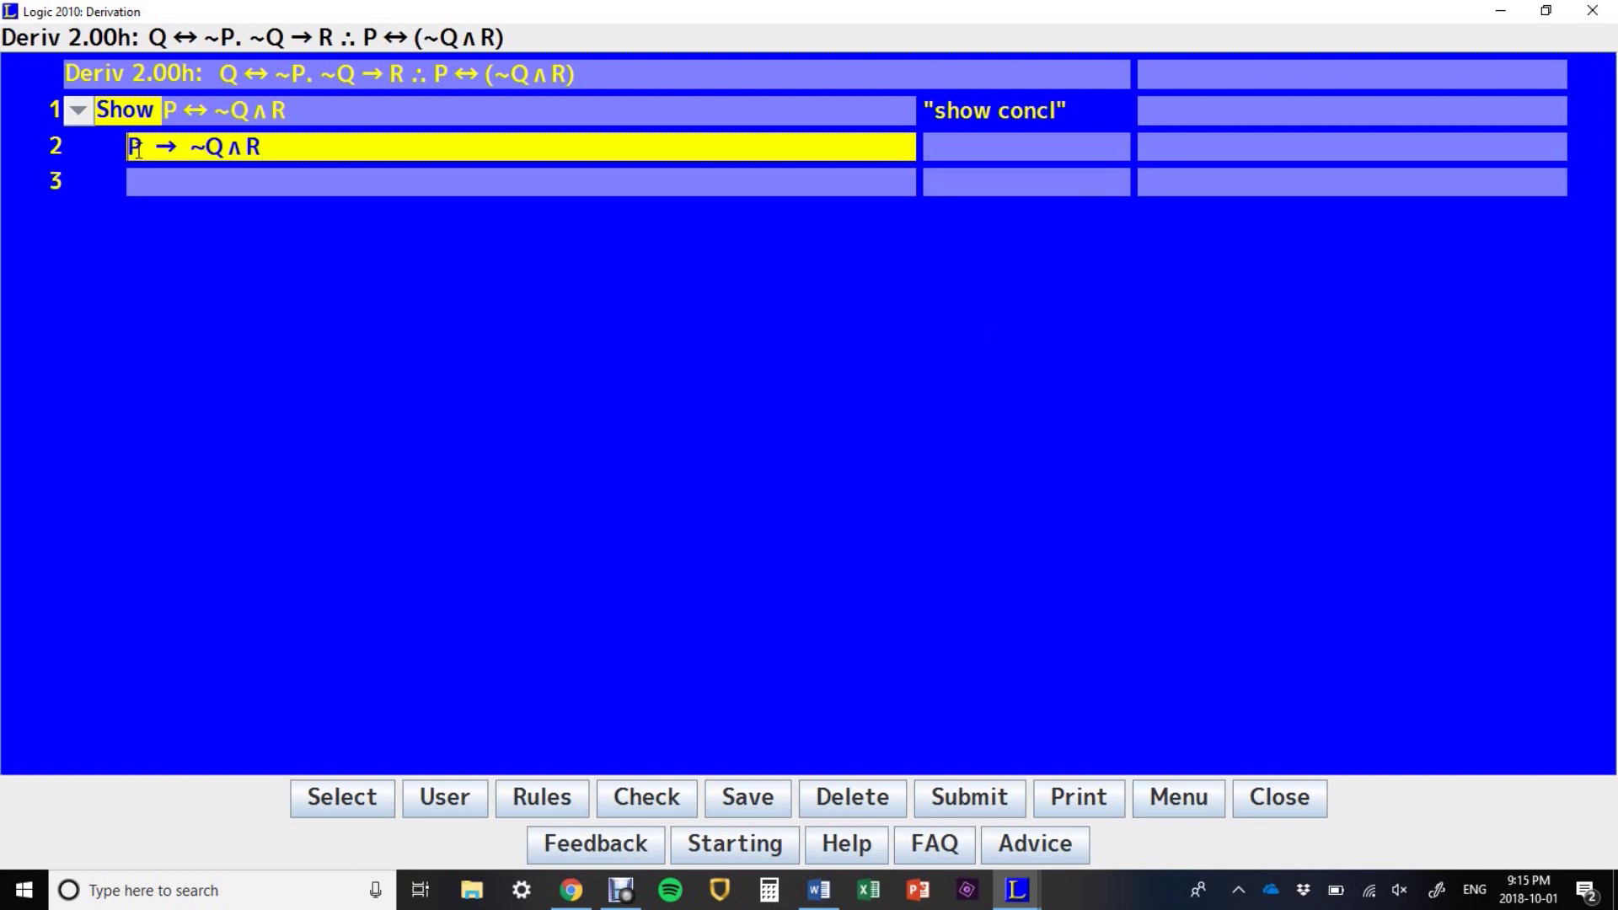
text(Show)
key(Return)
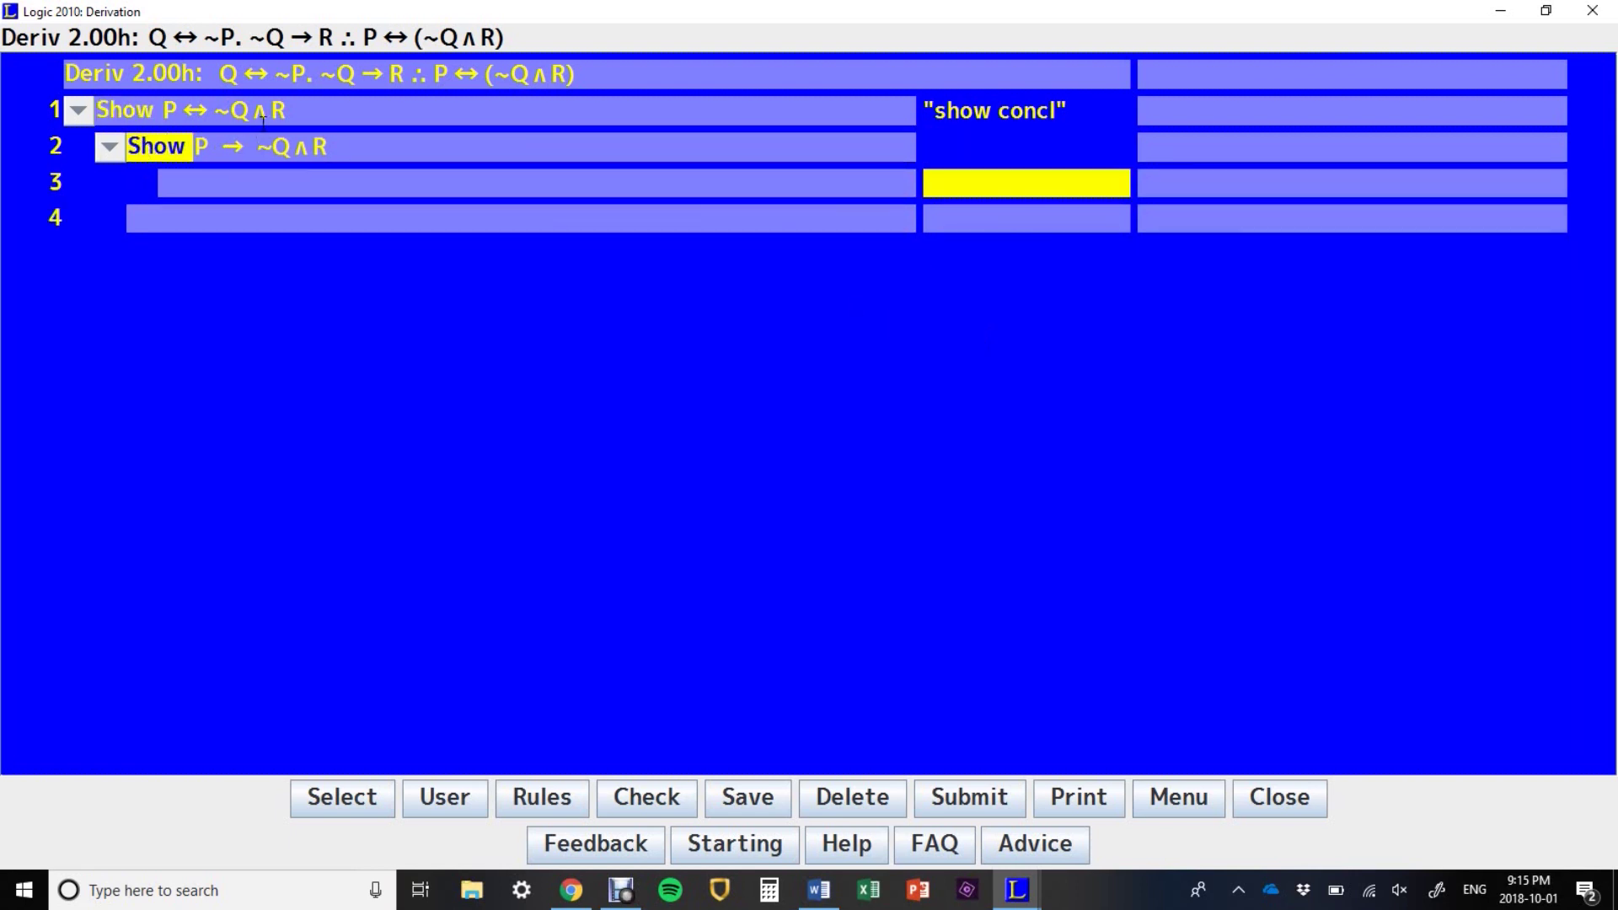
text(ass cd)
key(Return)
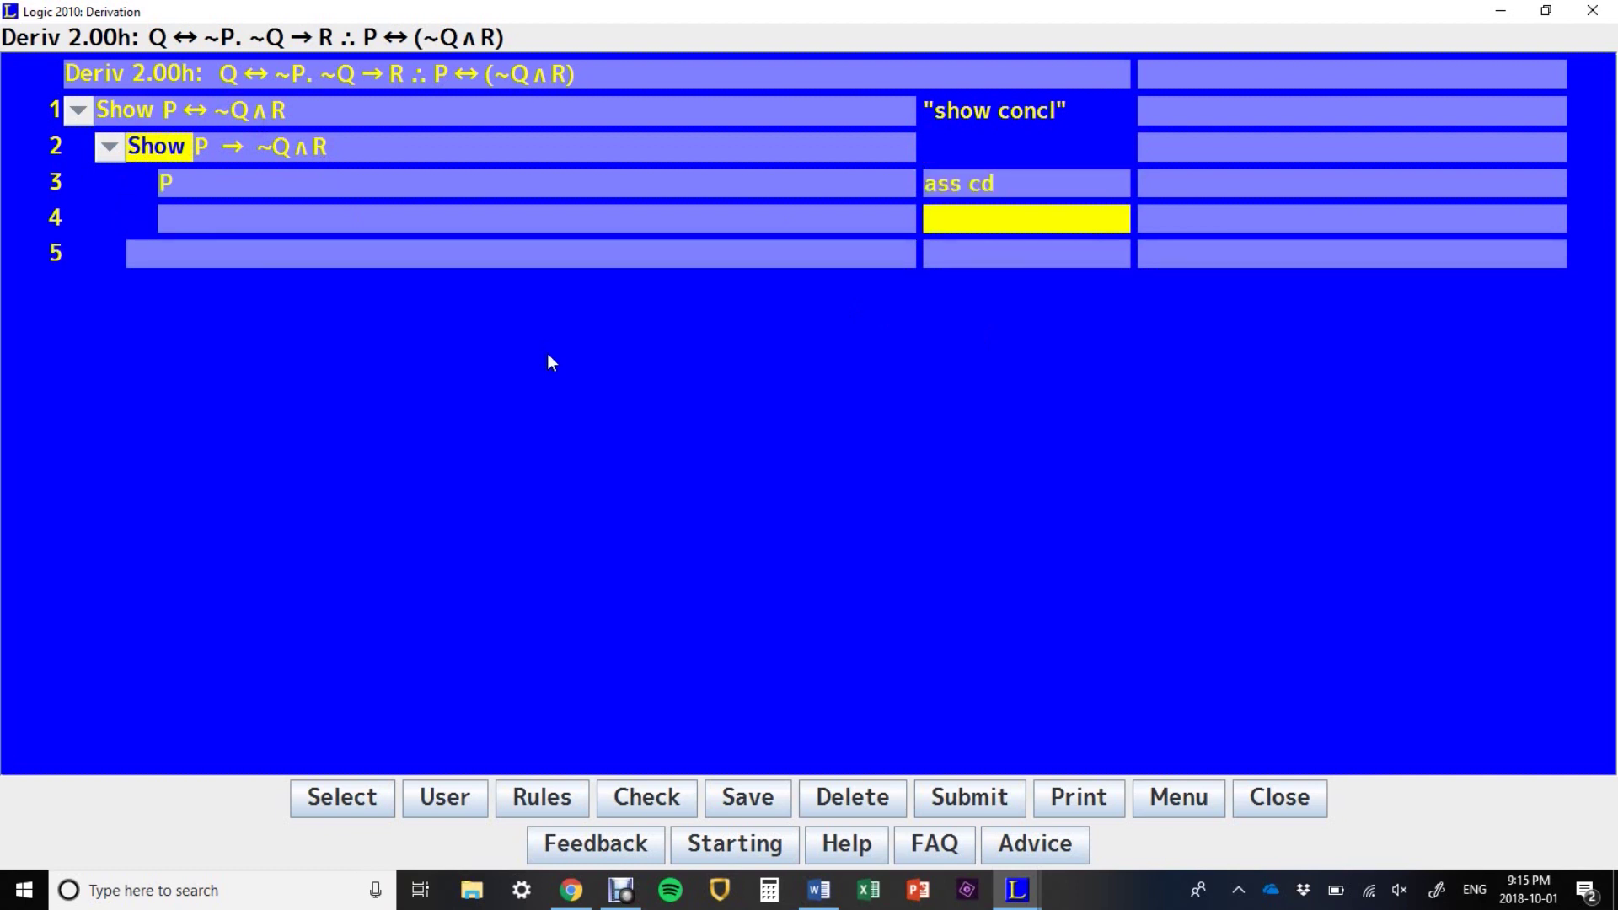
Step: Delete the assumption and the hand-written conditional show line, leaving line 2 empty
key(BackSpace)
key(BackSpace)
key(BackSpace)
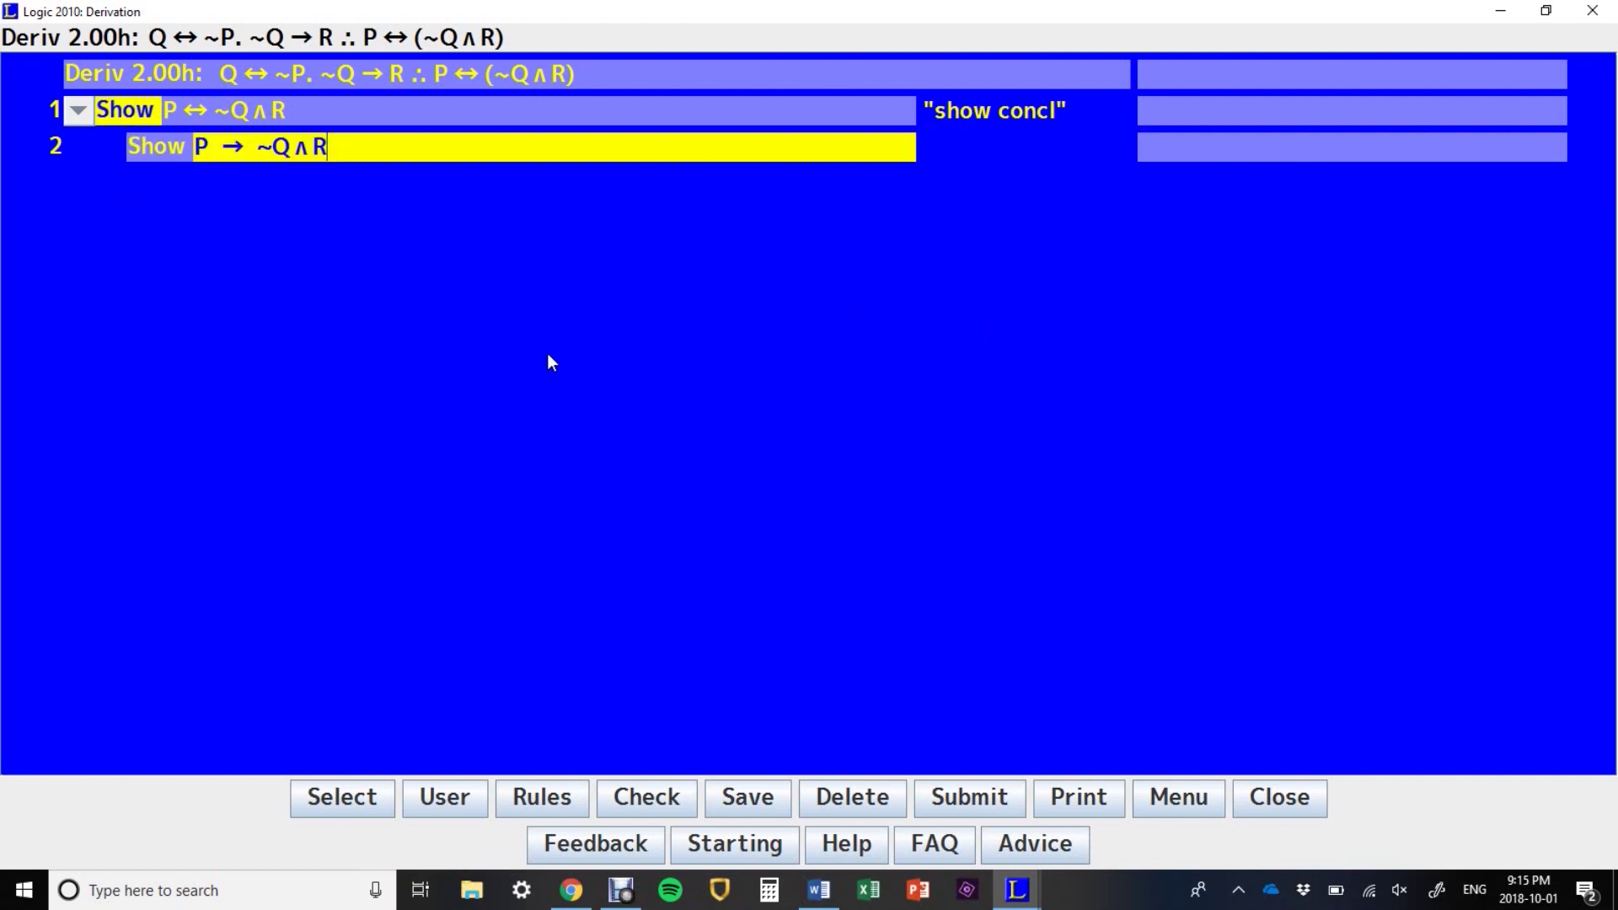
key(BackSpace)
key(Return)
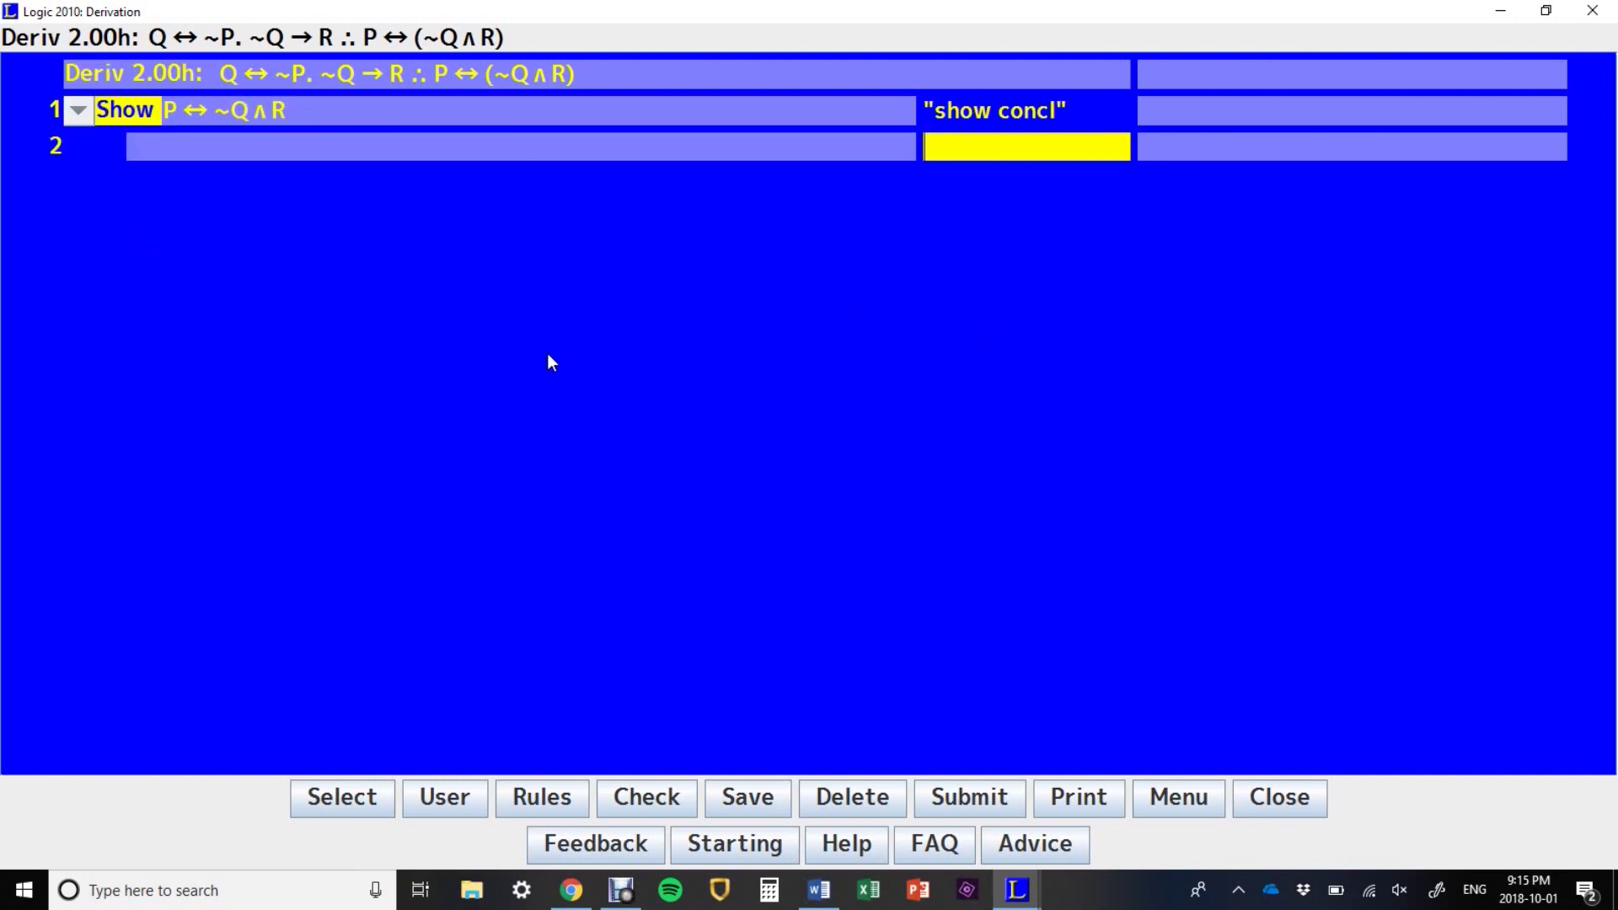
Step: Add a Show Cond line from the rule palette on line 2, choosing the conditional P → ~Q∧R
right_click(997, 157)
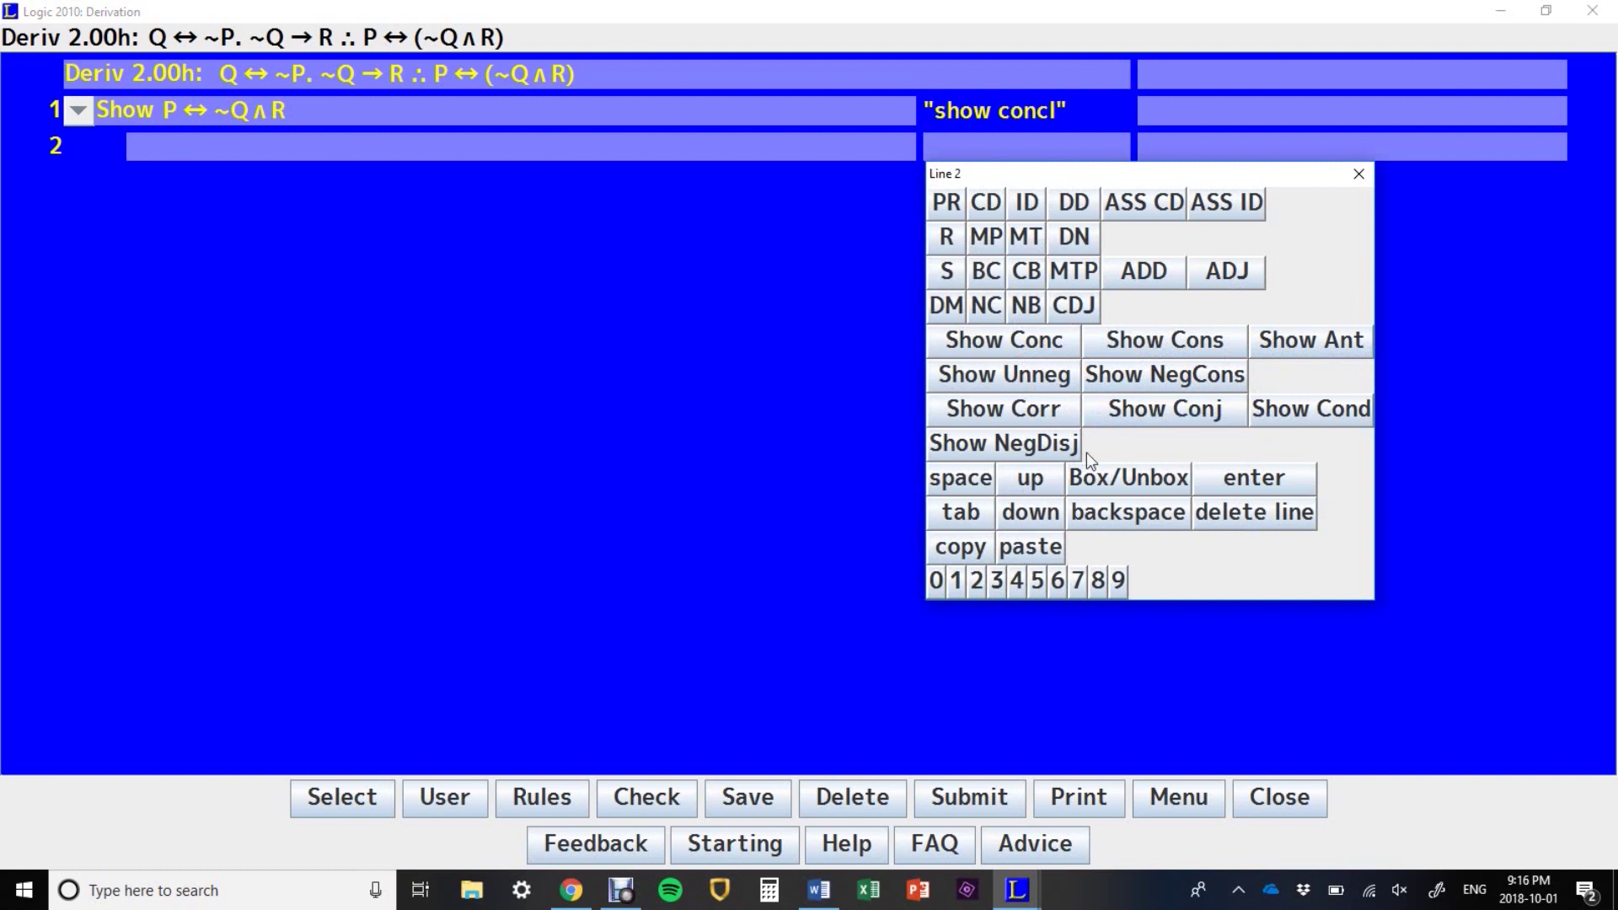
click(1305, 410)
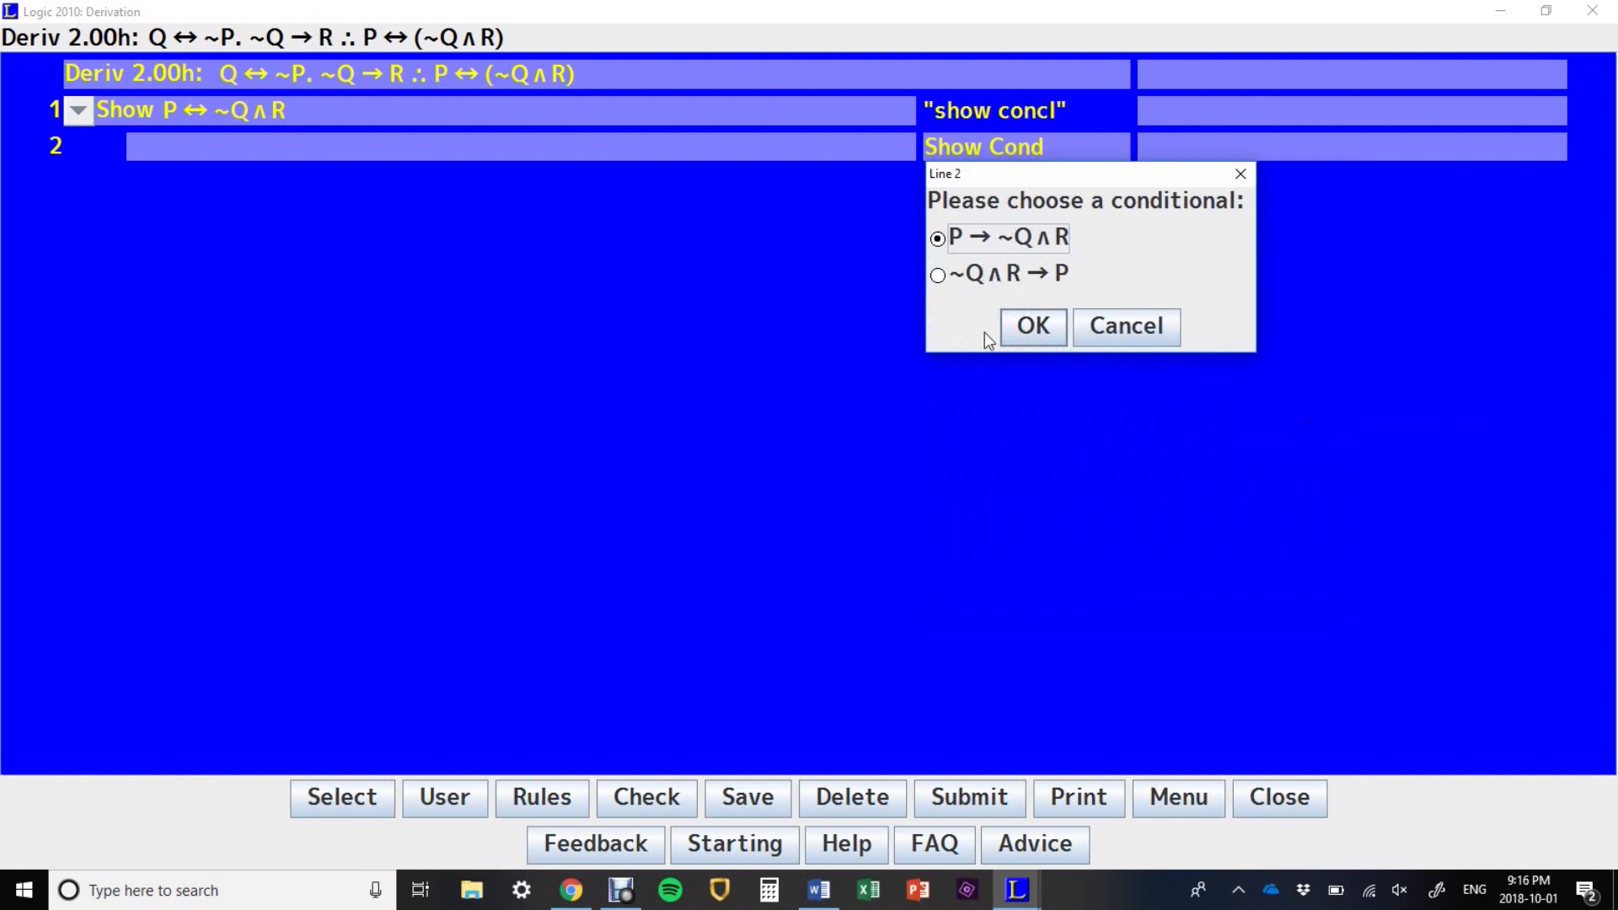
click(1031, 325)
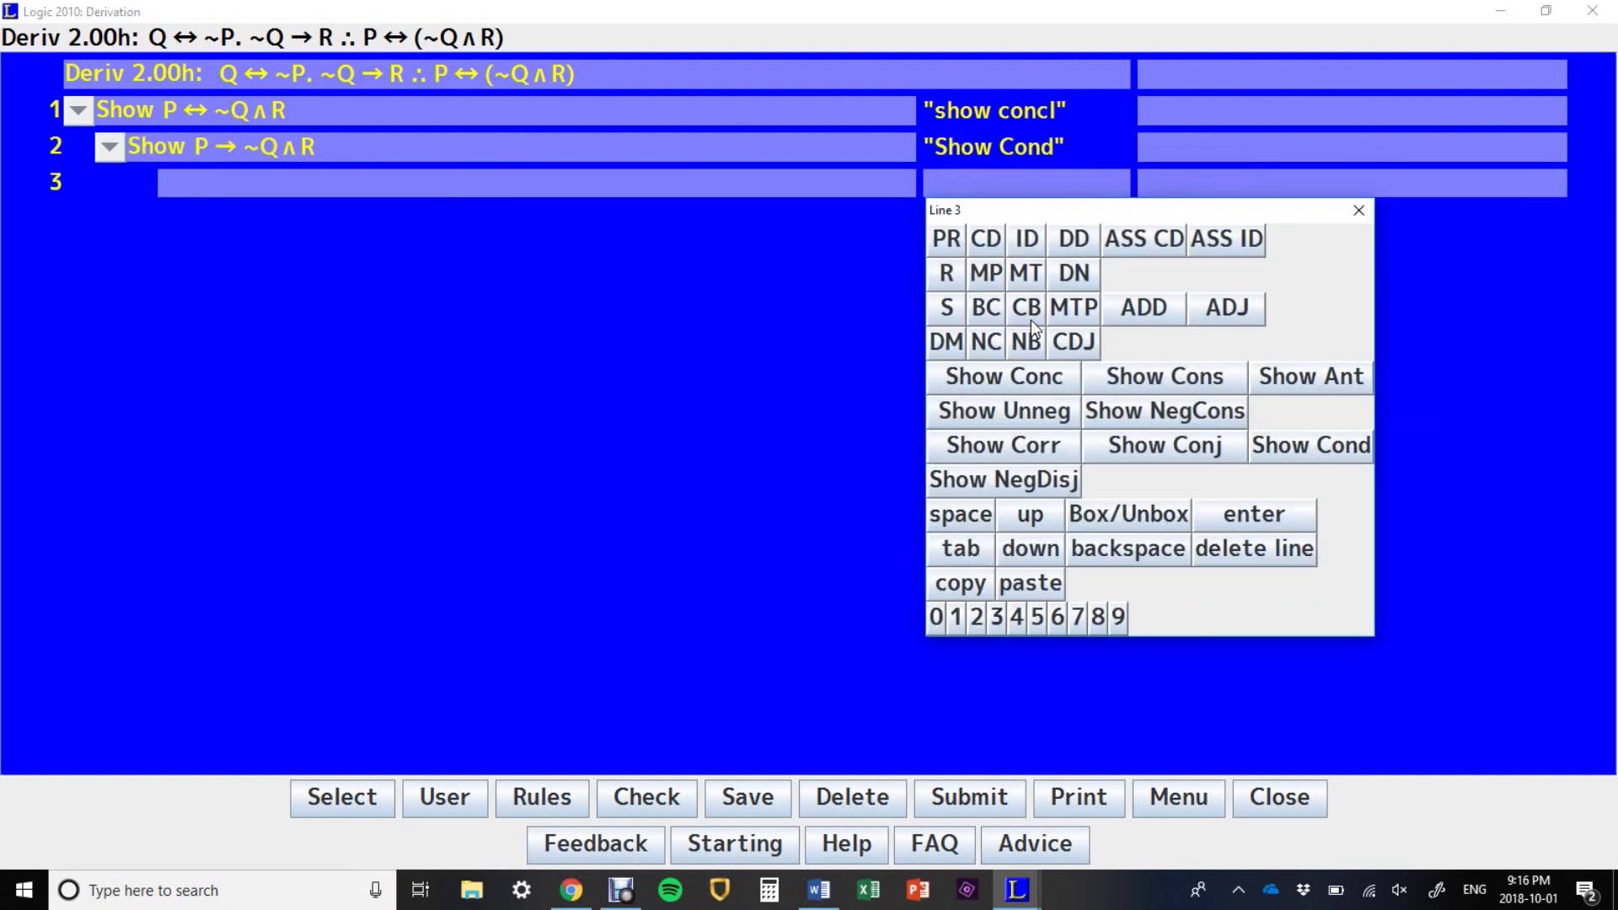
click(1357, 211)
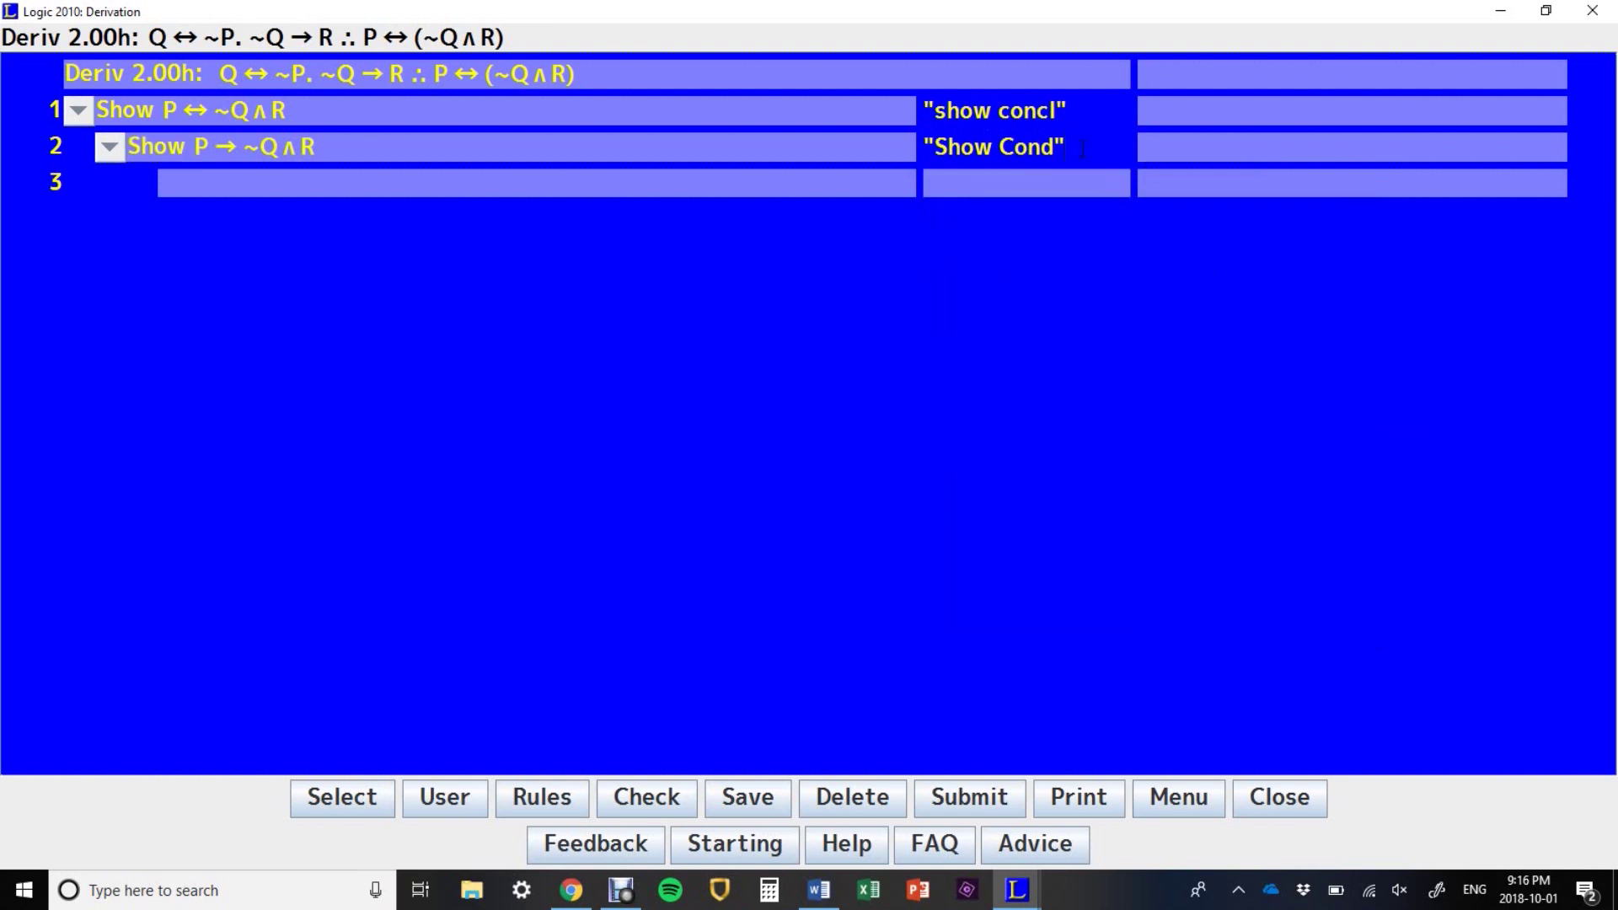
Step: Delete the Show Cond justification and its show line so that line 2 is empty
key(BackSpace)
key(BackSpace)
key(BackSpace)
key(BackSpace)
key(BackSpace)
key(BackSpace)
key(BackSpace)
key(BackSpace)
key(BackSpace)
key(BackSpace)
key(BackSpace)
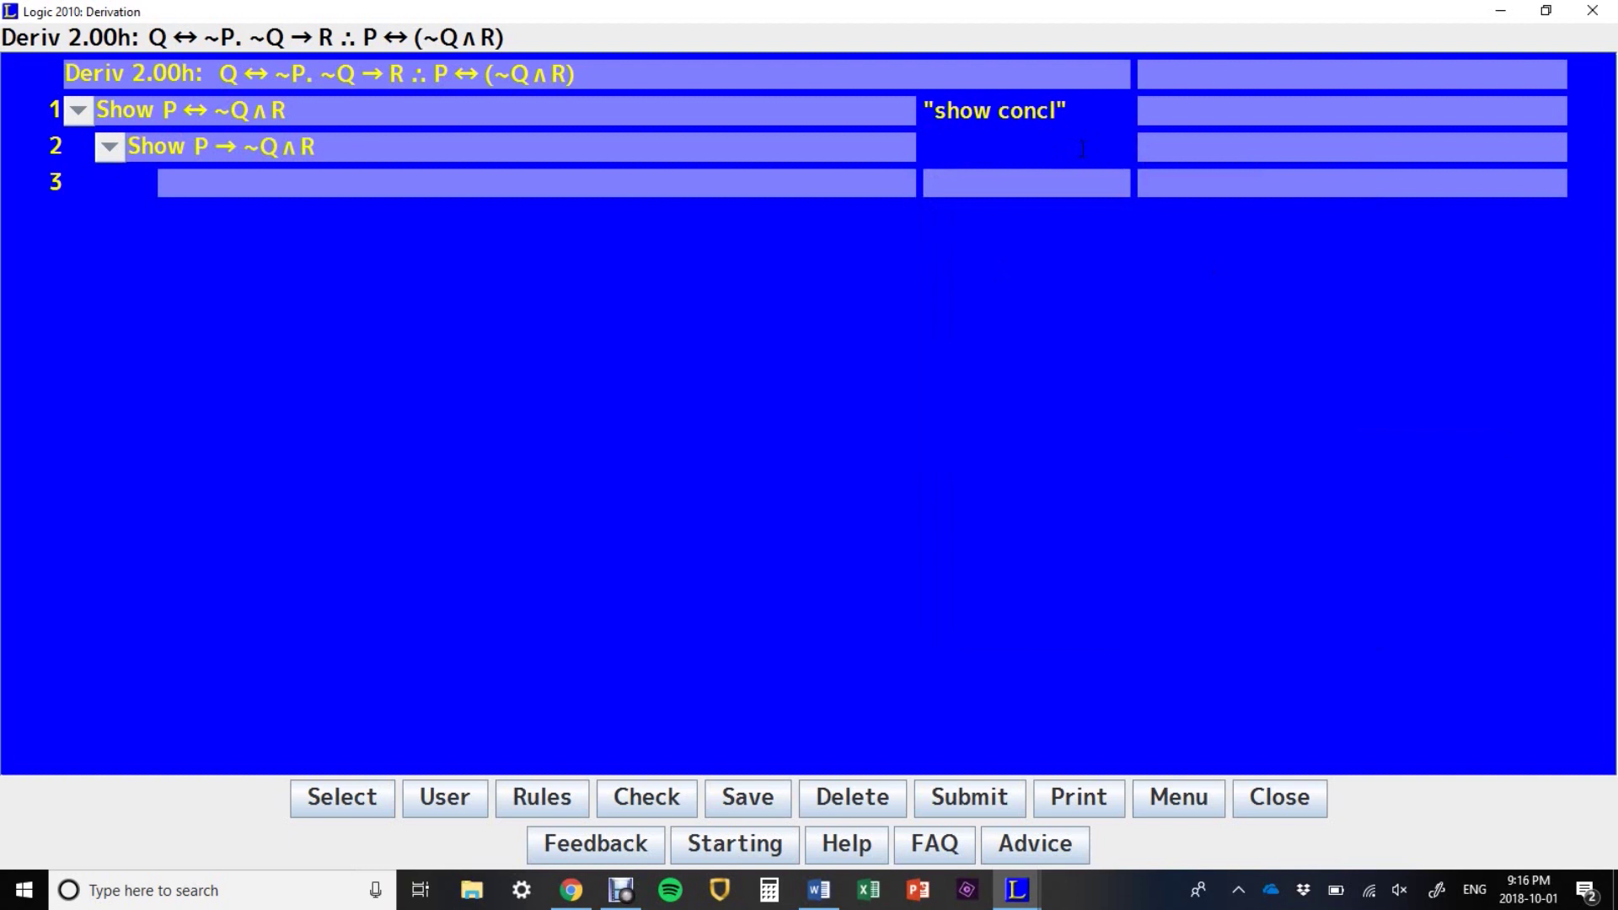
click(1040, 177)
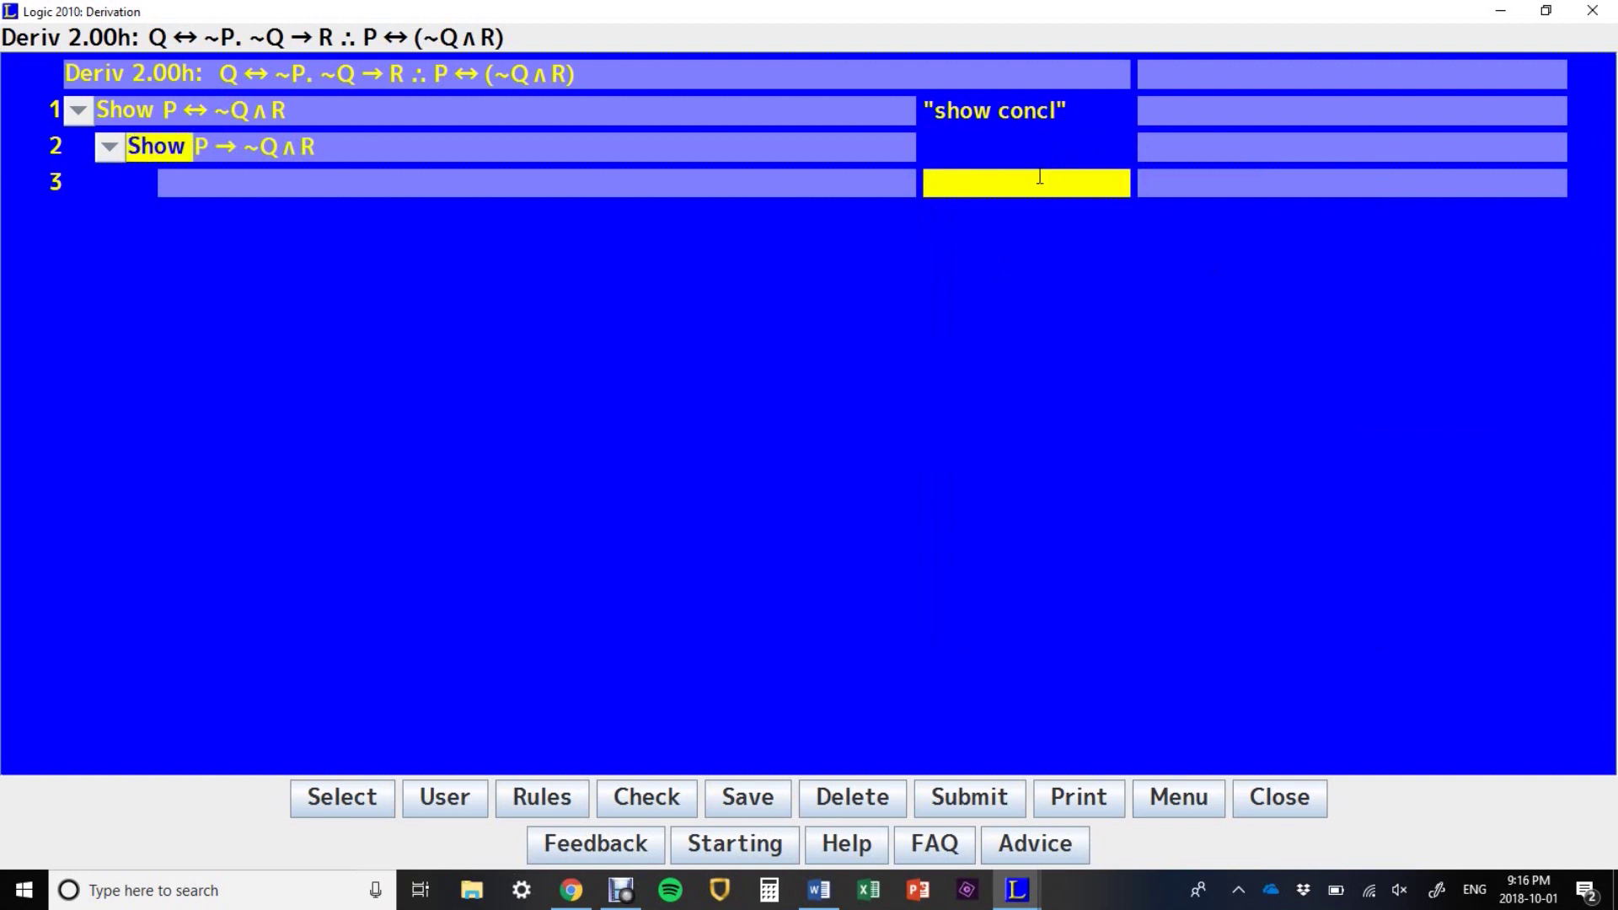
key(BackSpace)
key(BackSpace)
Step: Enter "show cond" as the line 2 justification and choose the conditional P → ~Q∧R
click(1040, 177)
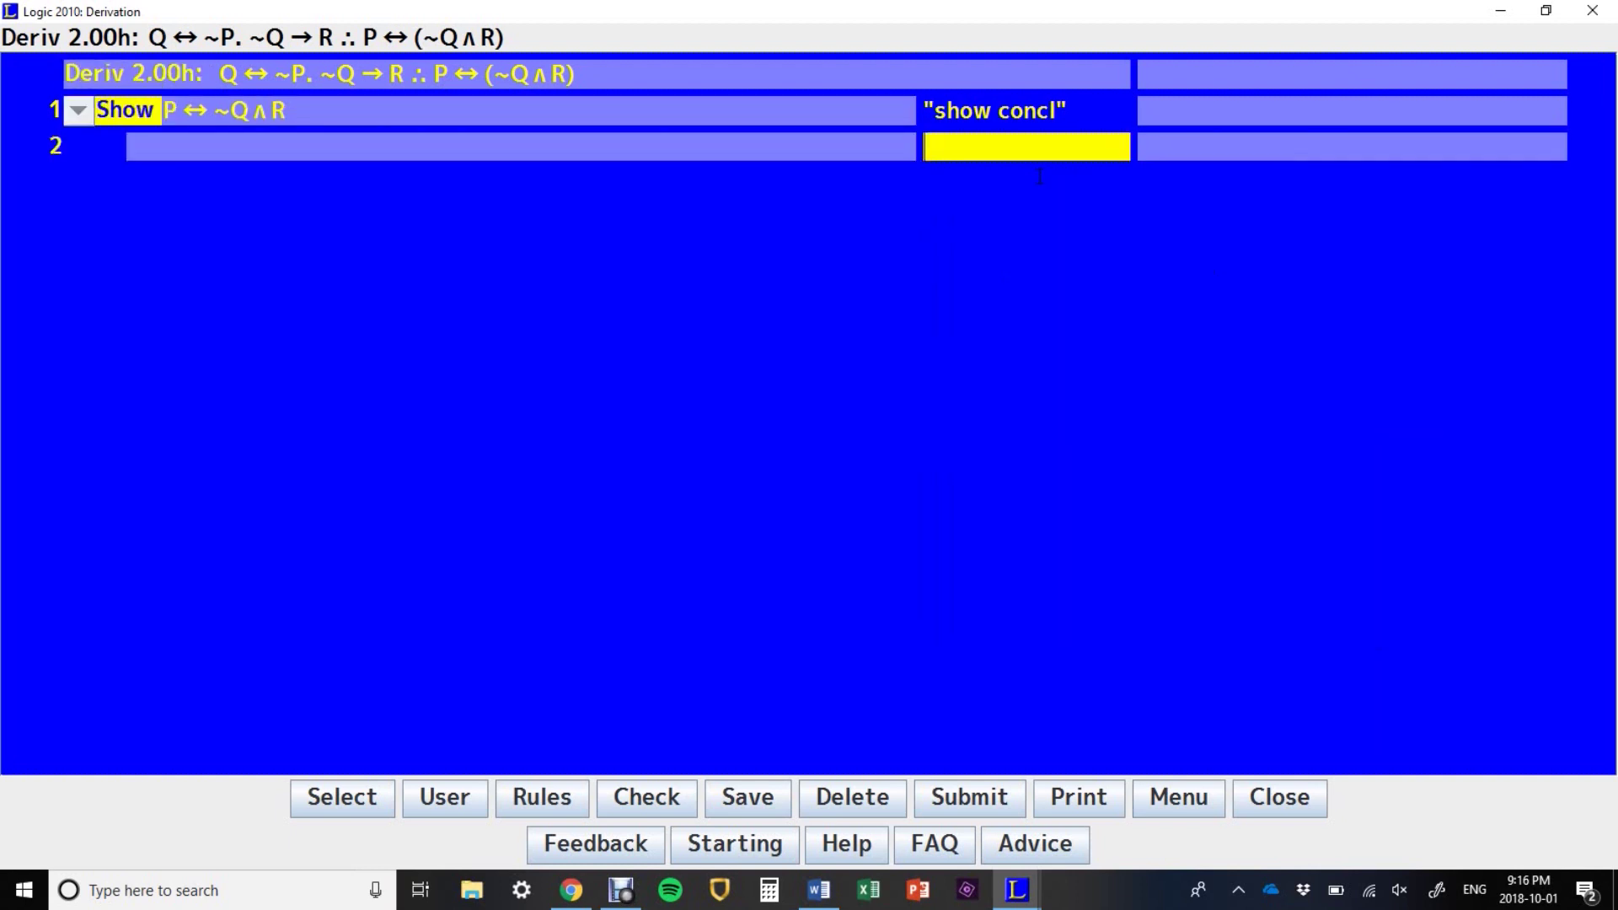
text(show cond)
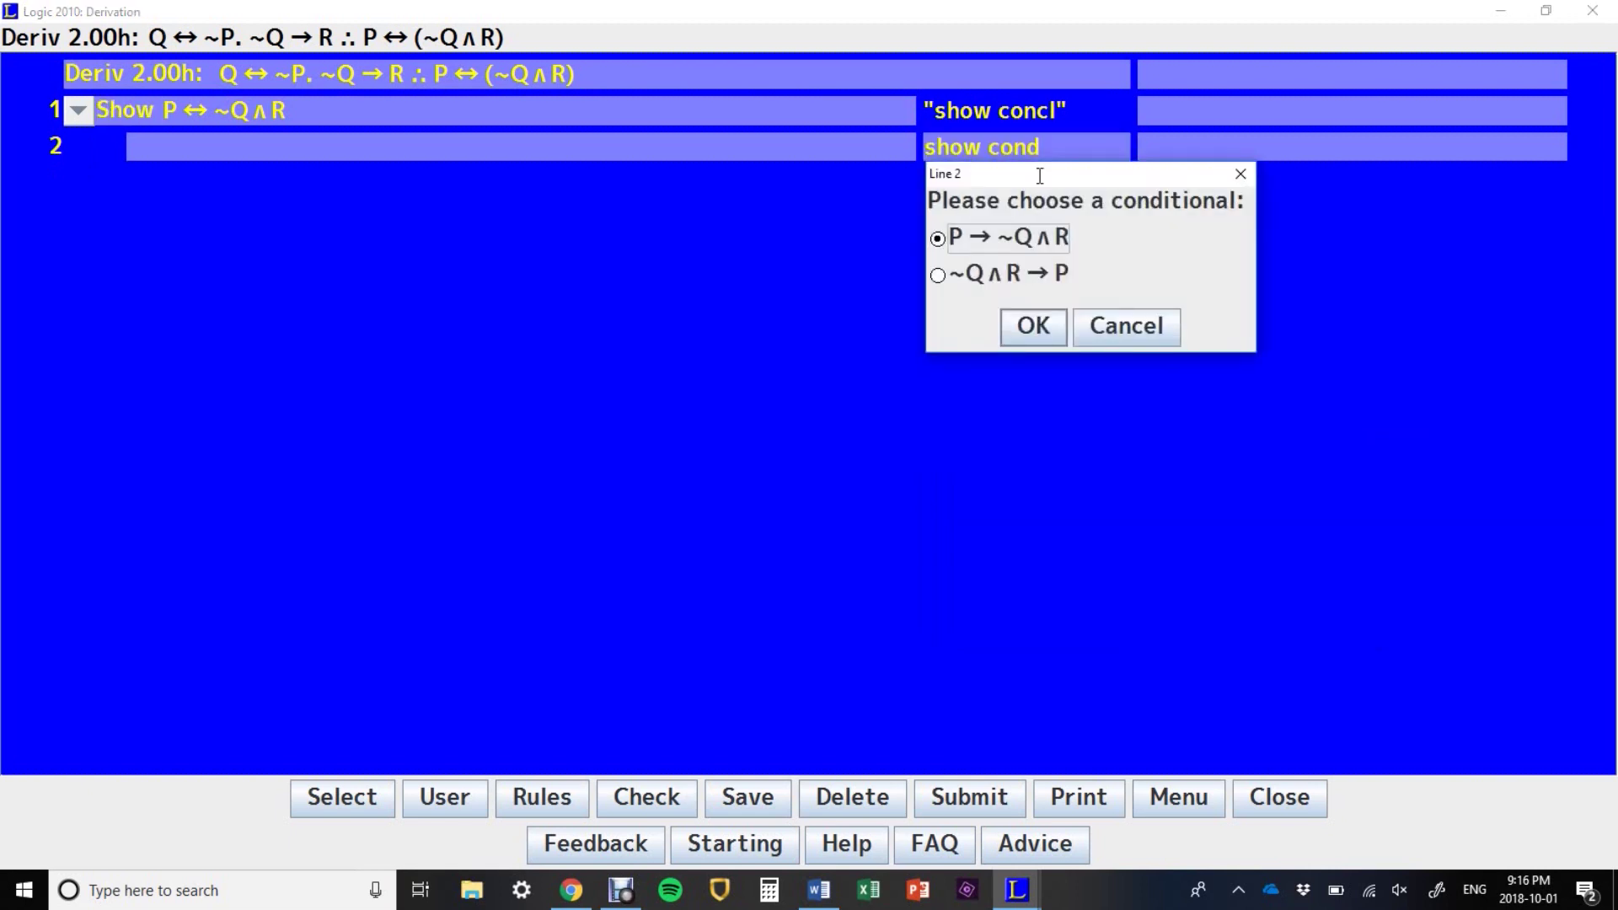
key(Return)
Step: Assume the antecedent P with "ass cd" on line 3 and set up the consequent with "show cons" on line 4
text(ass cd)
key(Return)
text(show cons)
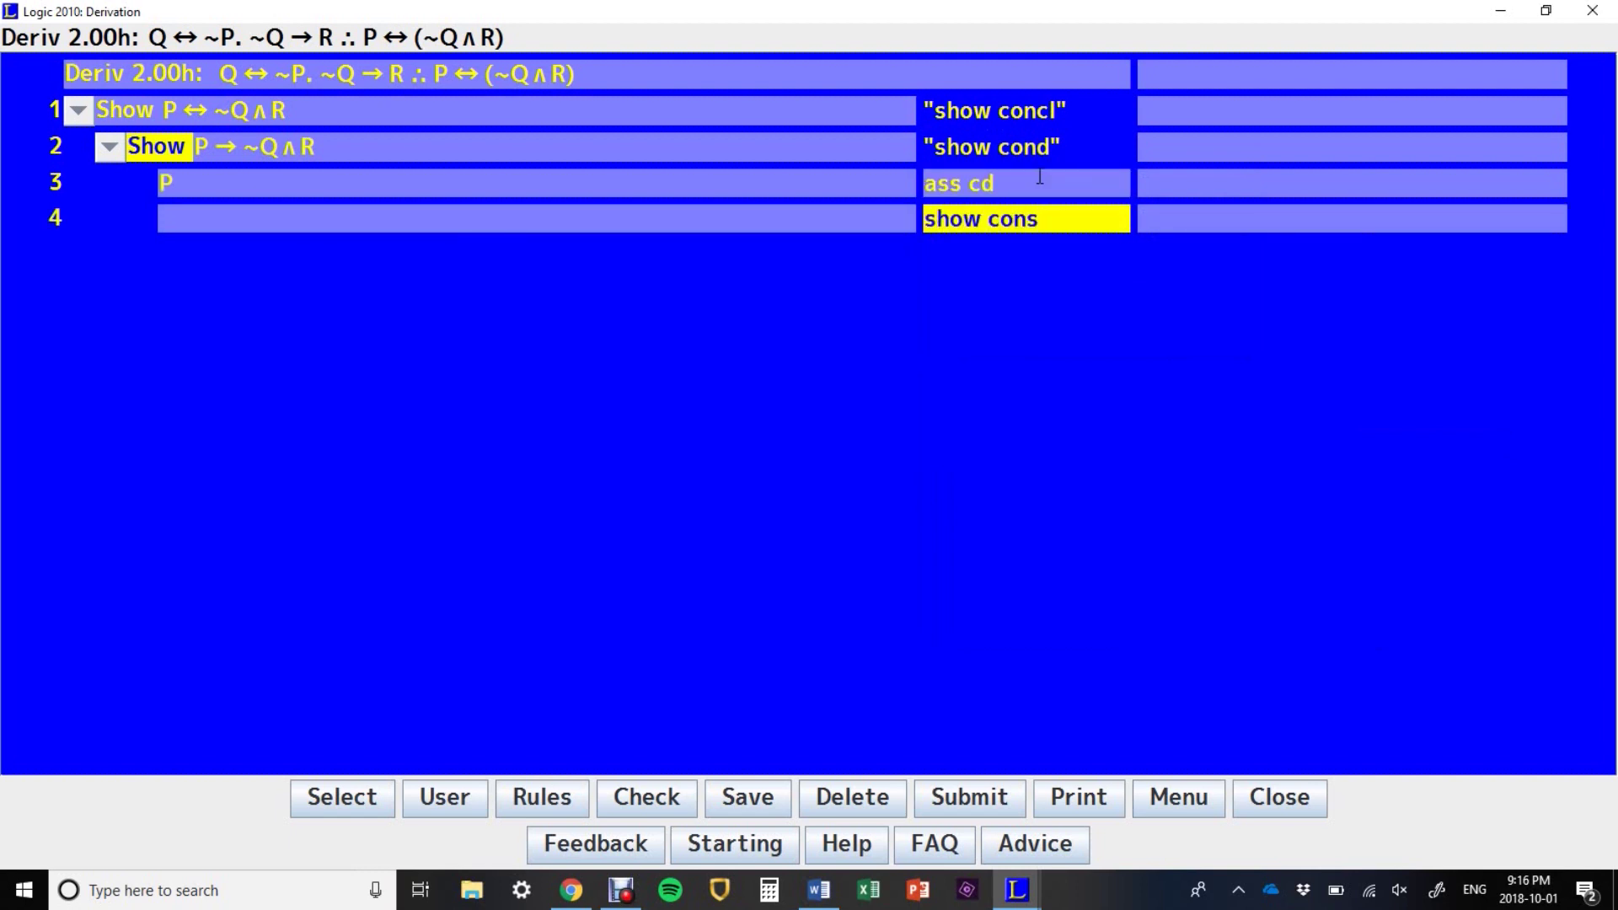
key(BackSpace)
text(s)
key(Return)
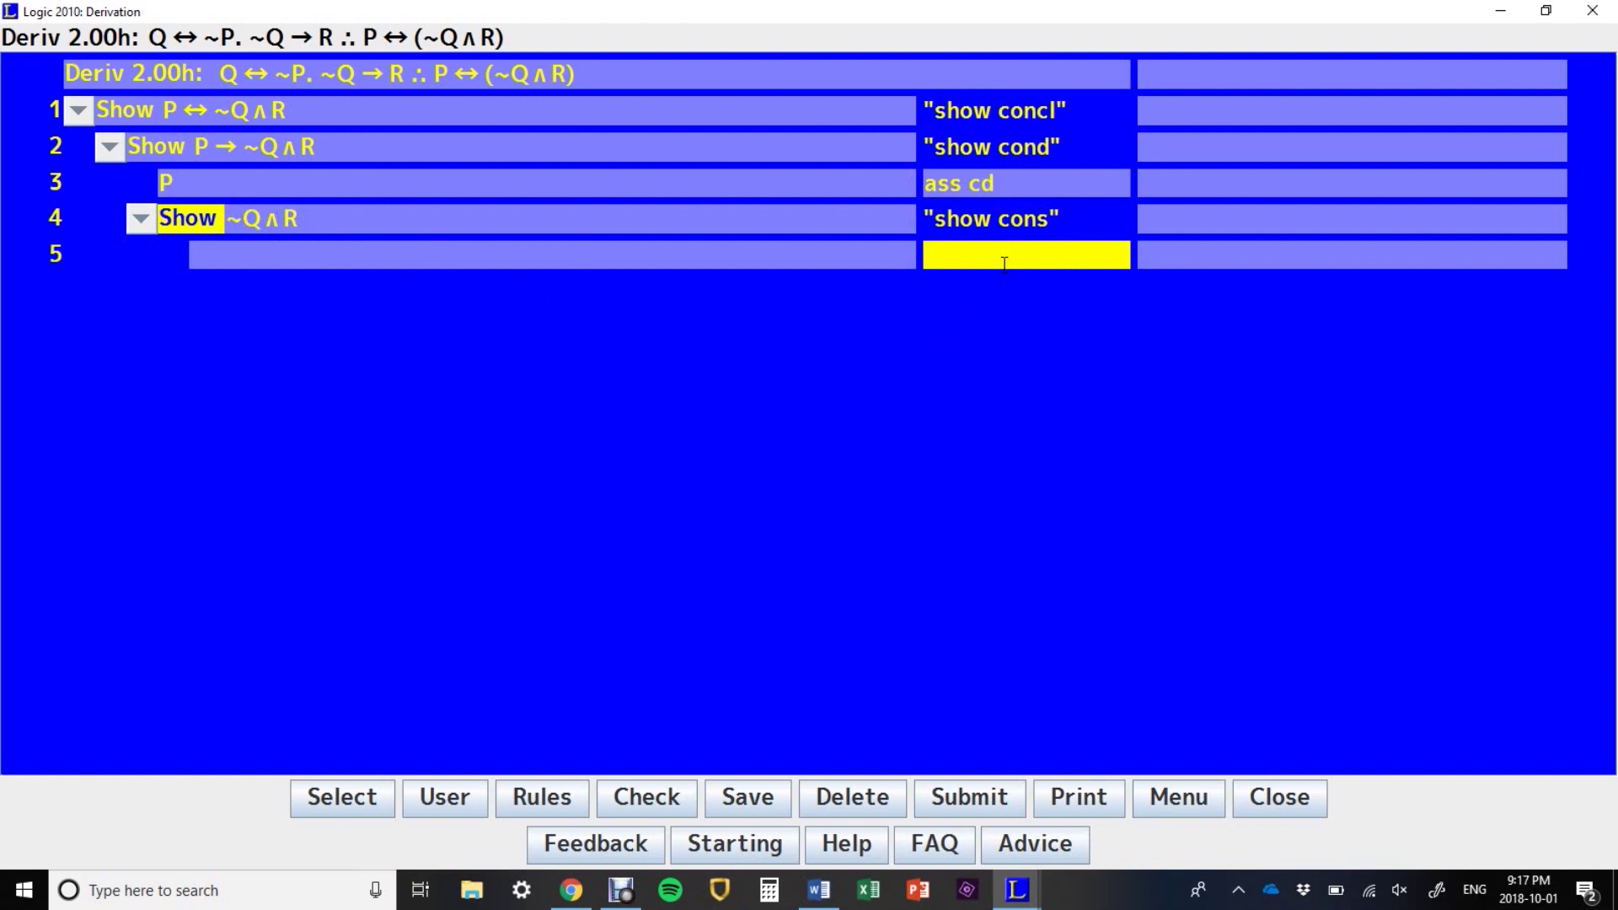
Step: Derive Q → ~P on line 5 and ~P → Q on line 6 from the first premise using "pr1 bc"
text(pr1 bc)
key(Return)
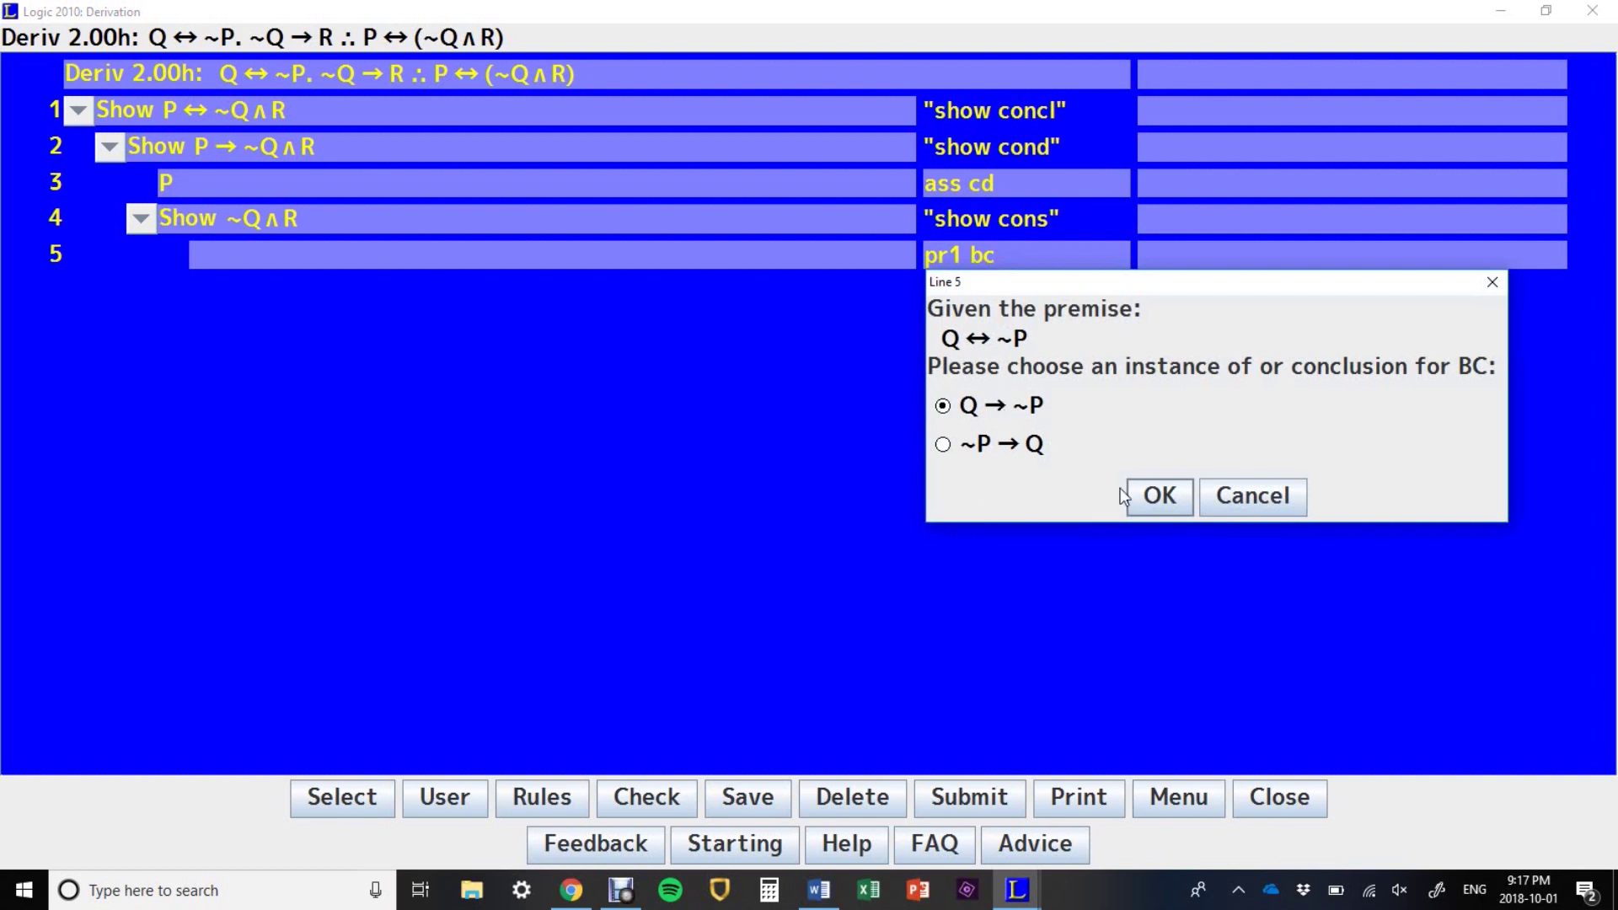
click(1158, 497)
text(pr1 bc)
key(Return)
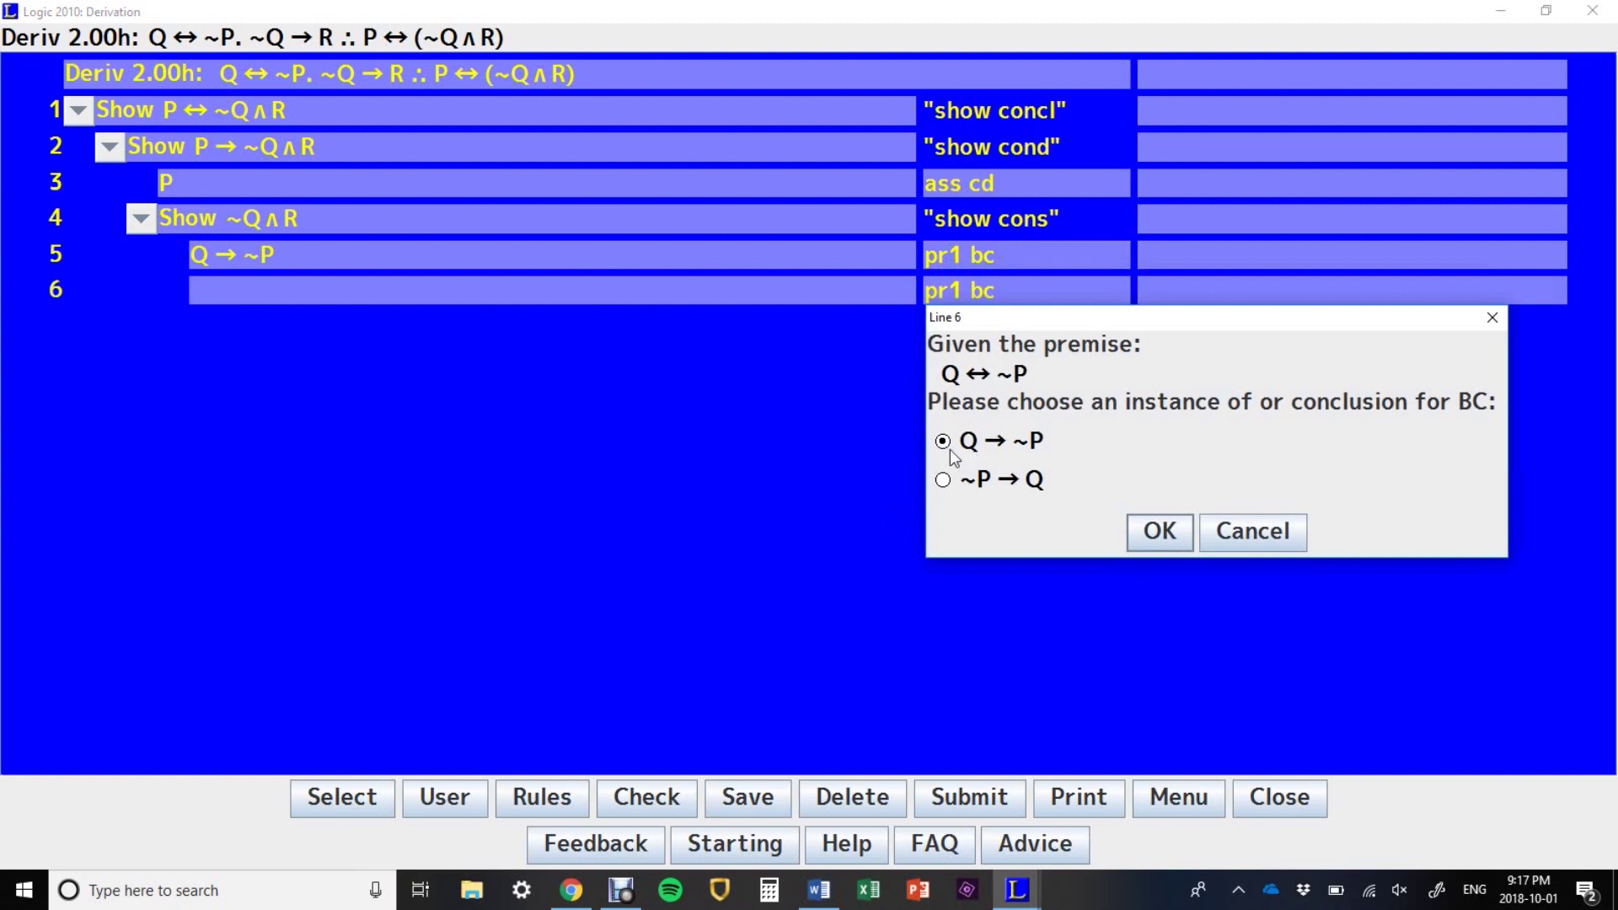
click(1183, 539)
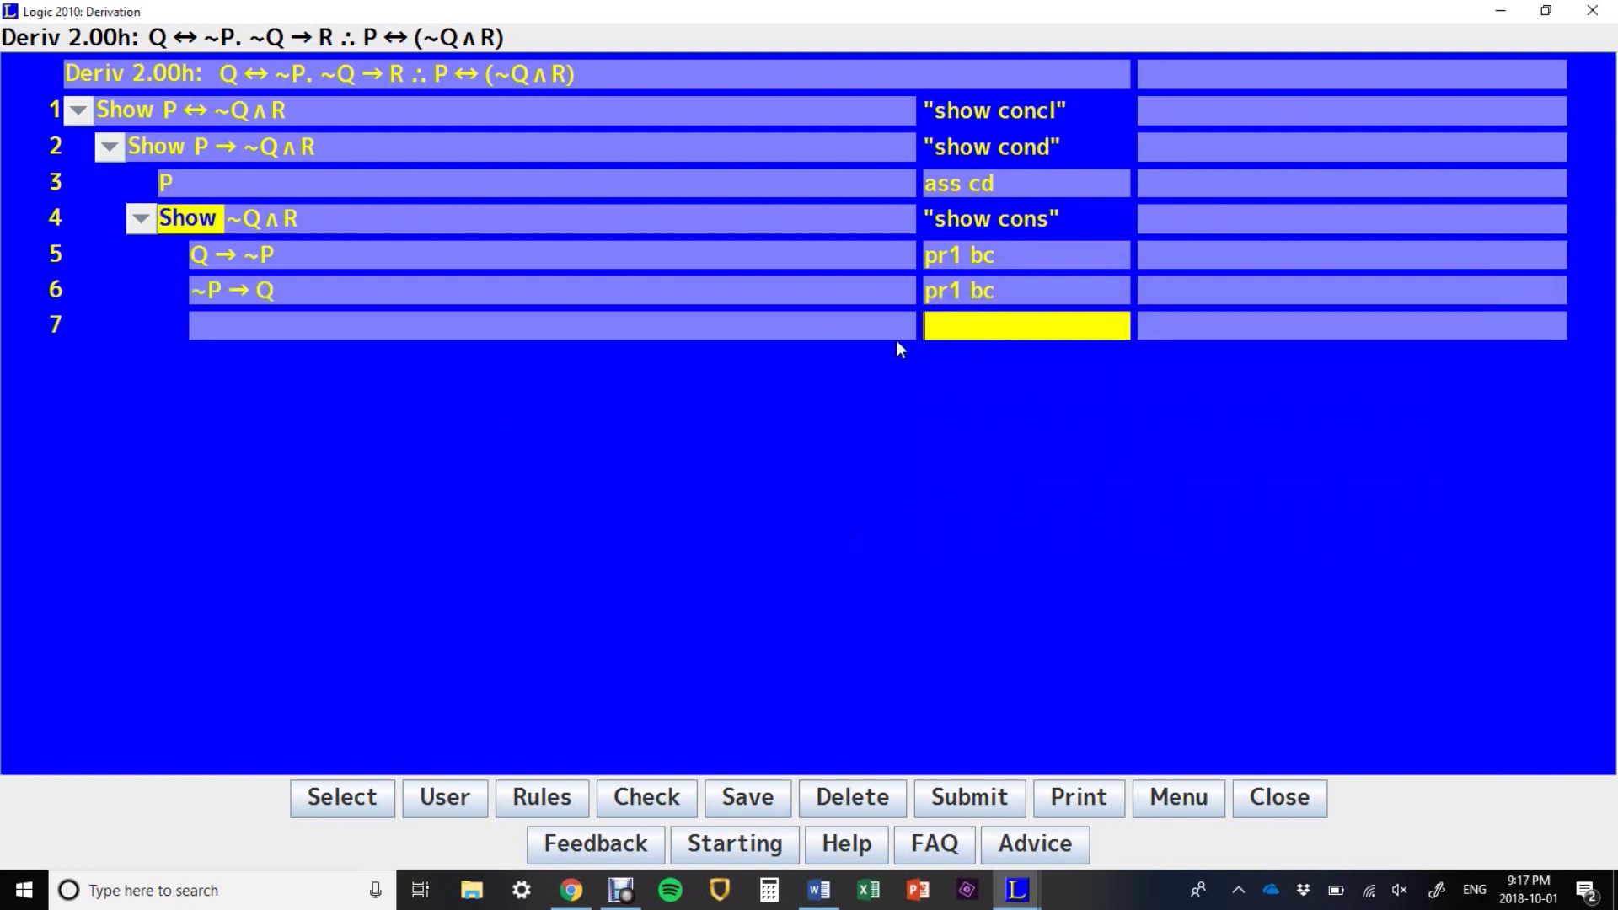
Step: Derive ~Q on line 7 with the combined justification "3 dn 5 mt"
text(3 dn)
text( pr)
key(BackSpace)
key(BackSpace)
key(BackSpace)
text(5 mt)
key(Return)
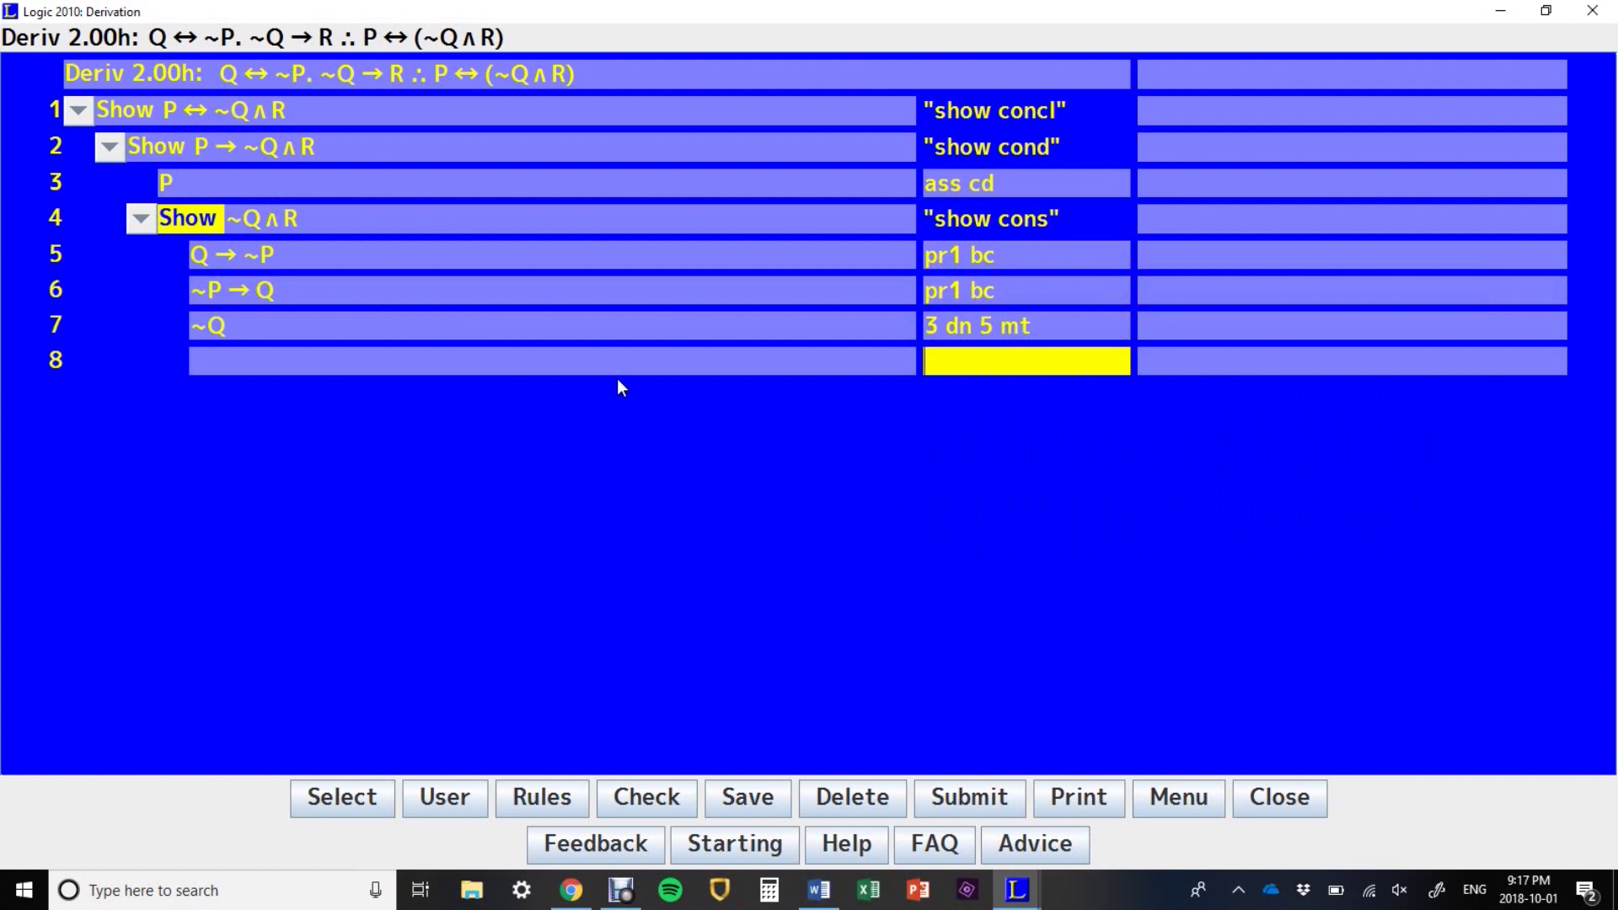
Step: Derive R on line 8 with "7 pr2 mp" and conjoin it into ~Q∧R on line 9 with "7 8 adj"
text(7 pr2 mp)
key(Return)
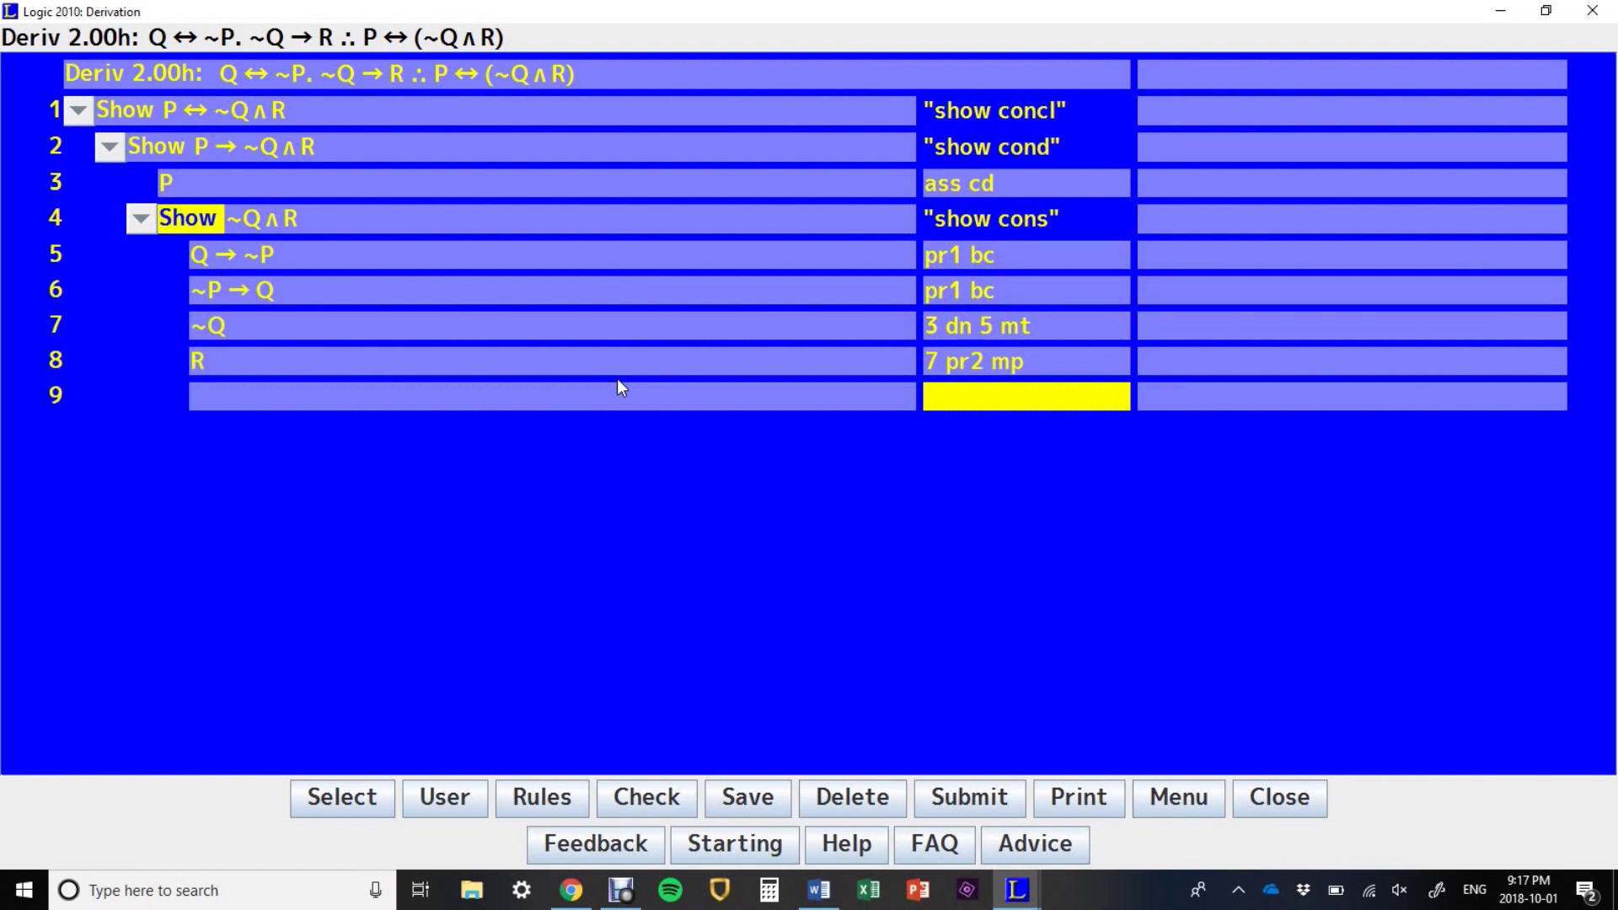
text(7 8 adj)
key(Return)
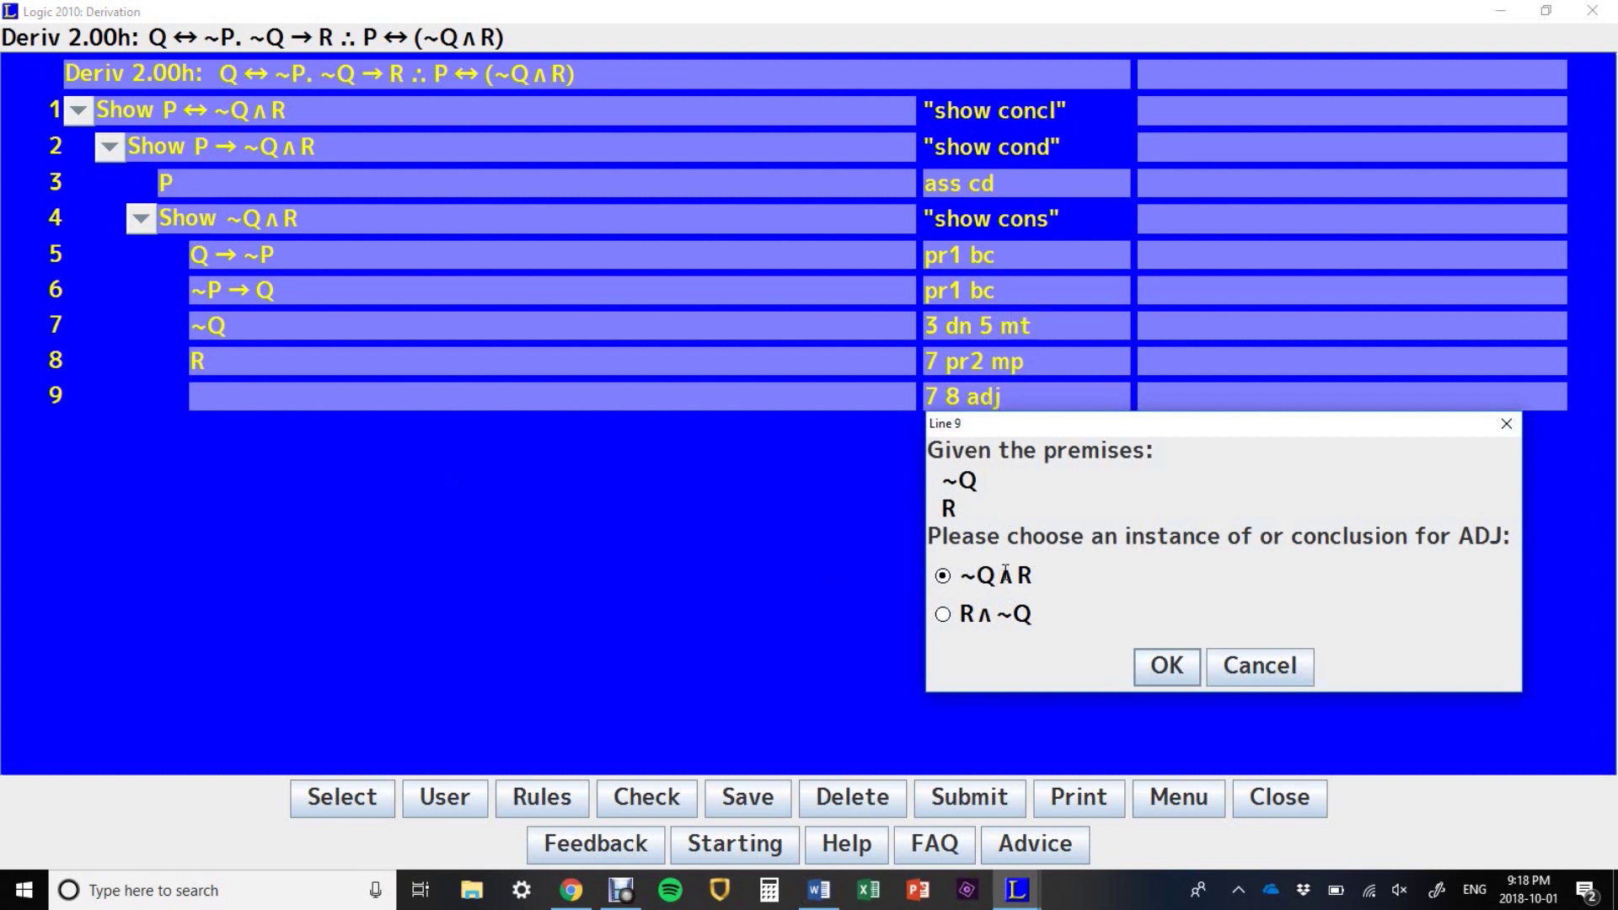
click(943, 618)
click(943, 576)
click(1181, 671)
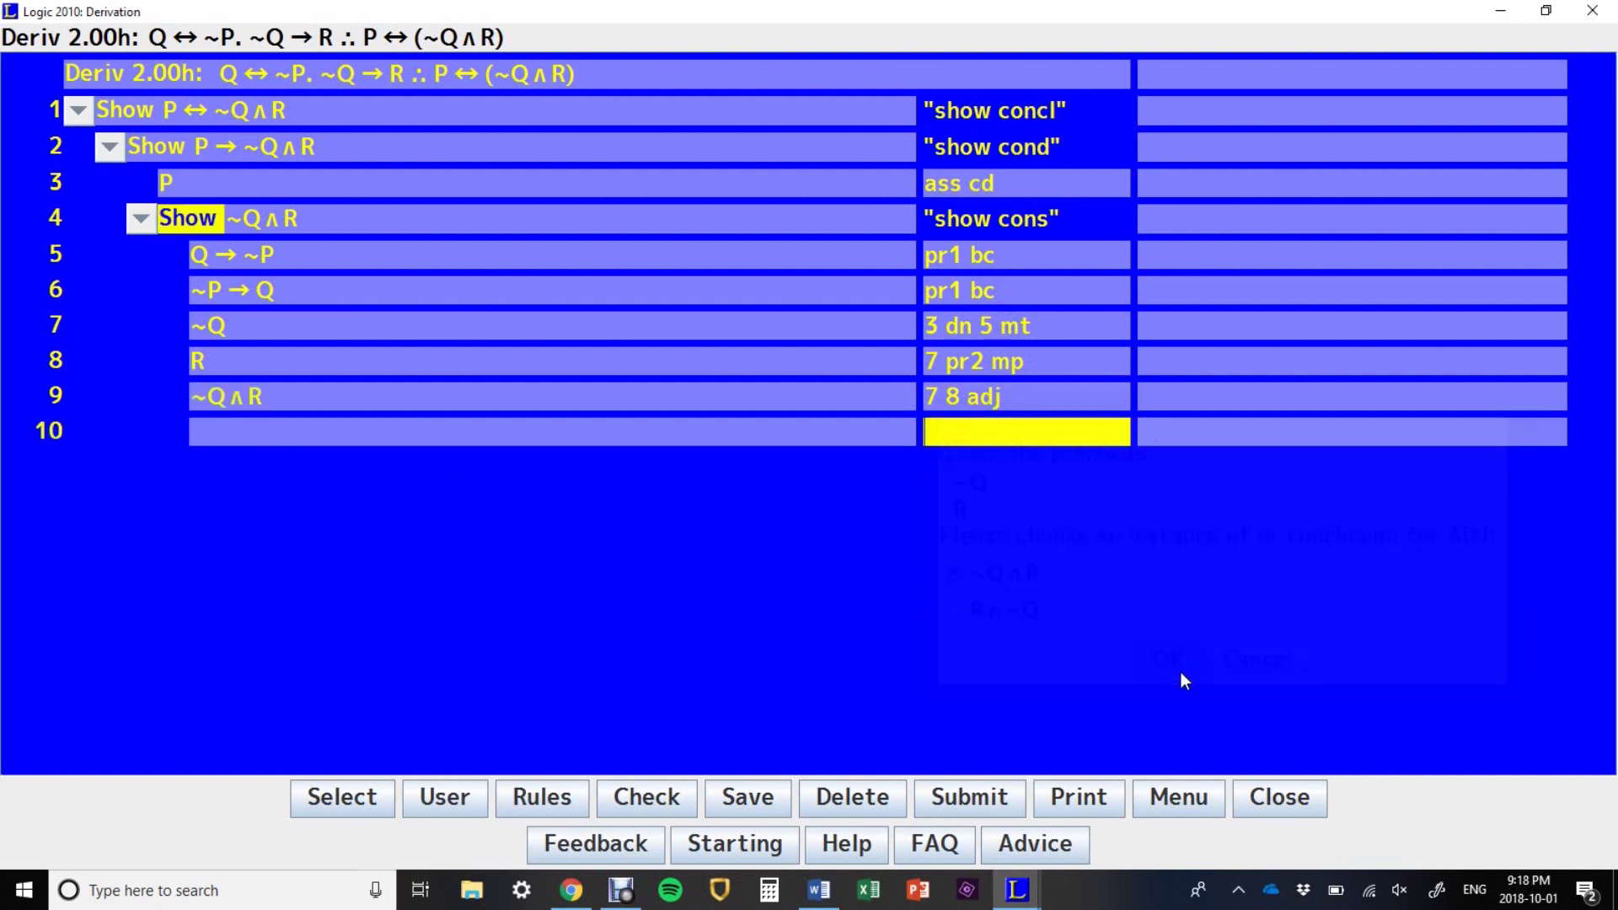
Step: Close the ~Q∧R subproof with "9 dd" on line 10 and the conditional P → ~Q∧R with "4 cd" on line 11
text(99)
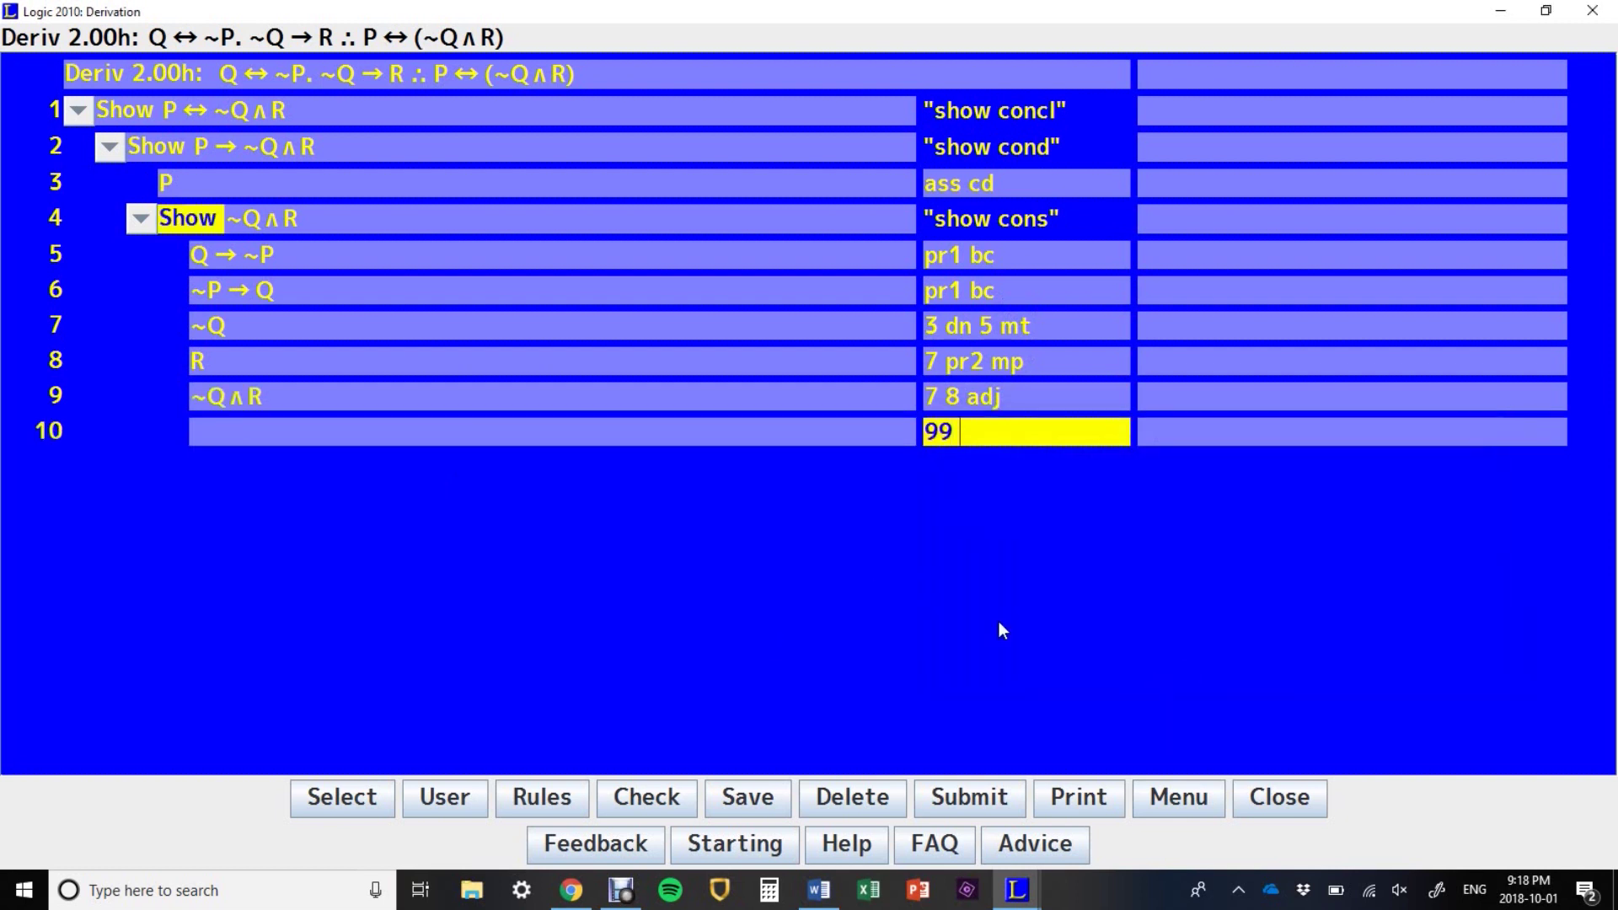
key(BackSpace)
text(dd)
key(Return)
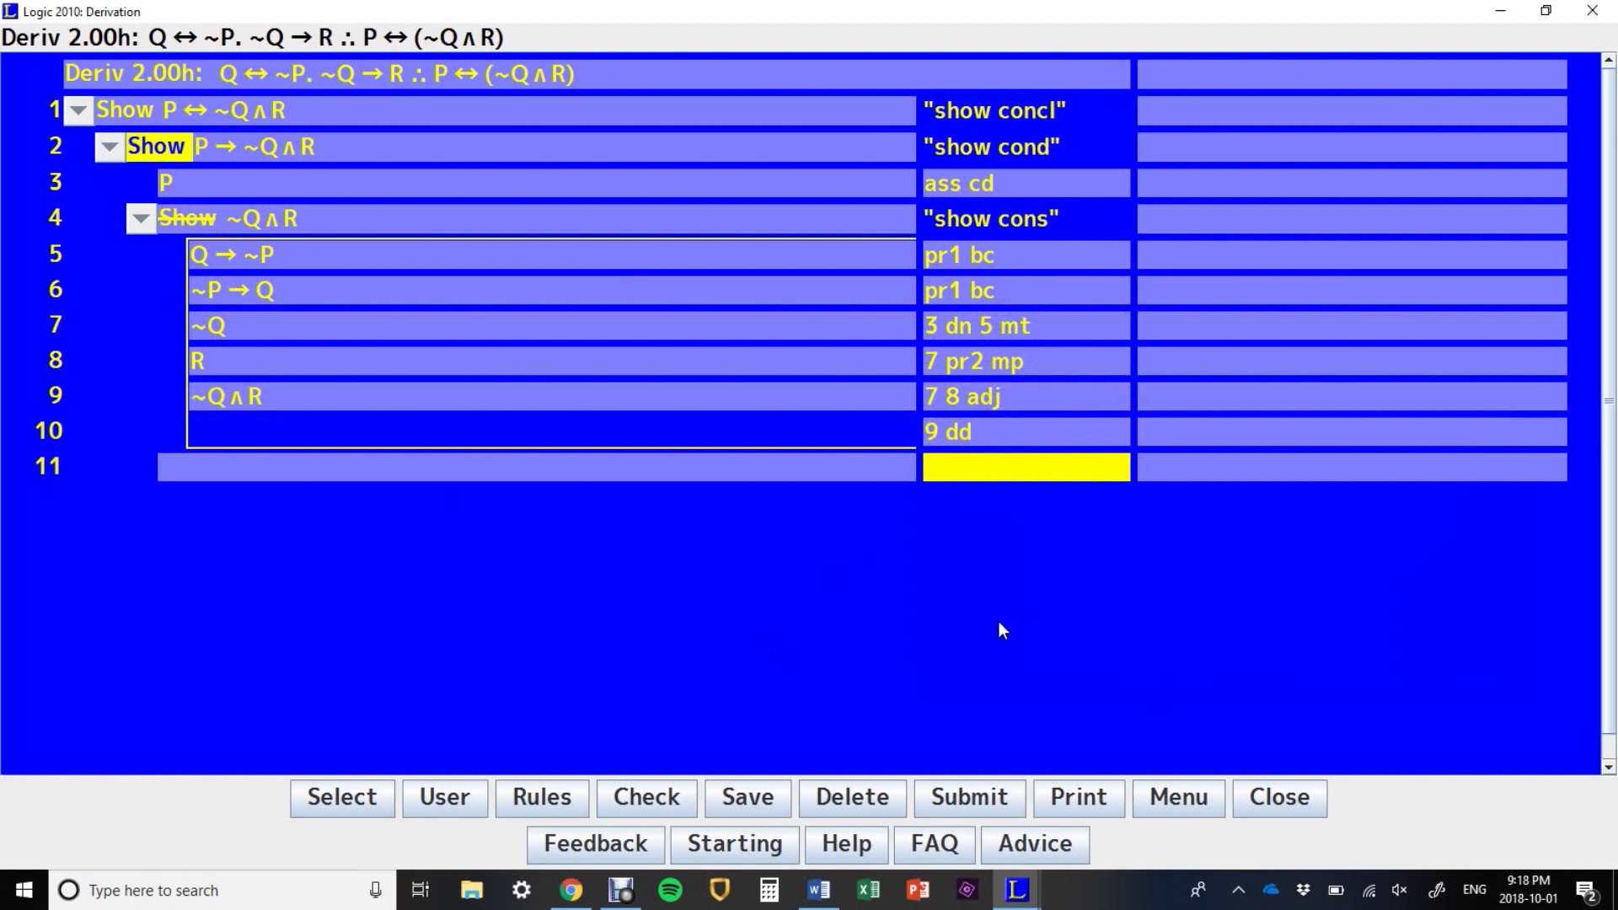
text(4 cd)
key(Return)
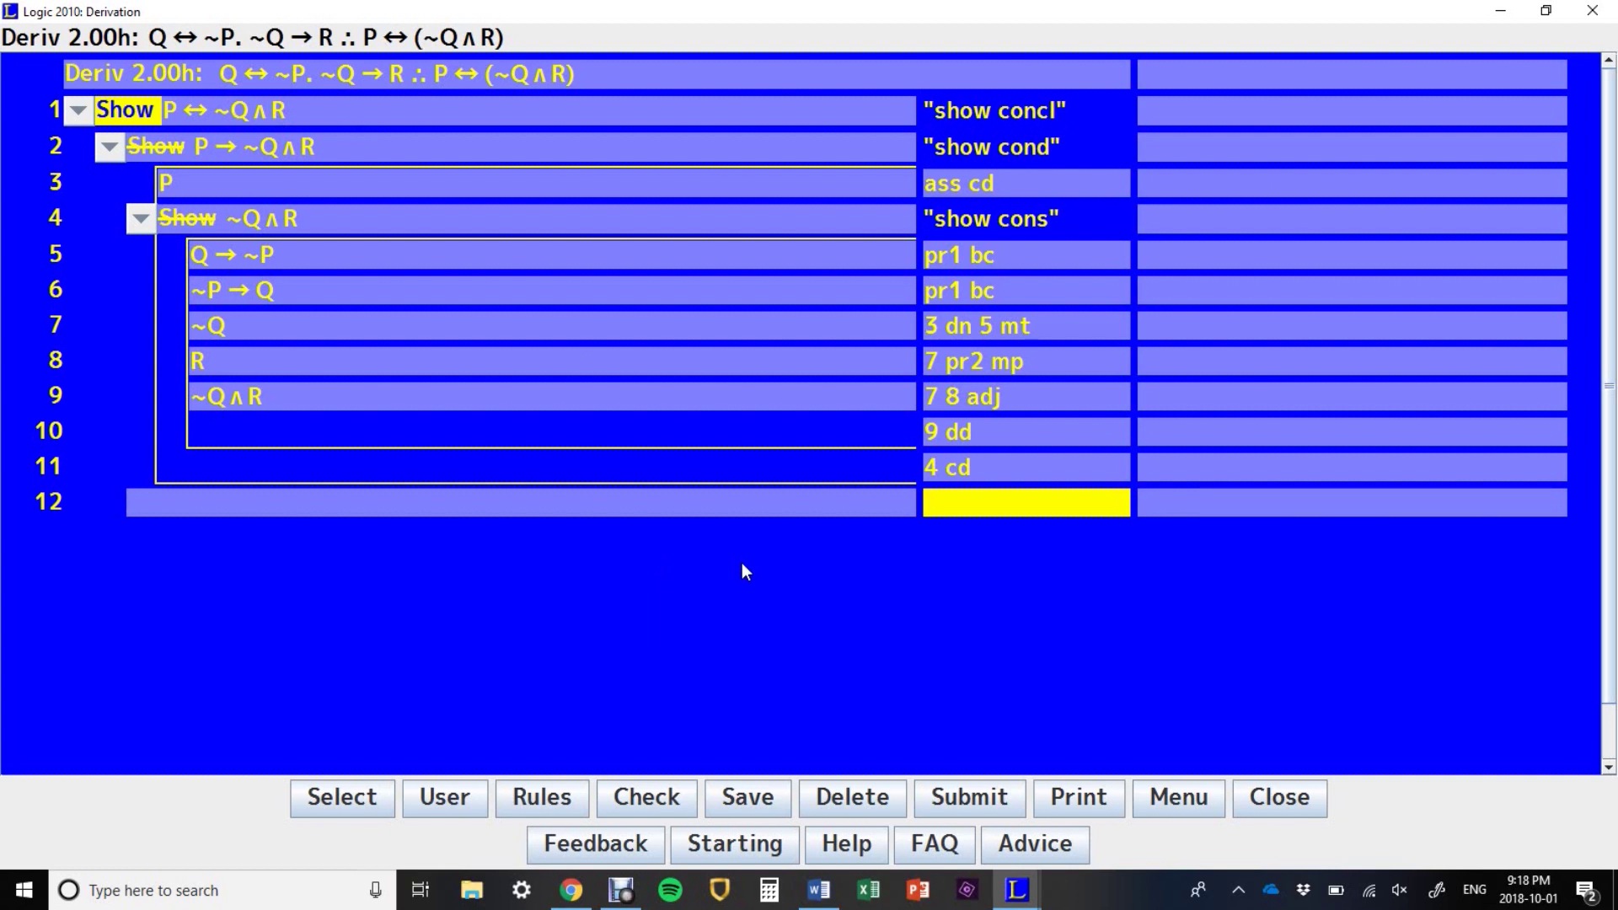
Step: Enter "show cond" as the line 12 justification and choose the conditional ~Q∧R → P
text(show cons)
key(Return)
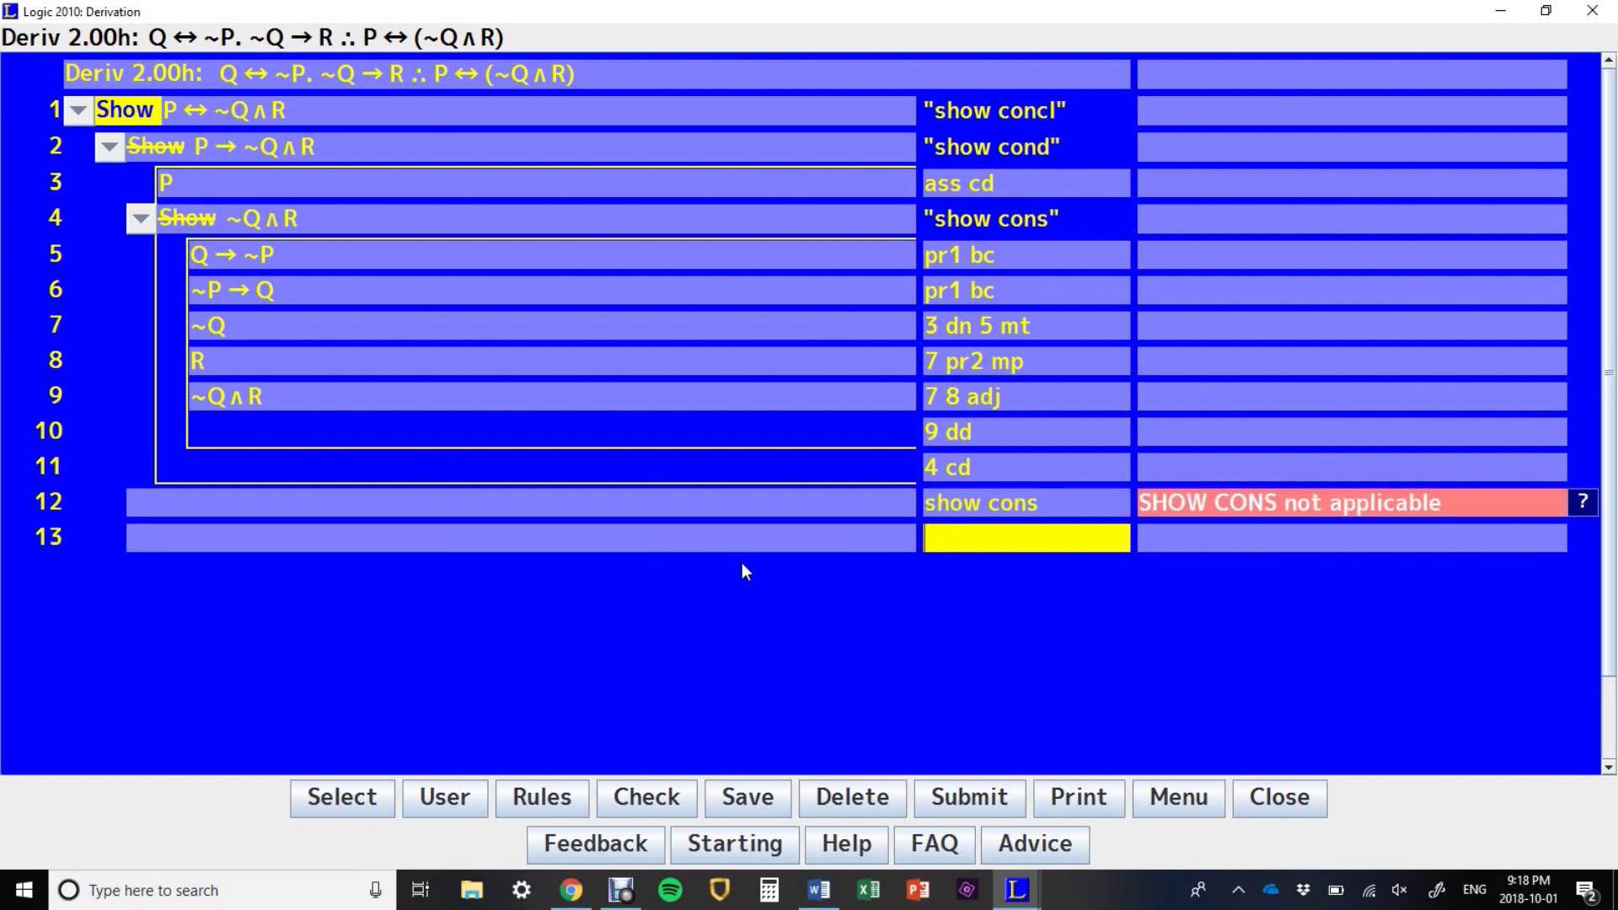
click(1082, 502)
key(BackSpace)
text(d)
key(Return)
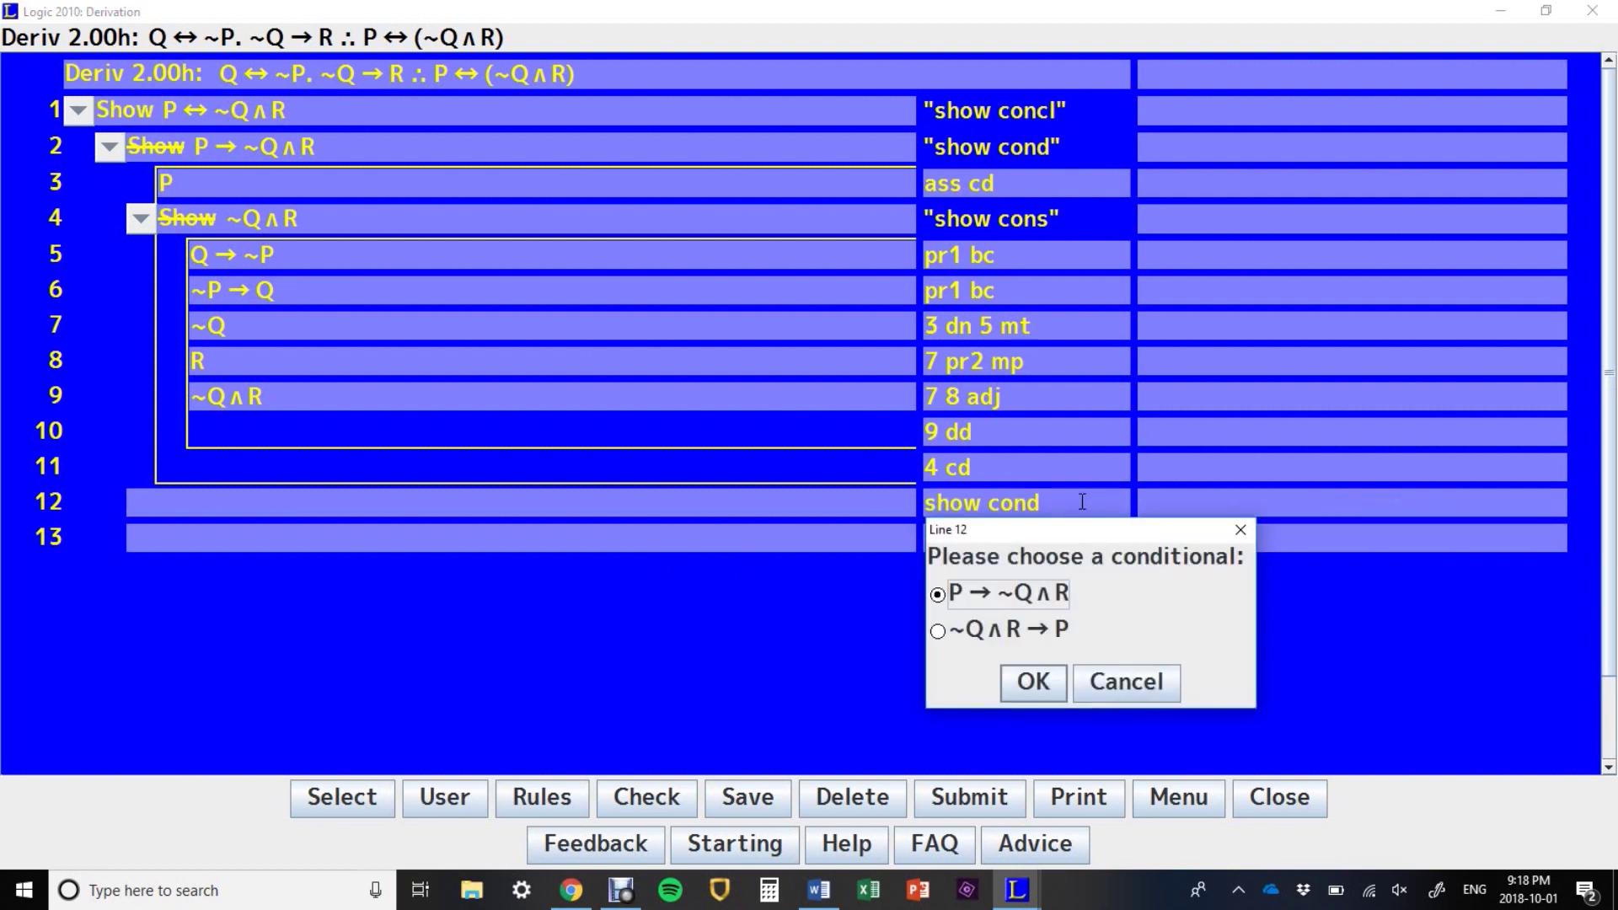
click(973, 632)
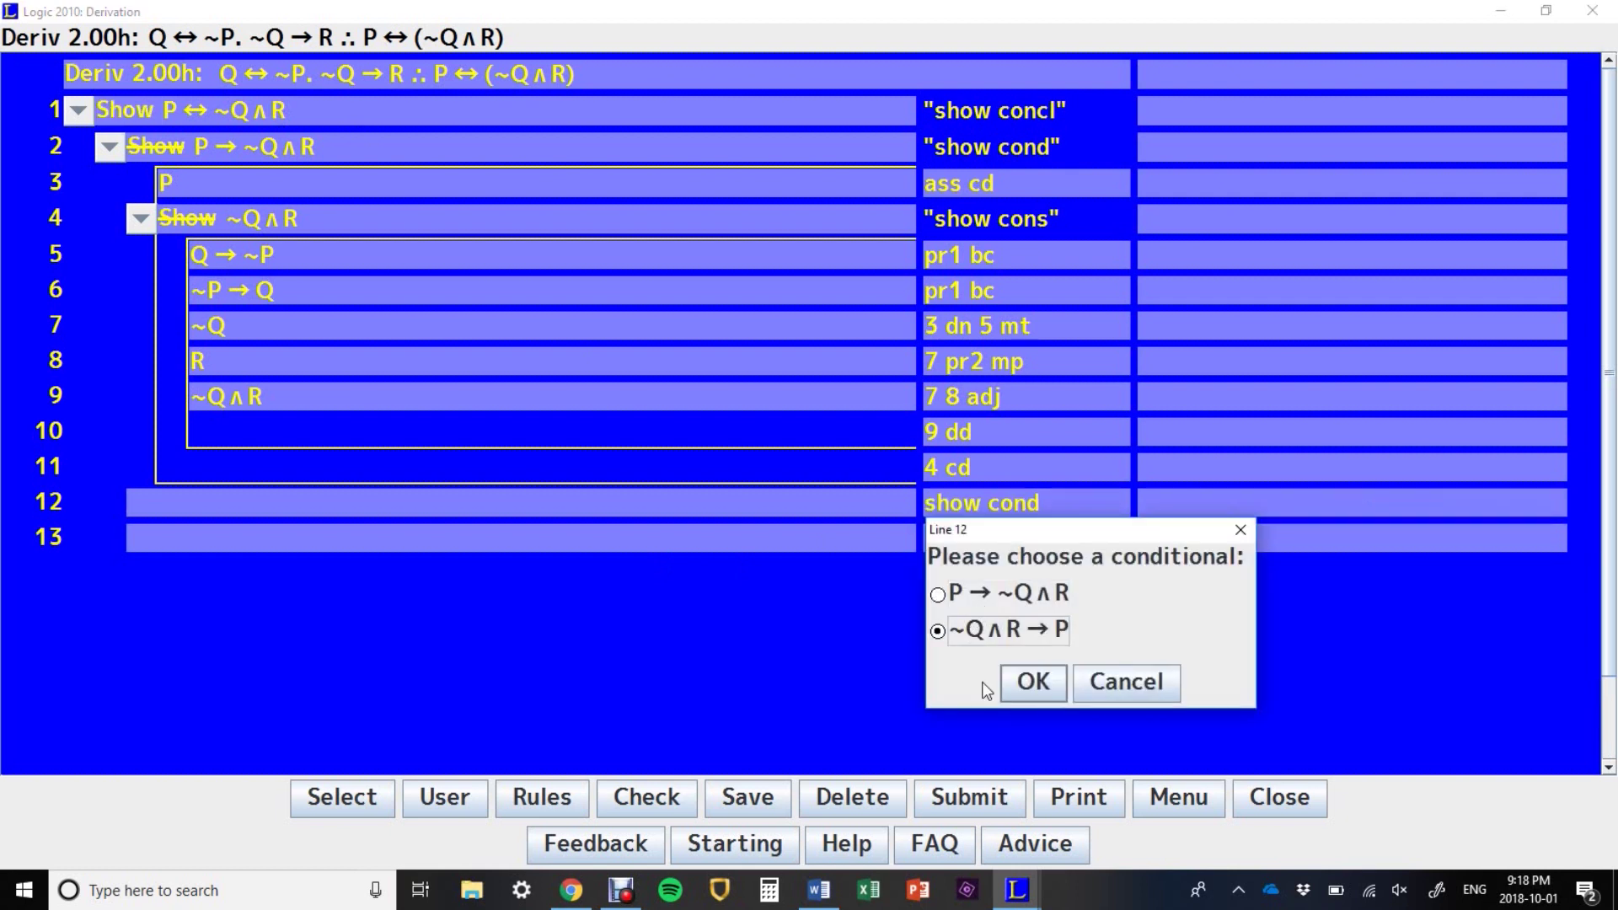
click(1034, 684)
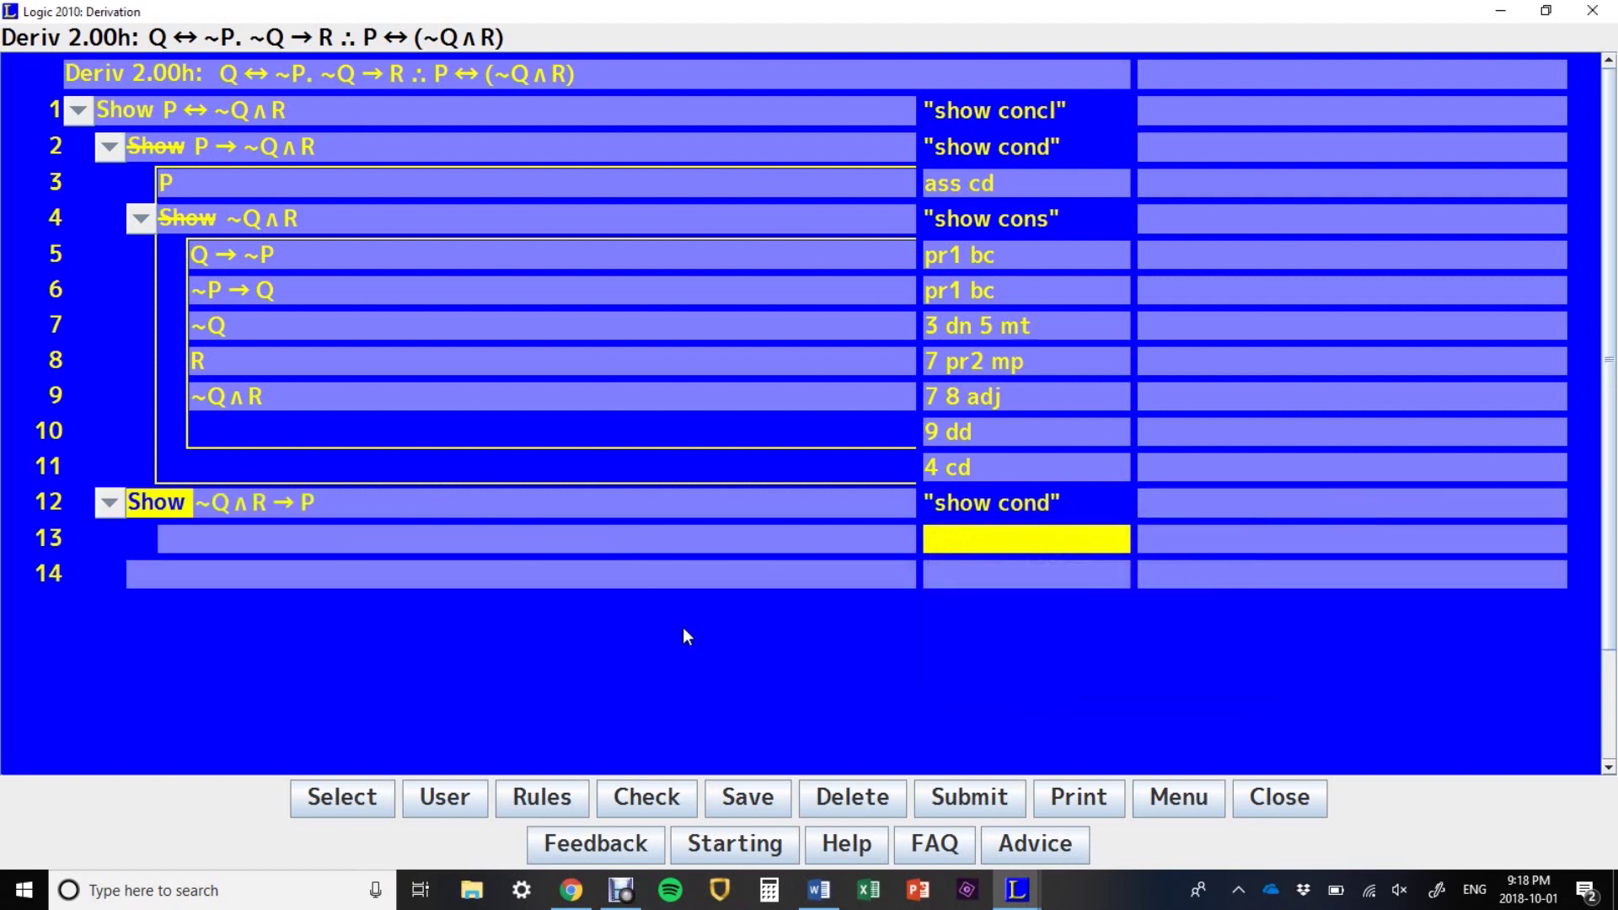
Step: Assume ~Q∧R with "ass cd" on line 13 and set up the consequent P with "show cons" on line 14
text(ass)
key(Return)
text(shwo con)
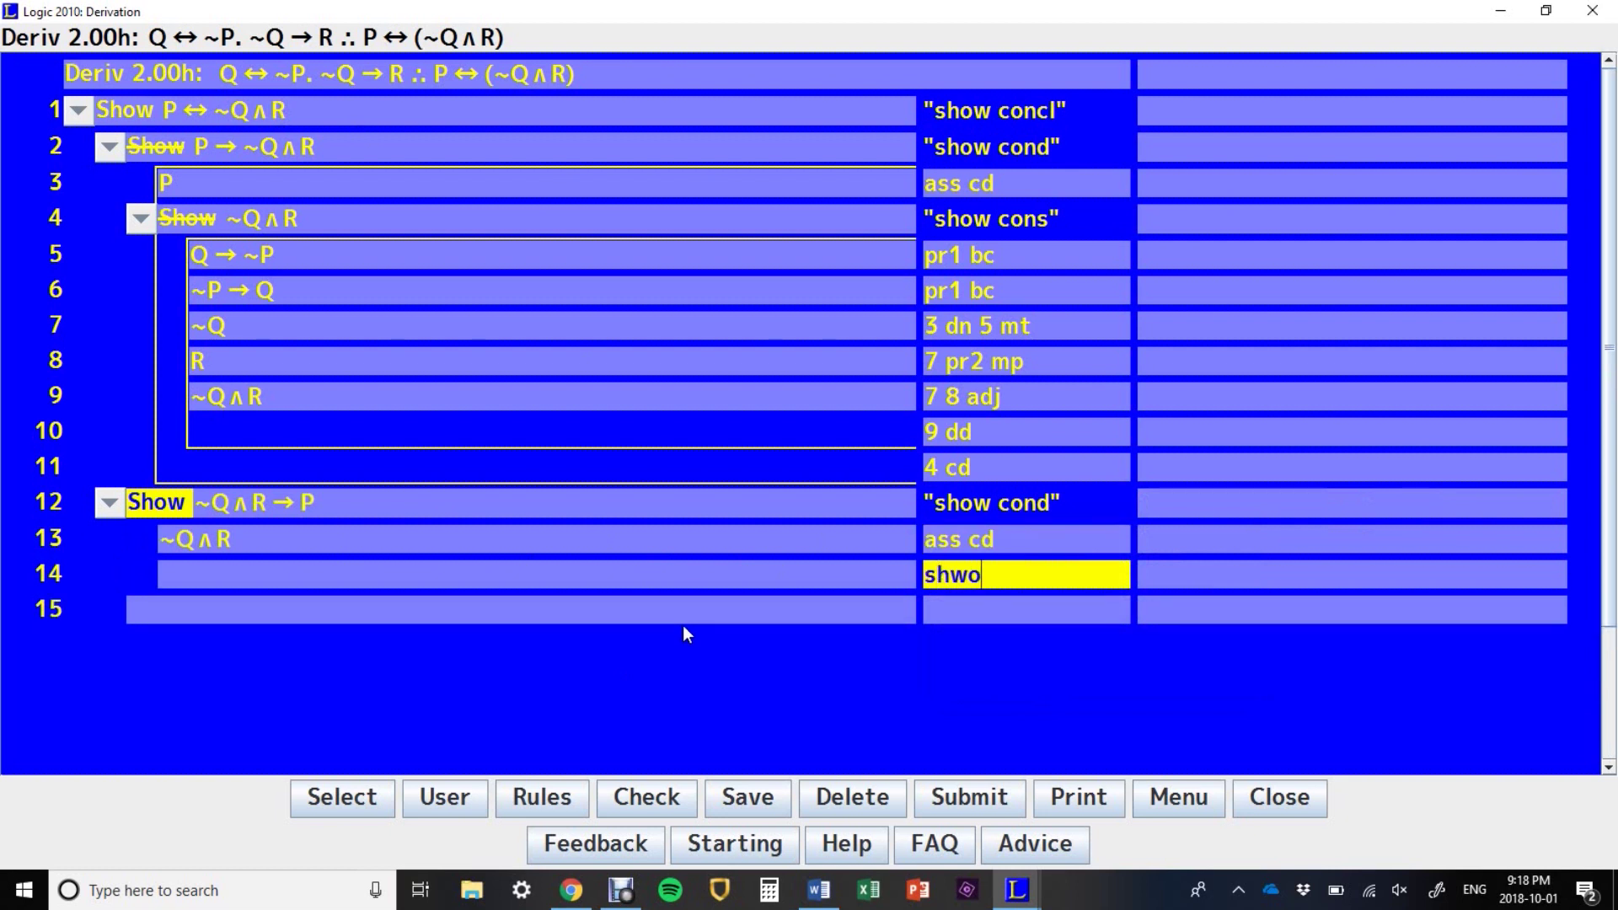
key(BackSpace)
key(BackSpace)
key(BackSpace)
key(BackSpace)
key(BackSpace)
key(BackSpace)
text(ow cons)
key(Return)
Step: Assume ~P with "ass id" on line 15 and derive ~P → Q on line 16 with "pr1 bc"
text(ass id)
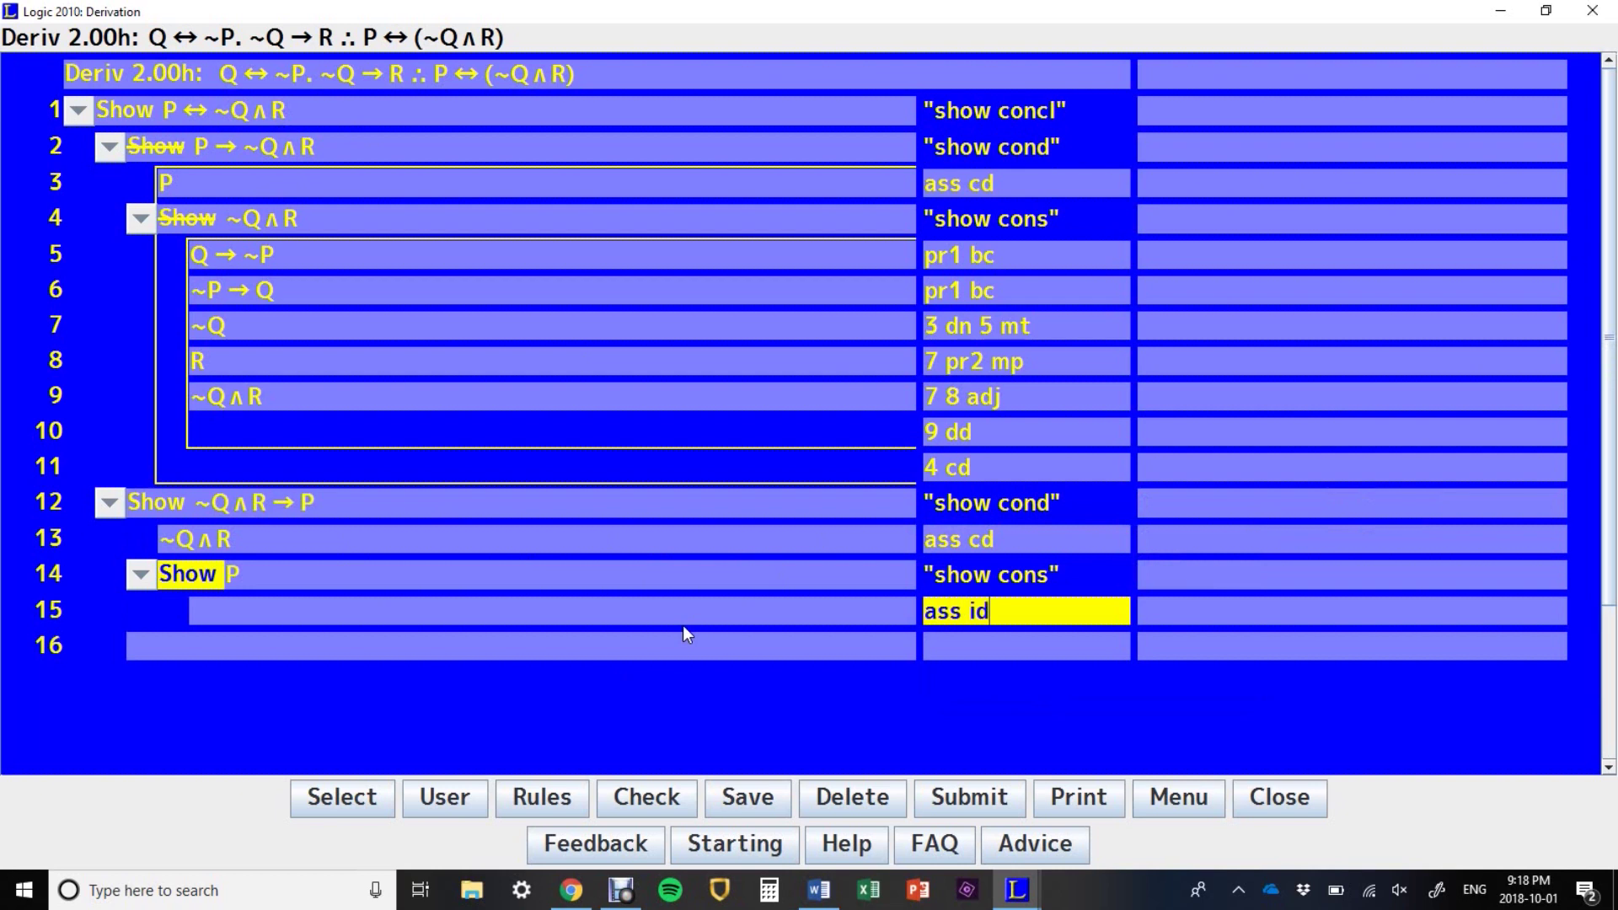
key(Return)
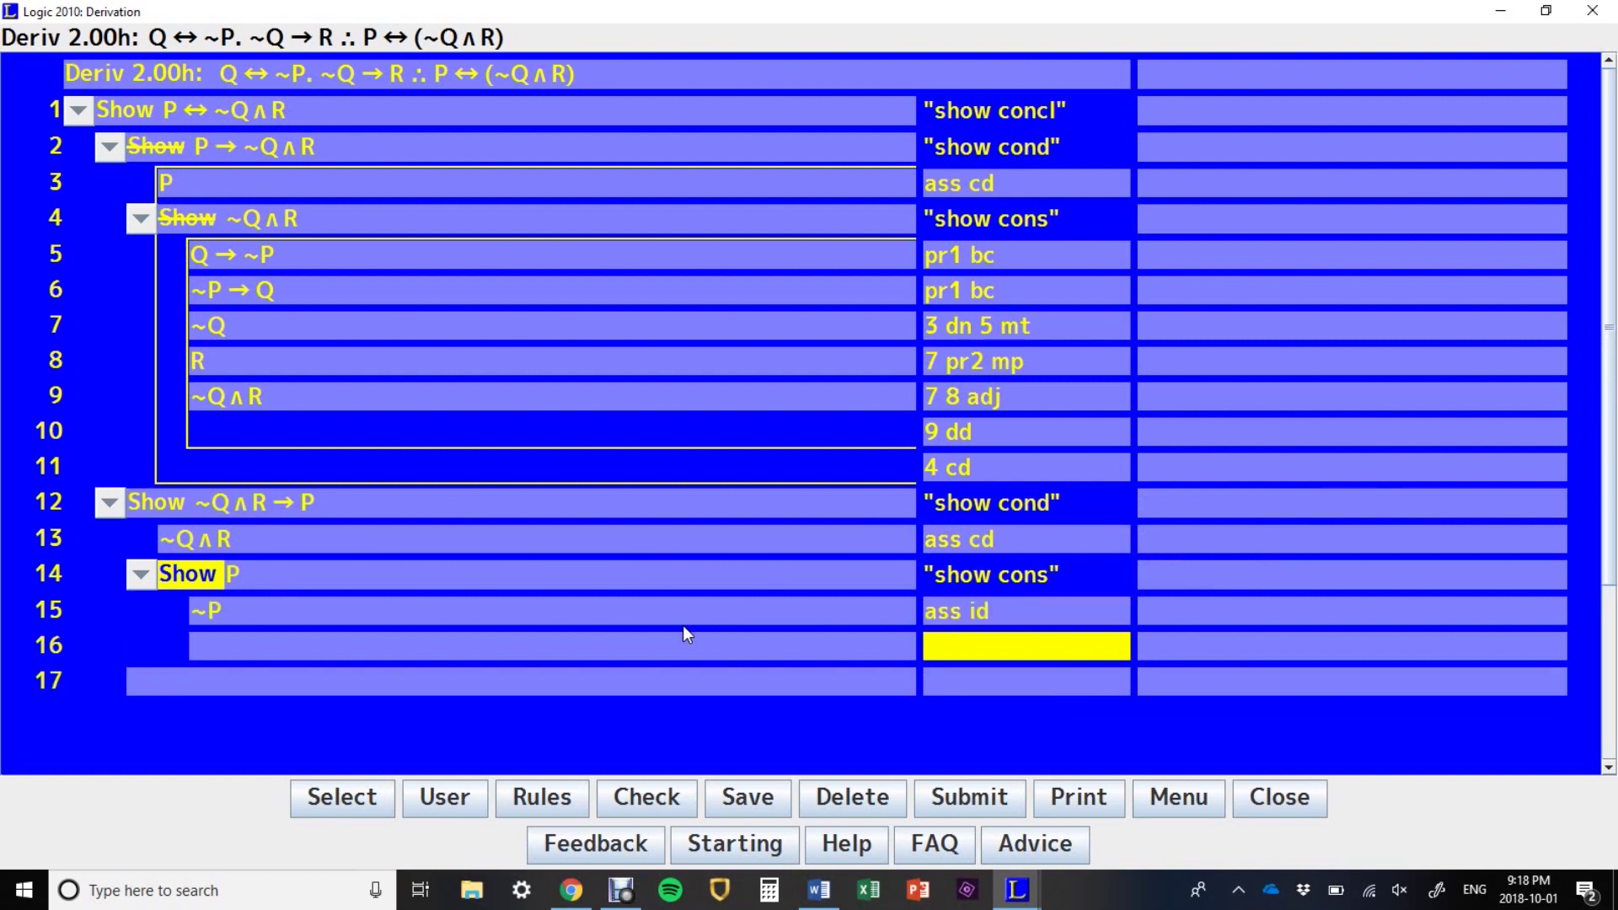
text(pr1 bc)
key(Return)
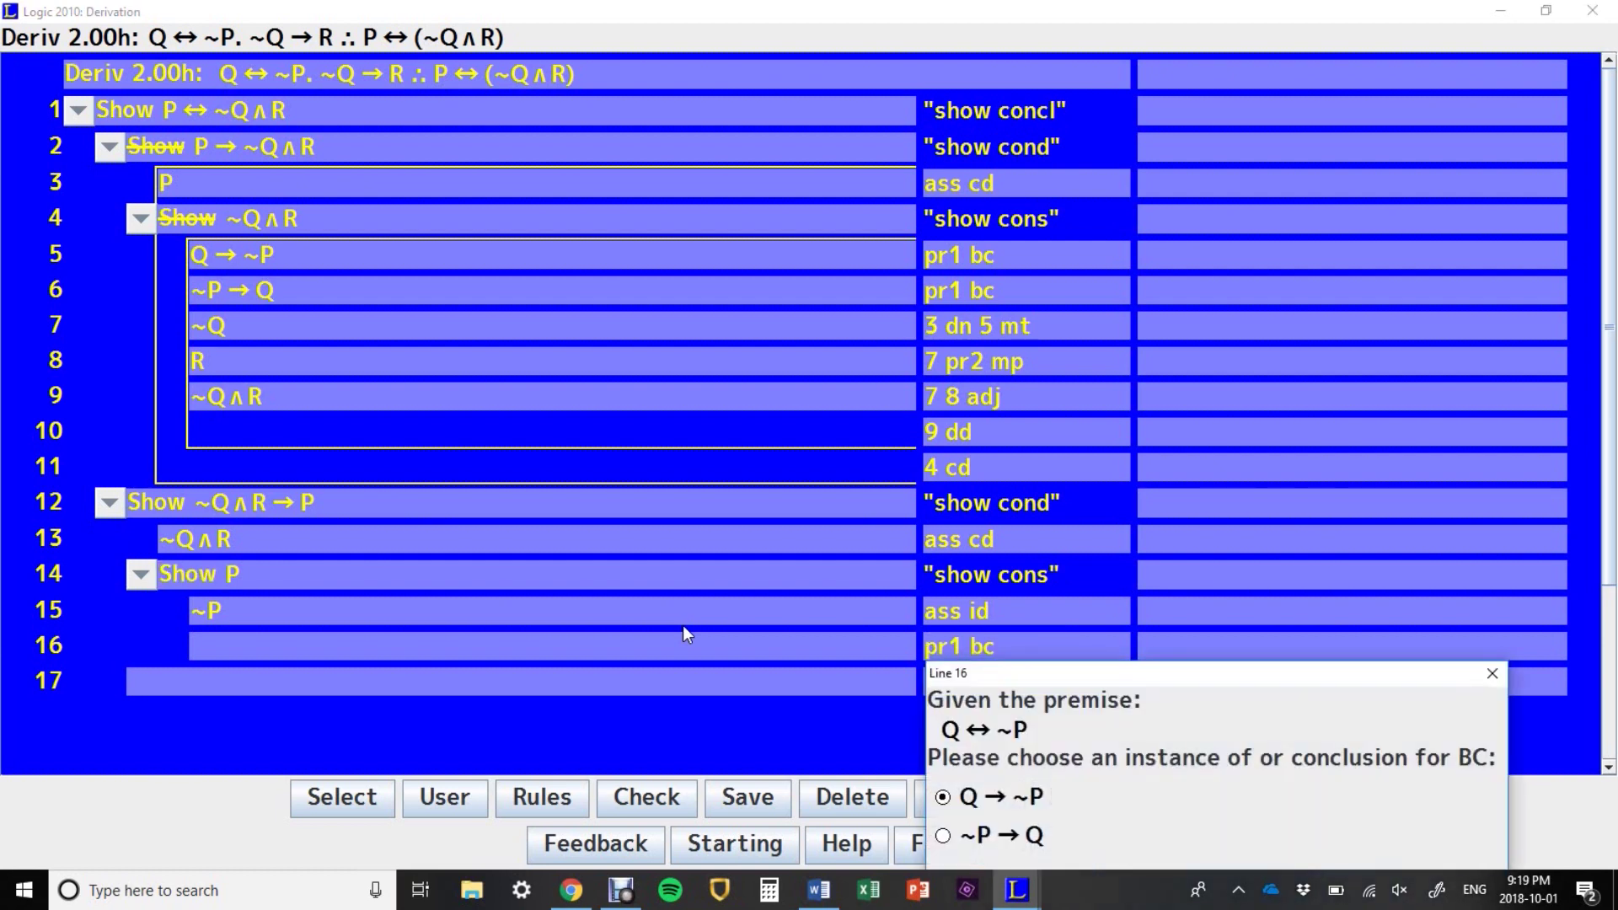
click(944, 836)
drag(1182, 666, 1173, 510)
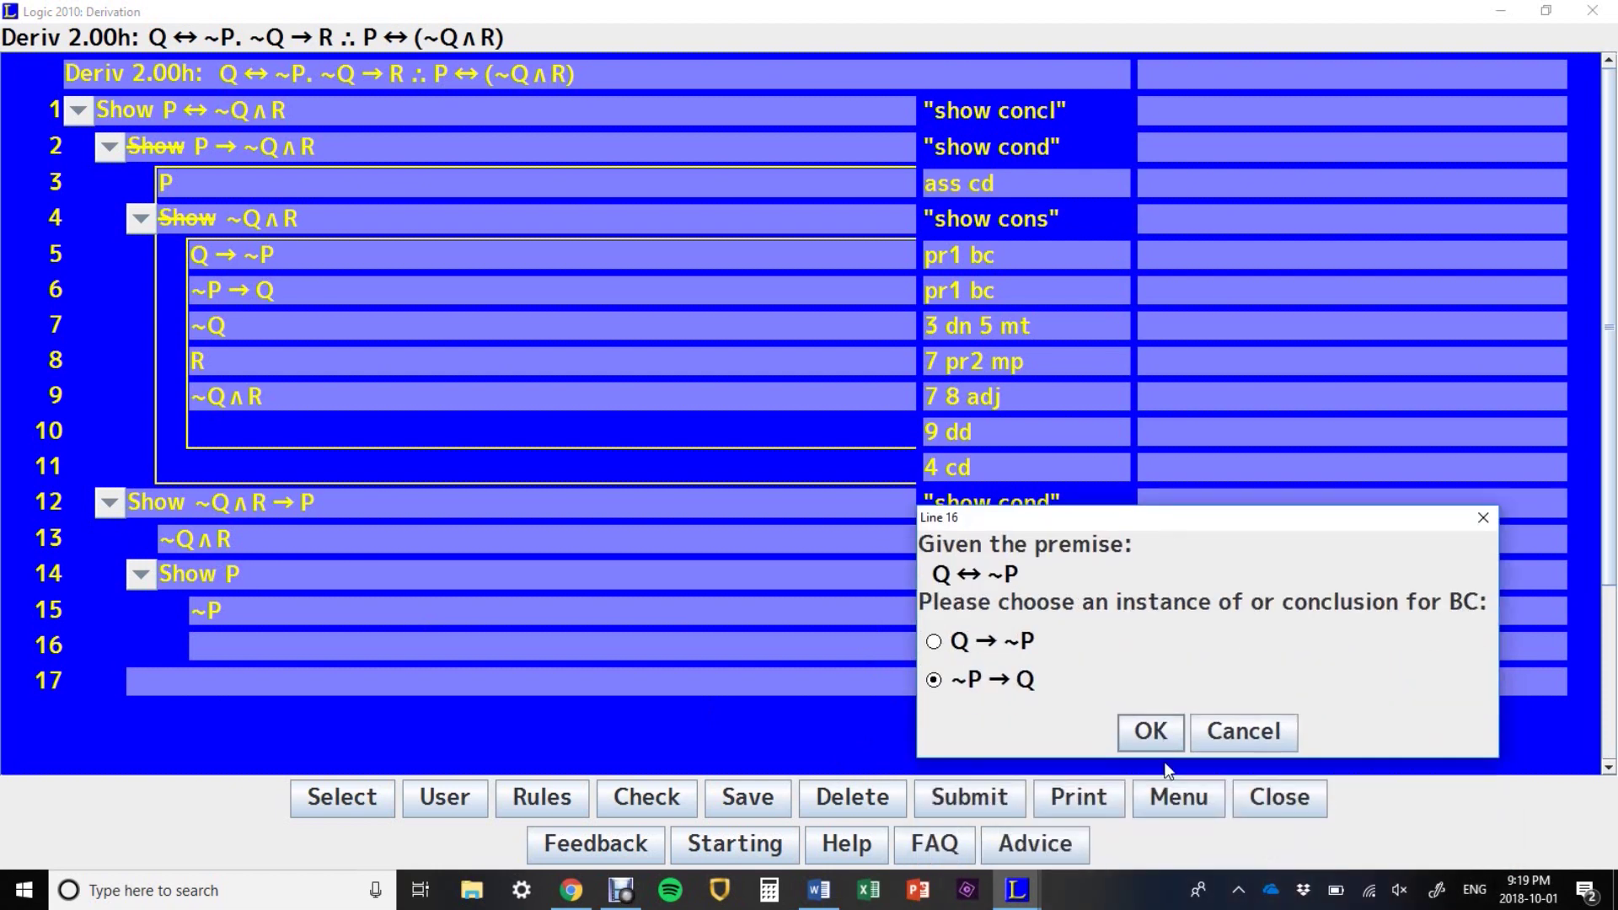
click(1150, 732)
Step: Derive Q → ~P on line 17 with "pr1 bc" and Q on line 18 with "15 16 mp"
text(pr1 bc)
key(Return)
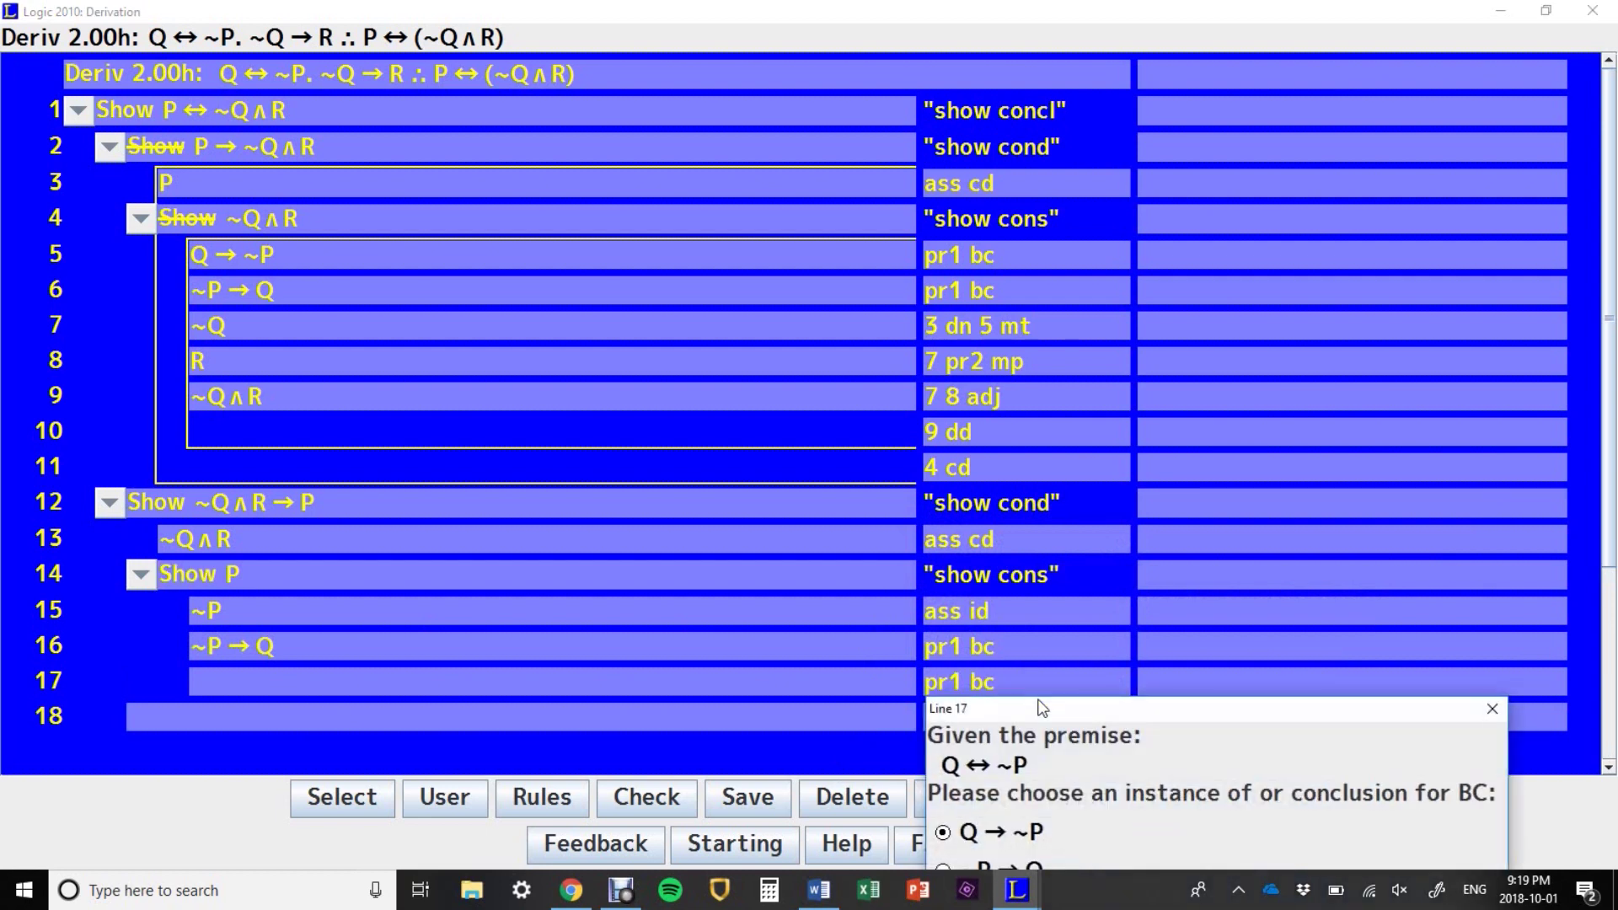
drag(1043, 709, 1036, 509)
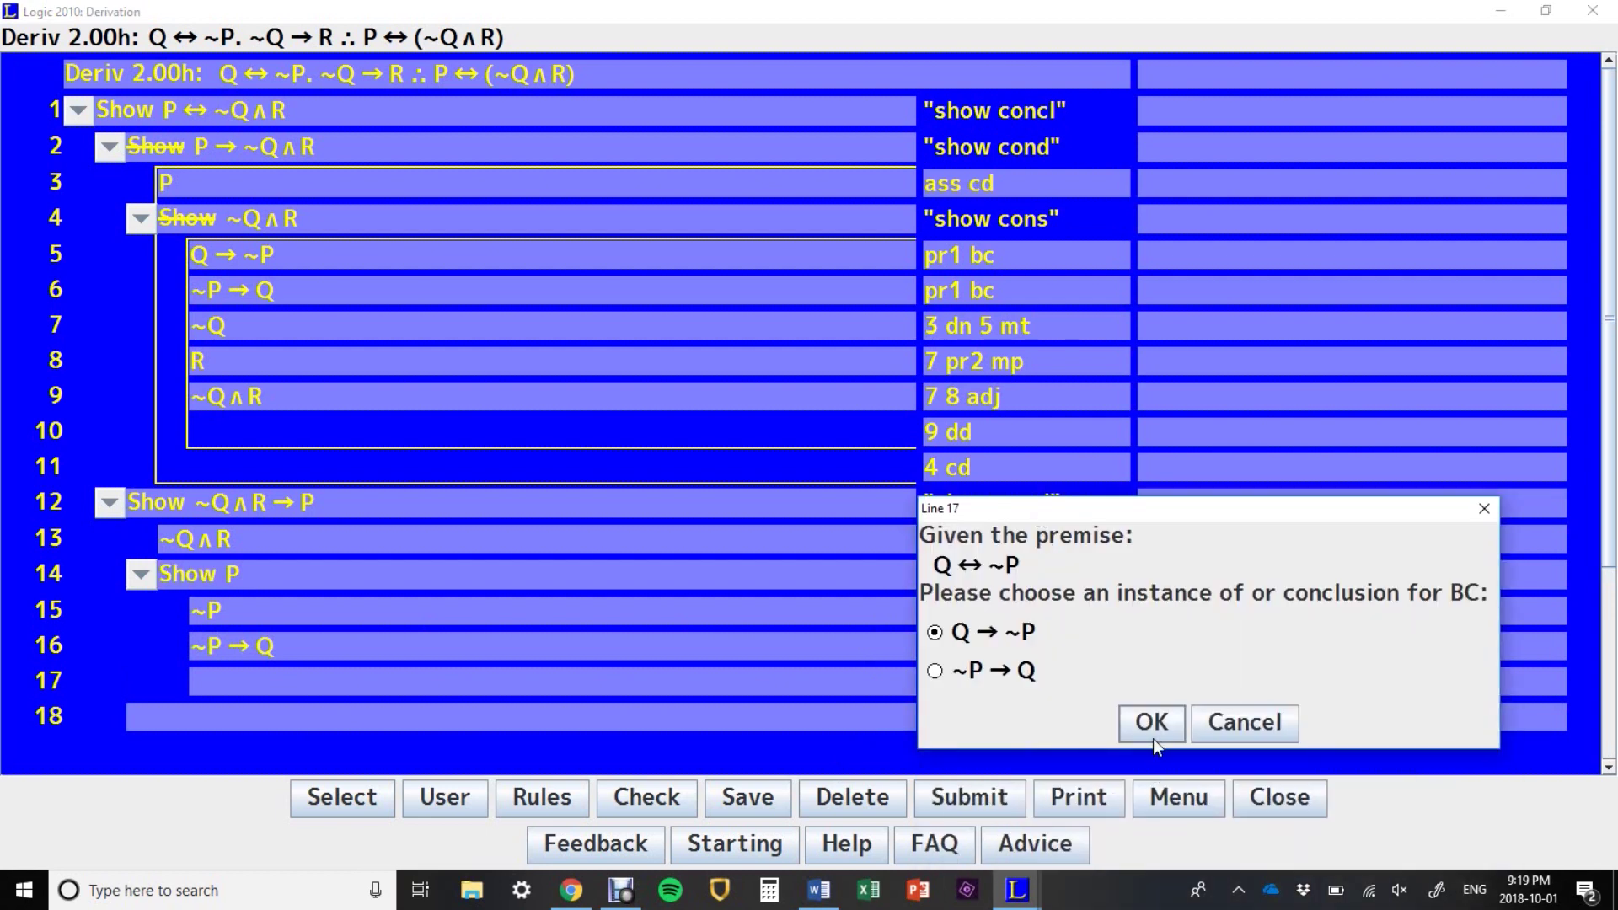
click(1151, 735)
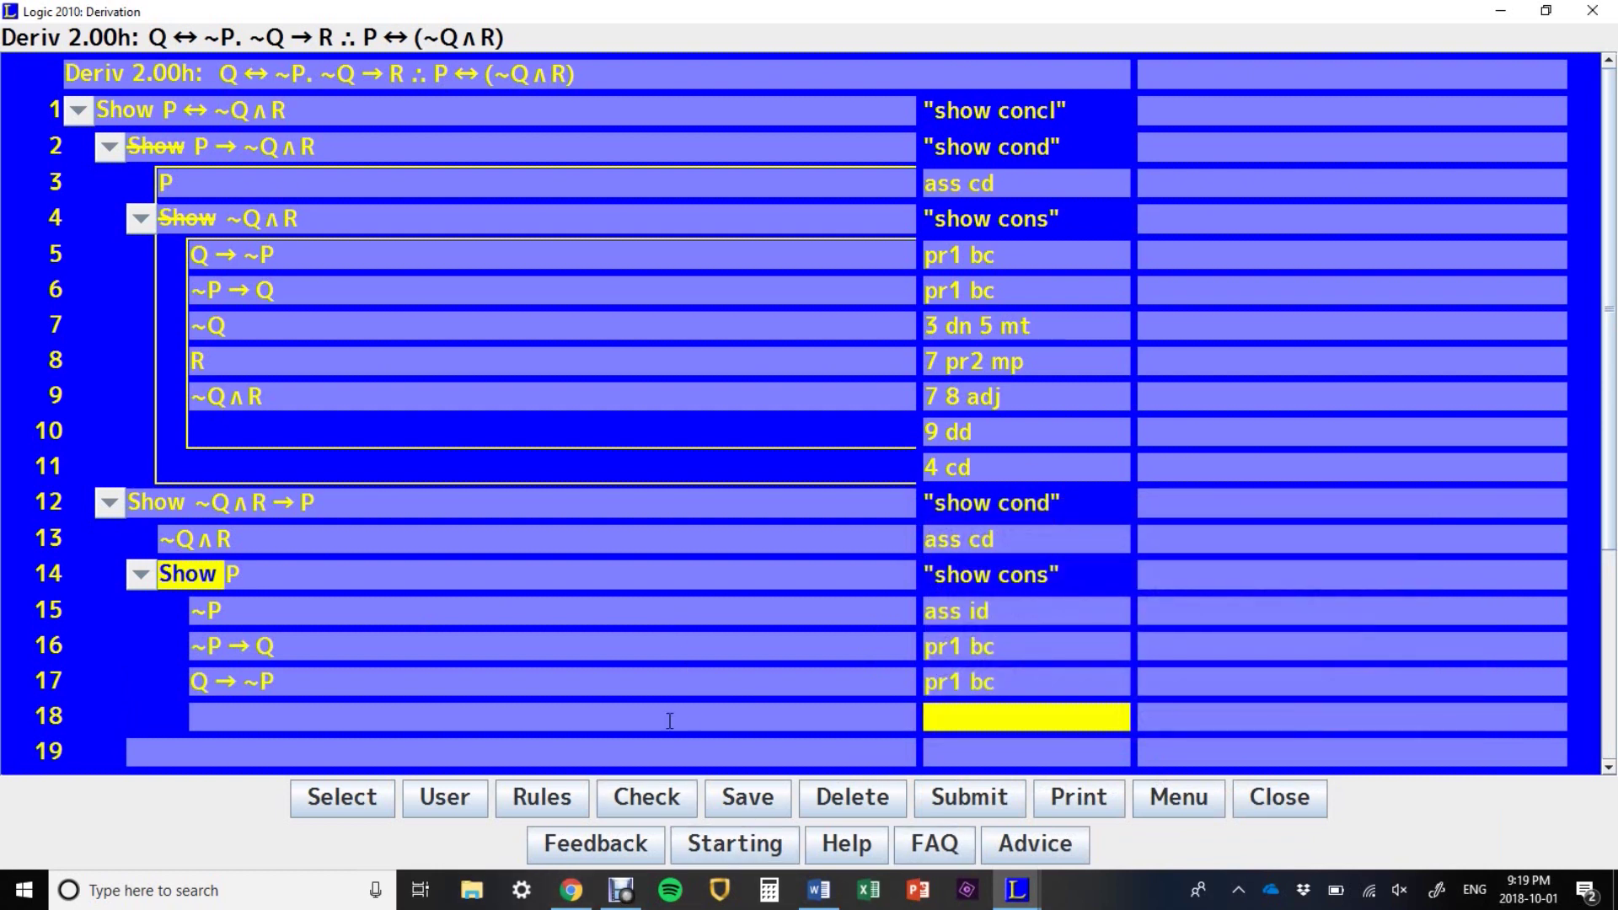
text(15 16 mp)
key(Return)
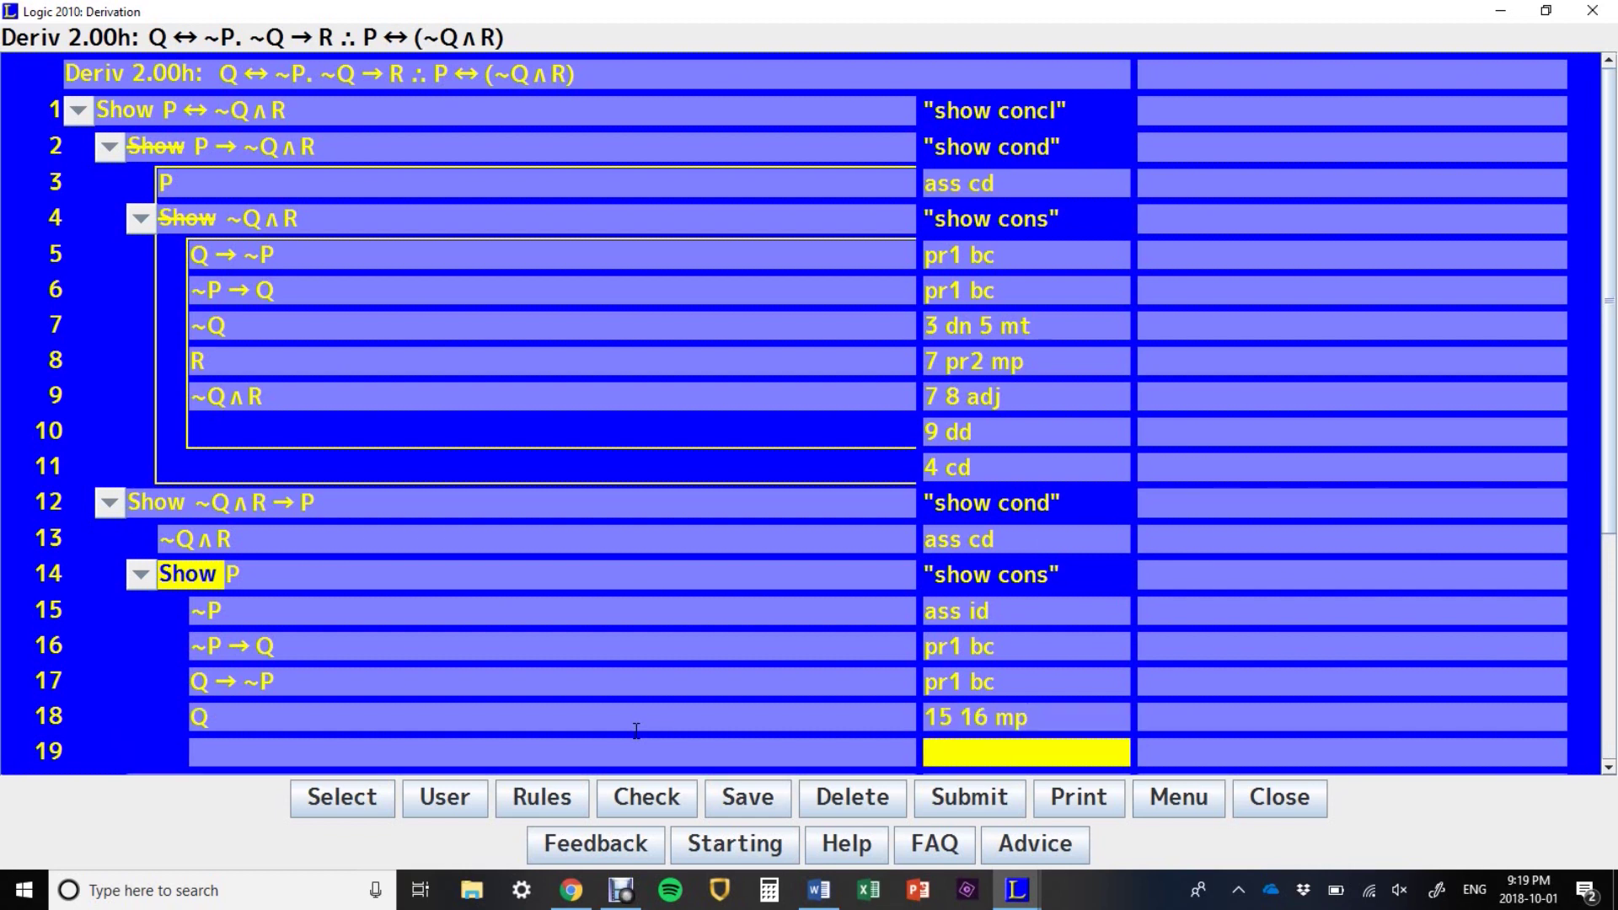
Step: Derive ~Q on line 19 by simplifying line 13 with "13 s", choosing the ~Q conjunct
text(13 s)
key(Return)
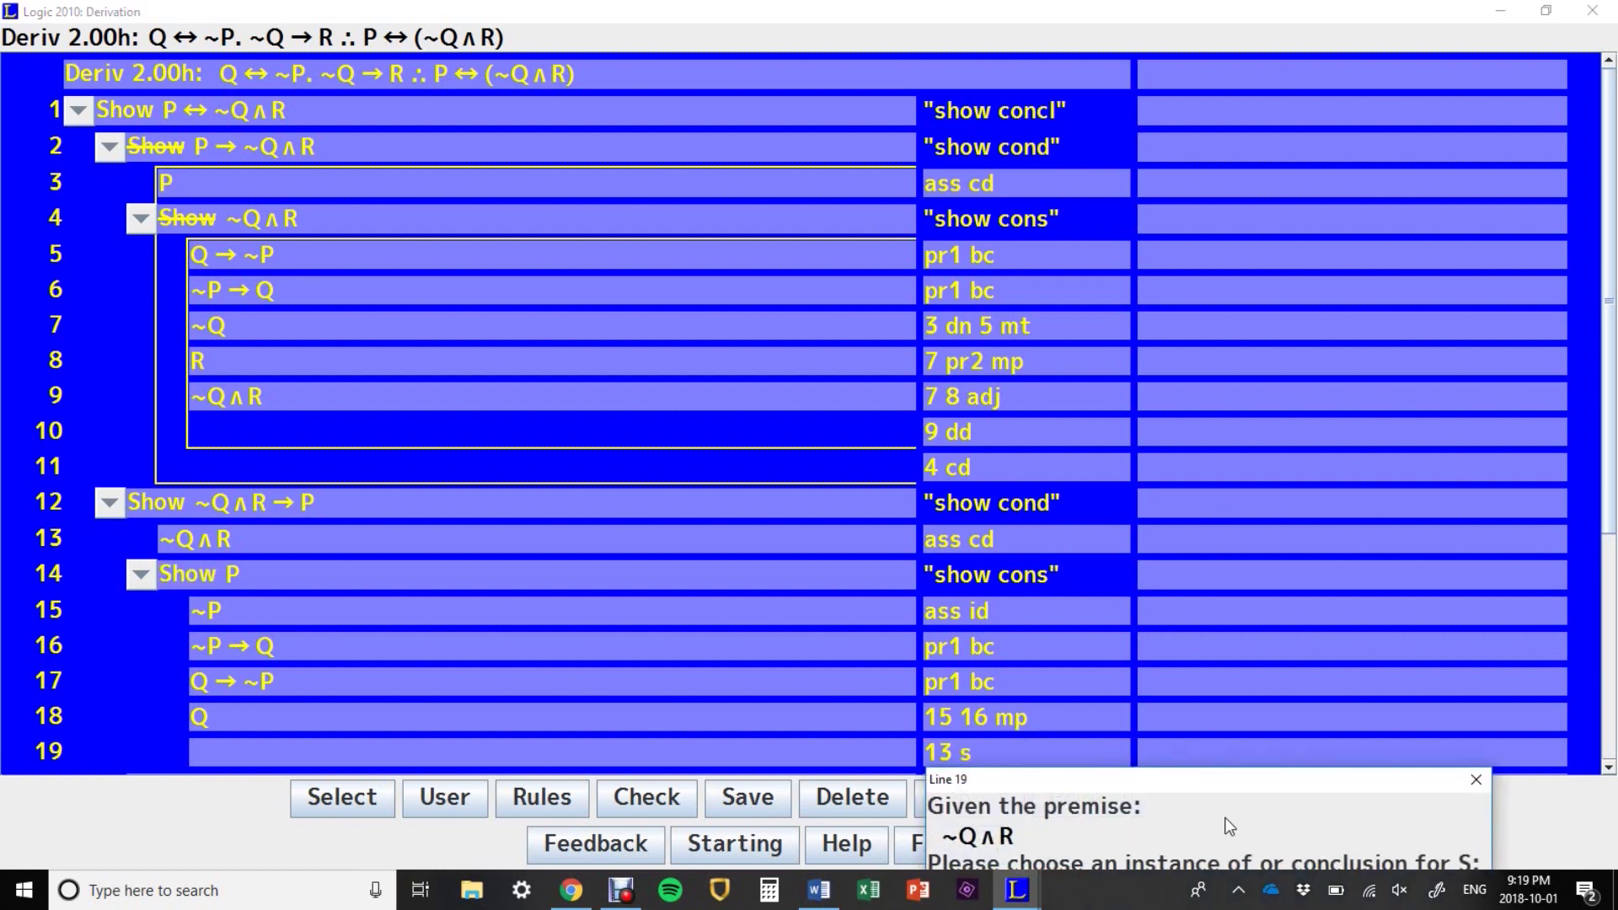
drag(1250, 790, 1239, 357)
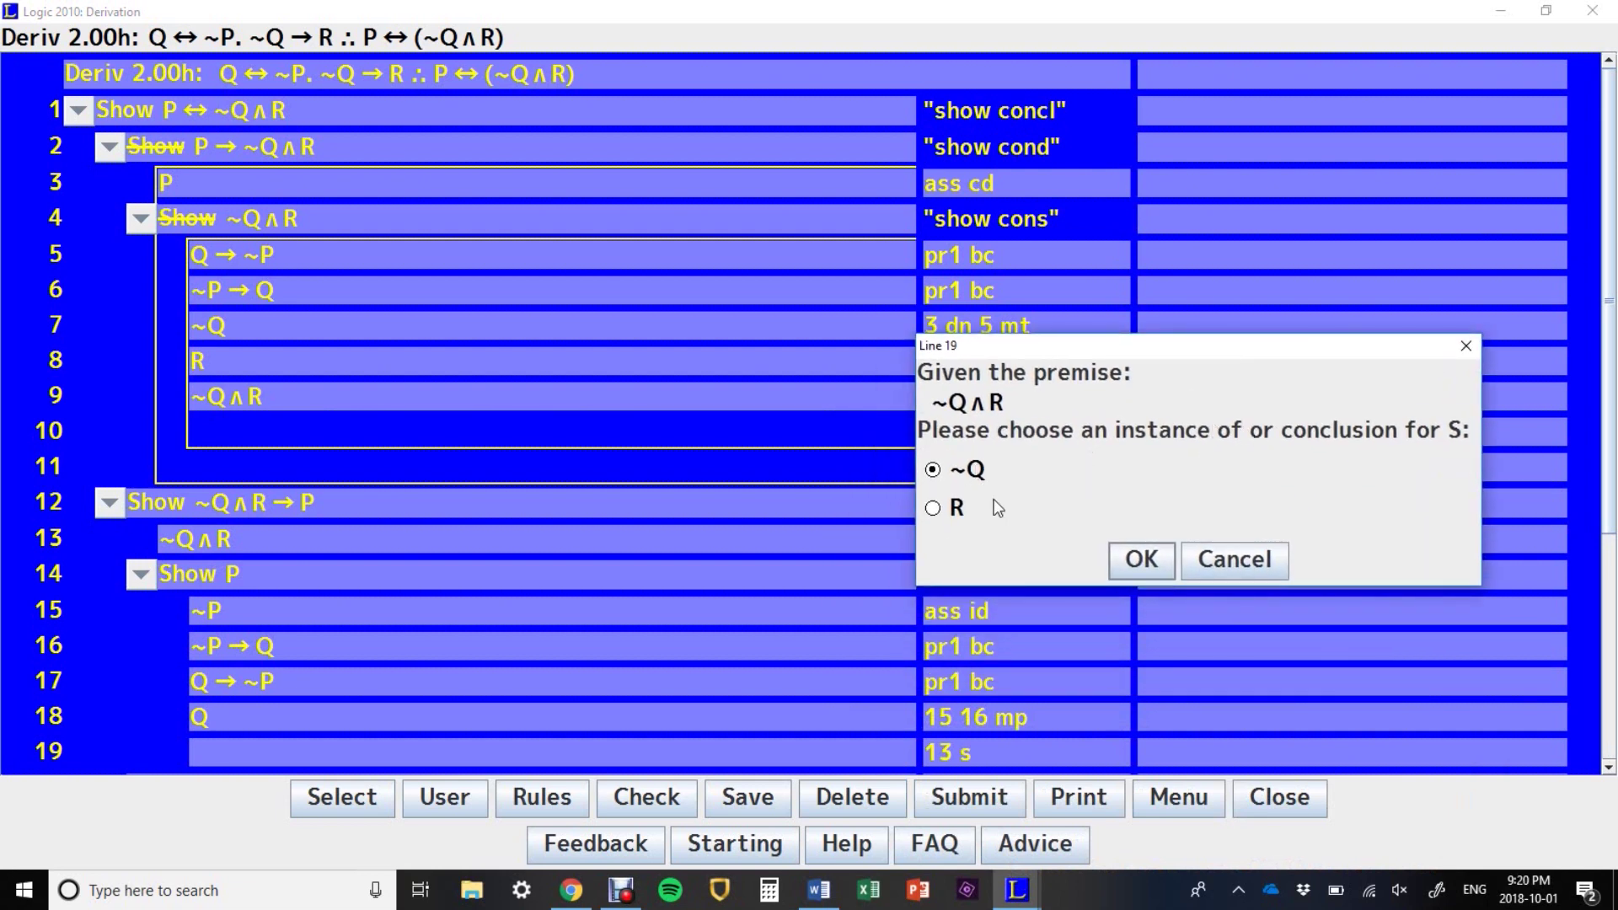
click(1143, 558)
mouse_move(1022, 885)
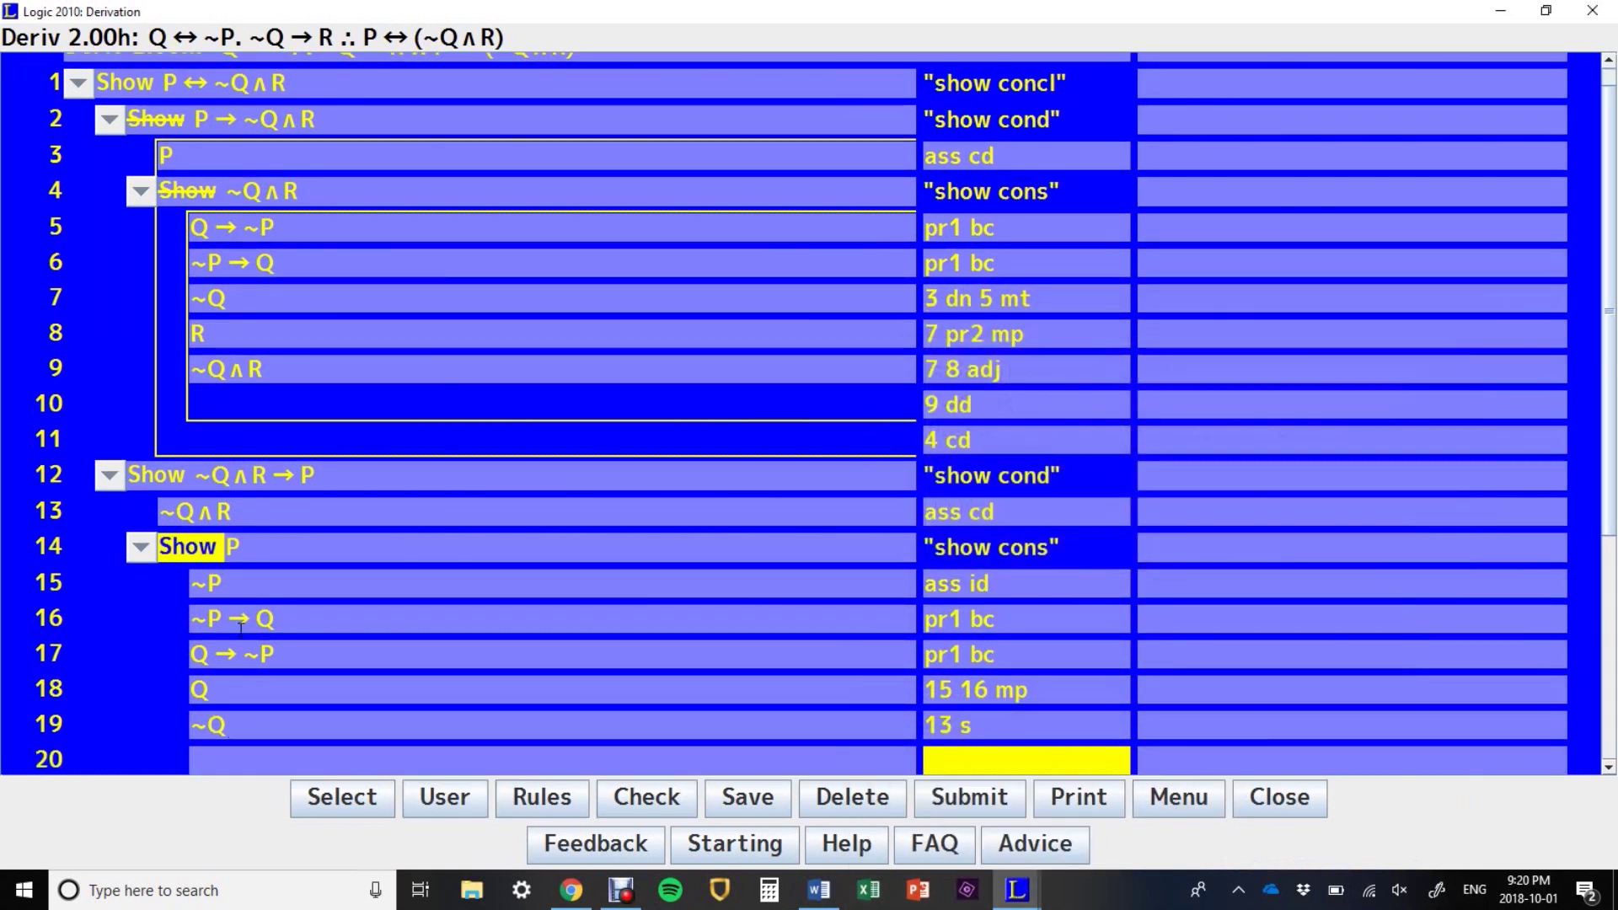
Step: Delete the "13 s" justification on line 19 and remove the emptied line
click(991, 729)
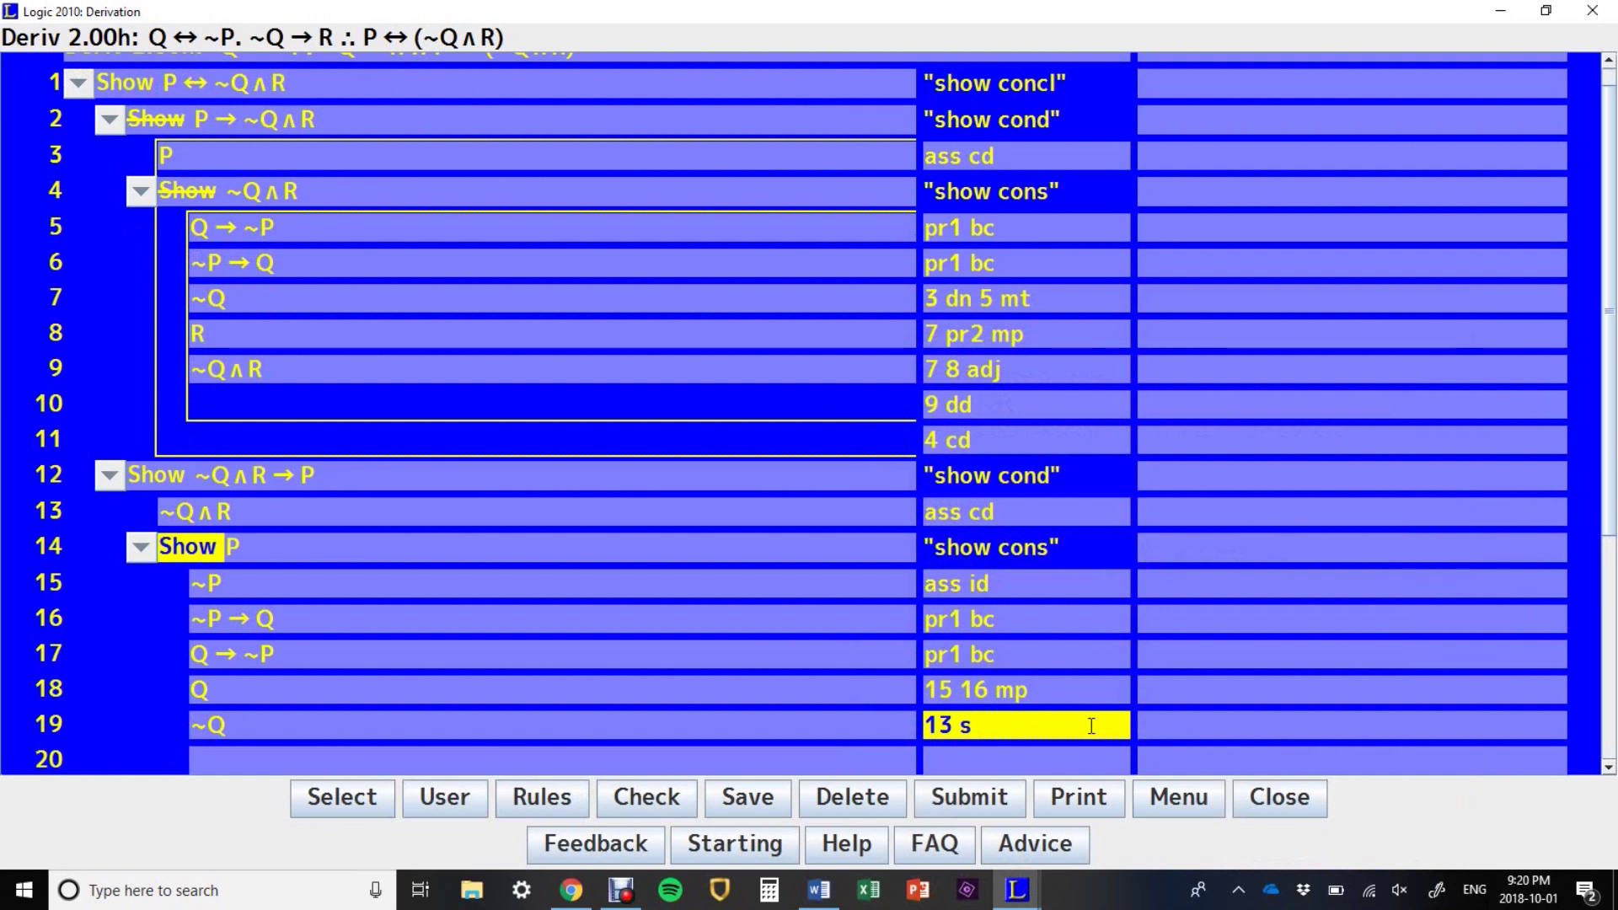
key(BackSpace)
key(BackSpace)
key(BackSpace)
key(BackSpace)
key(BackSpace)
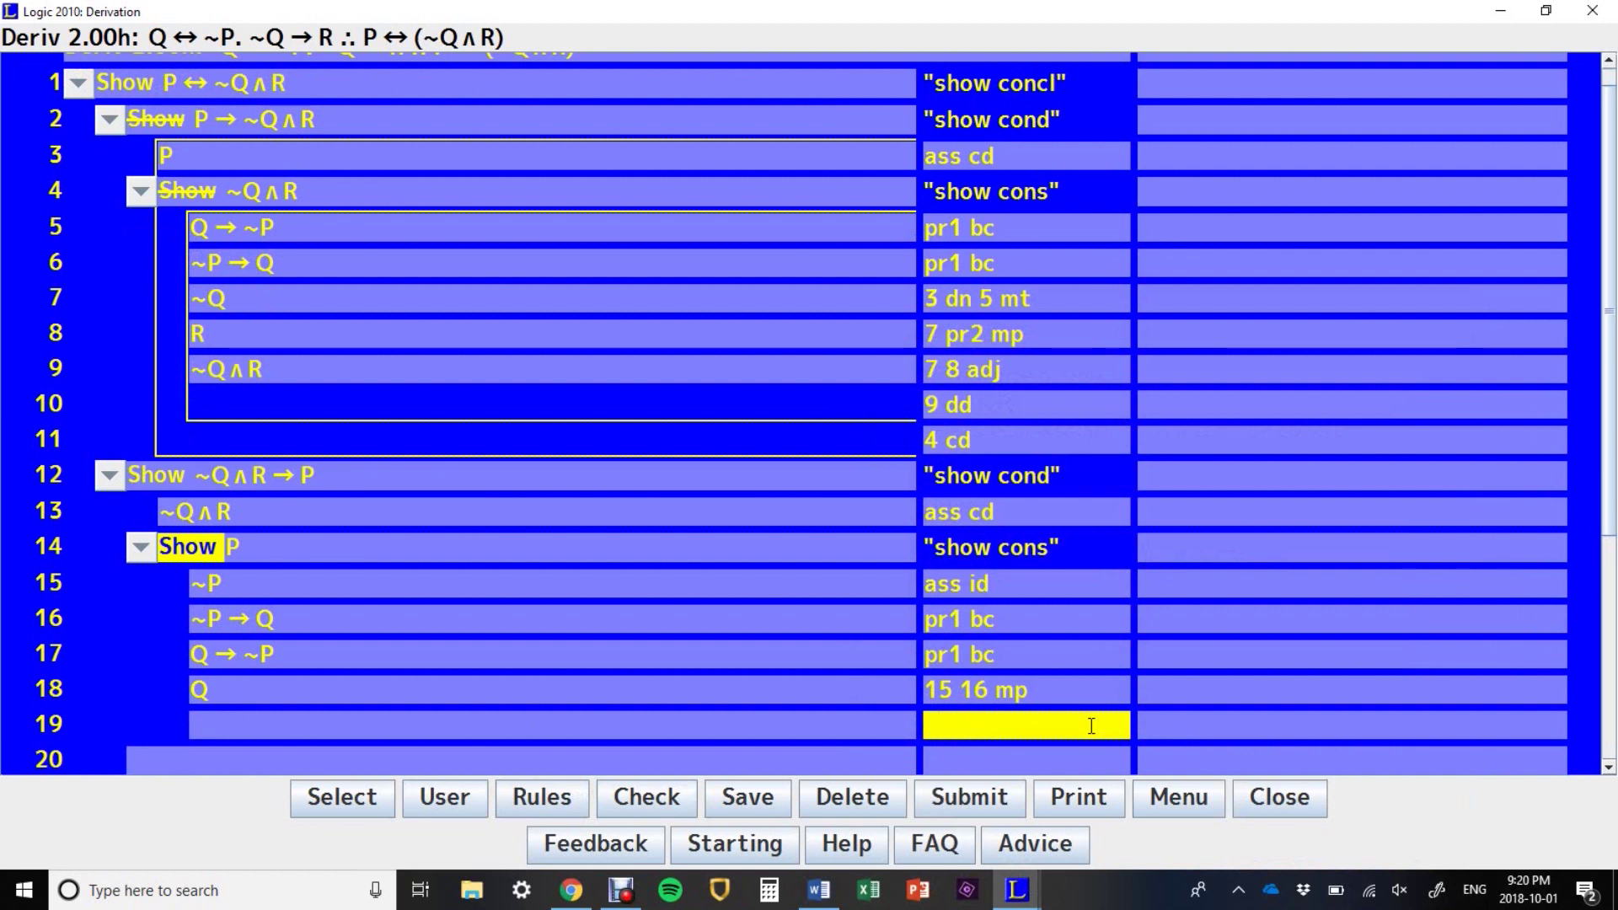
key(BackSpace)
key(BackSpace)
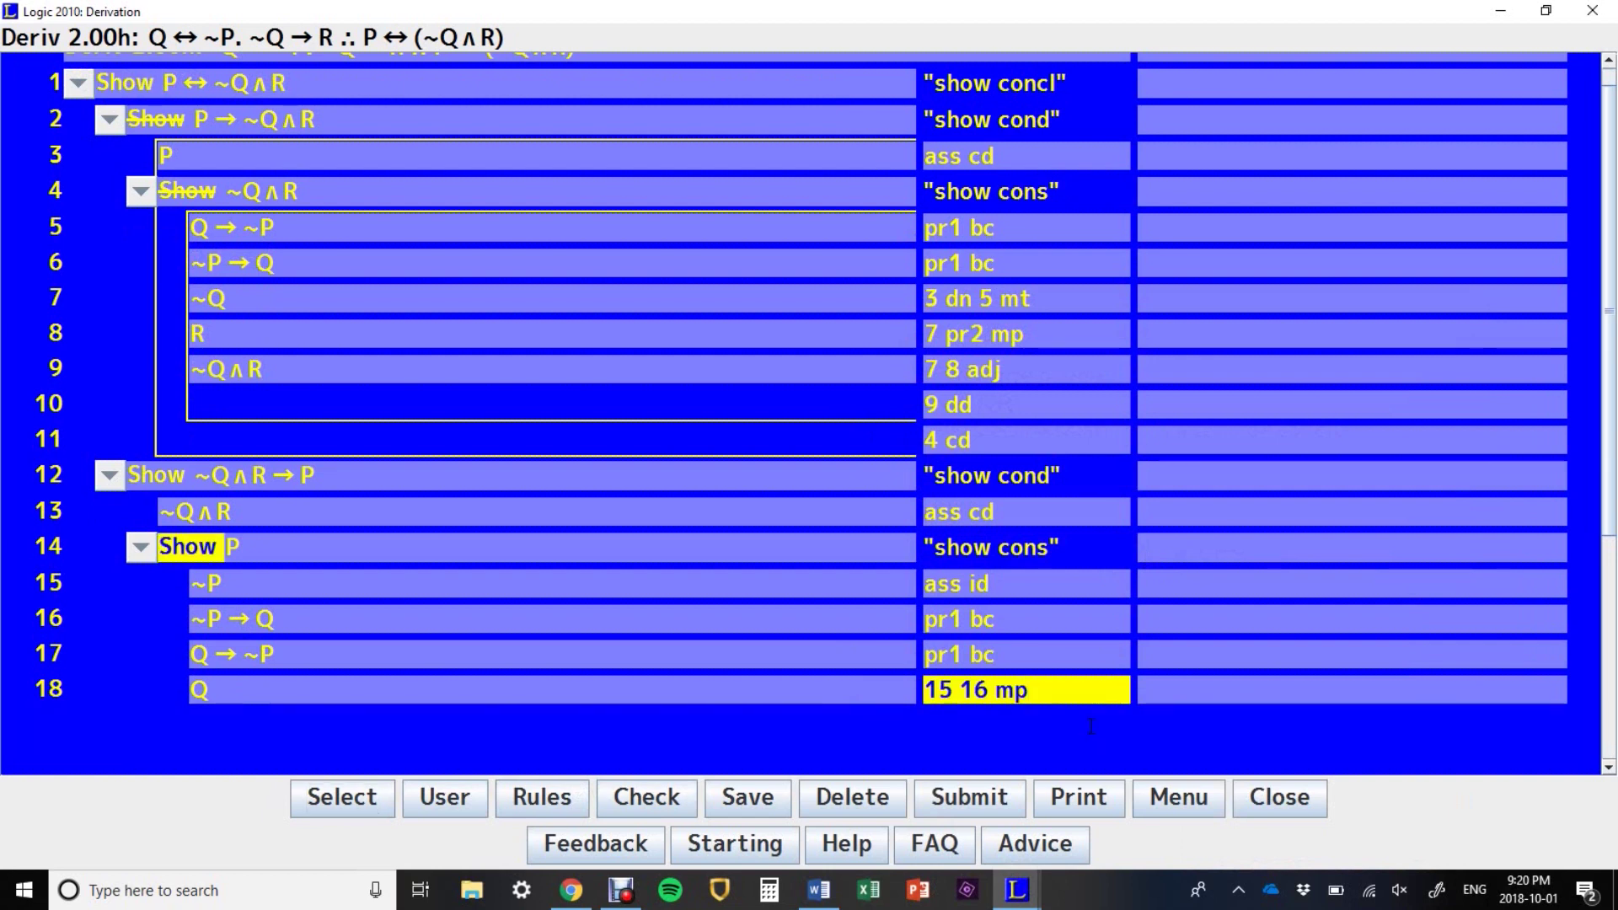
Step: Add a new line 19 and derive ~Q with the left simplification "13 sl"
key(Return)
text(13 s)
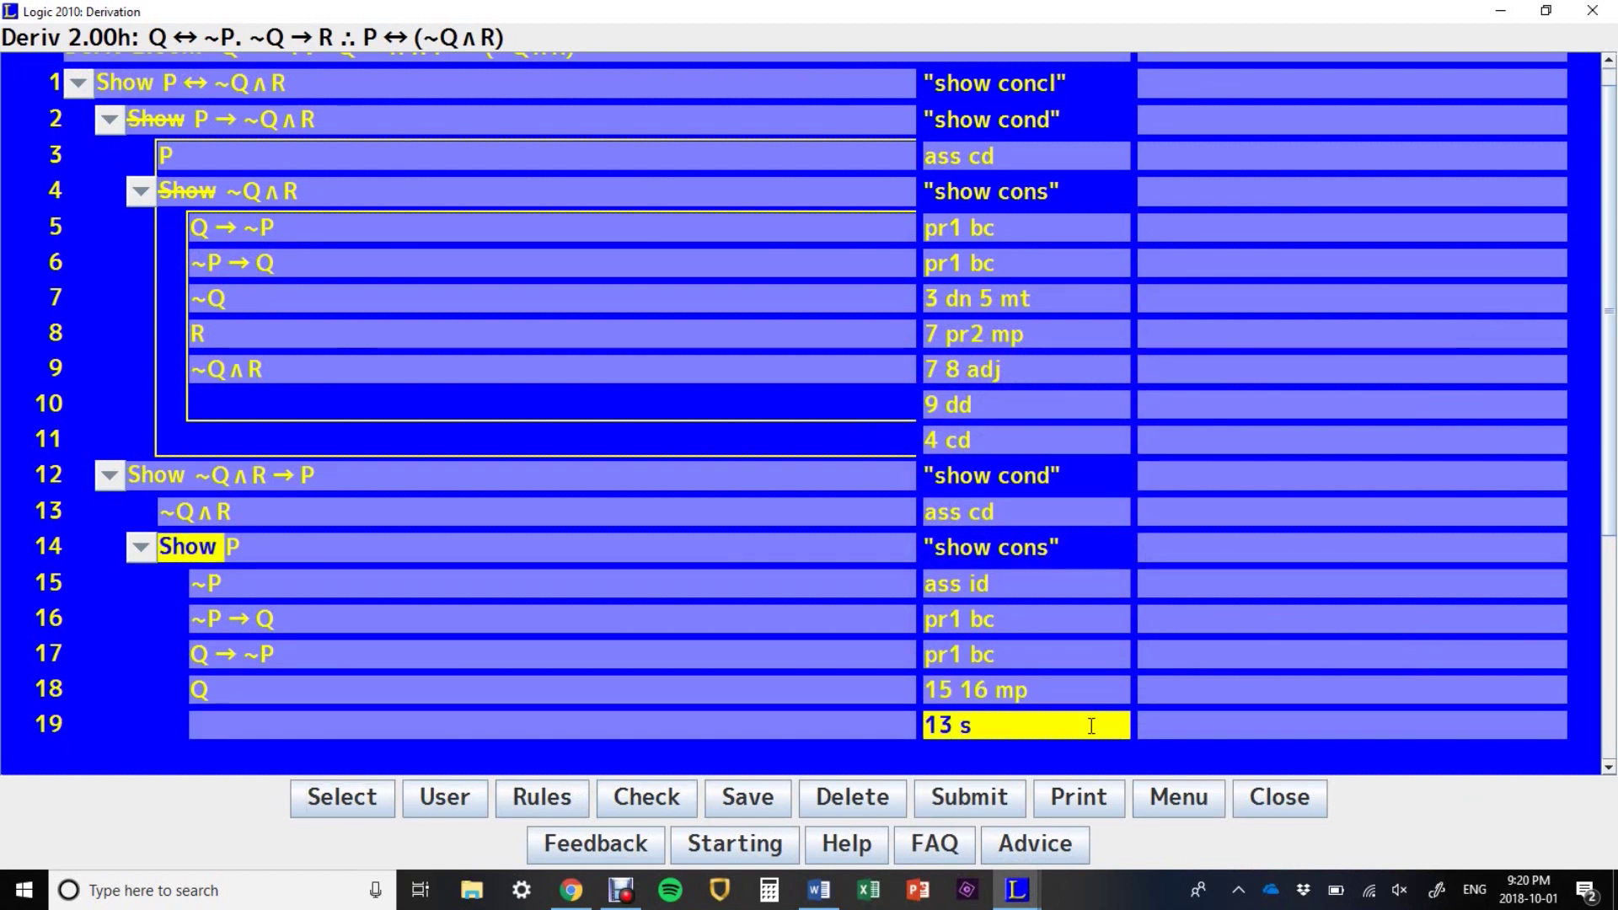
text(l)
key(Return)
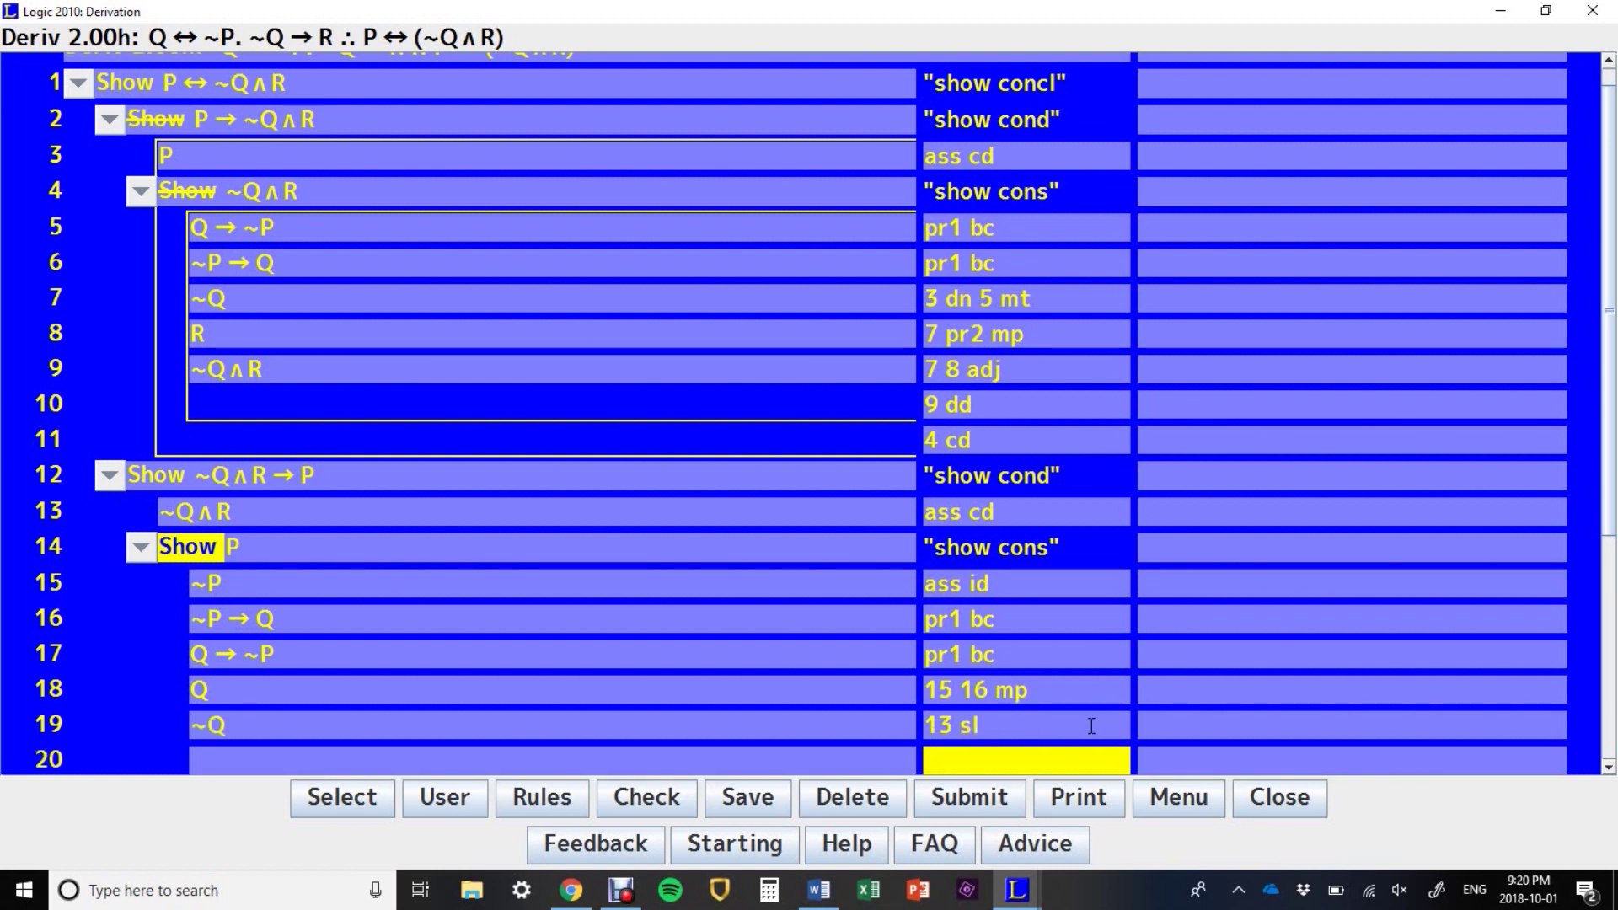
Step: Derive R on line 20 with "13 sr" and close the two open subproofs with "18 19 id" and "14 cd"
text(13 sr)
key(Return)
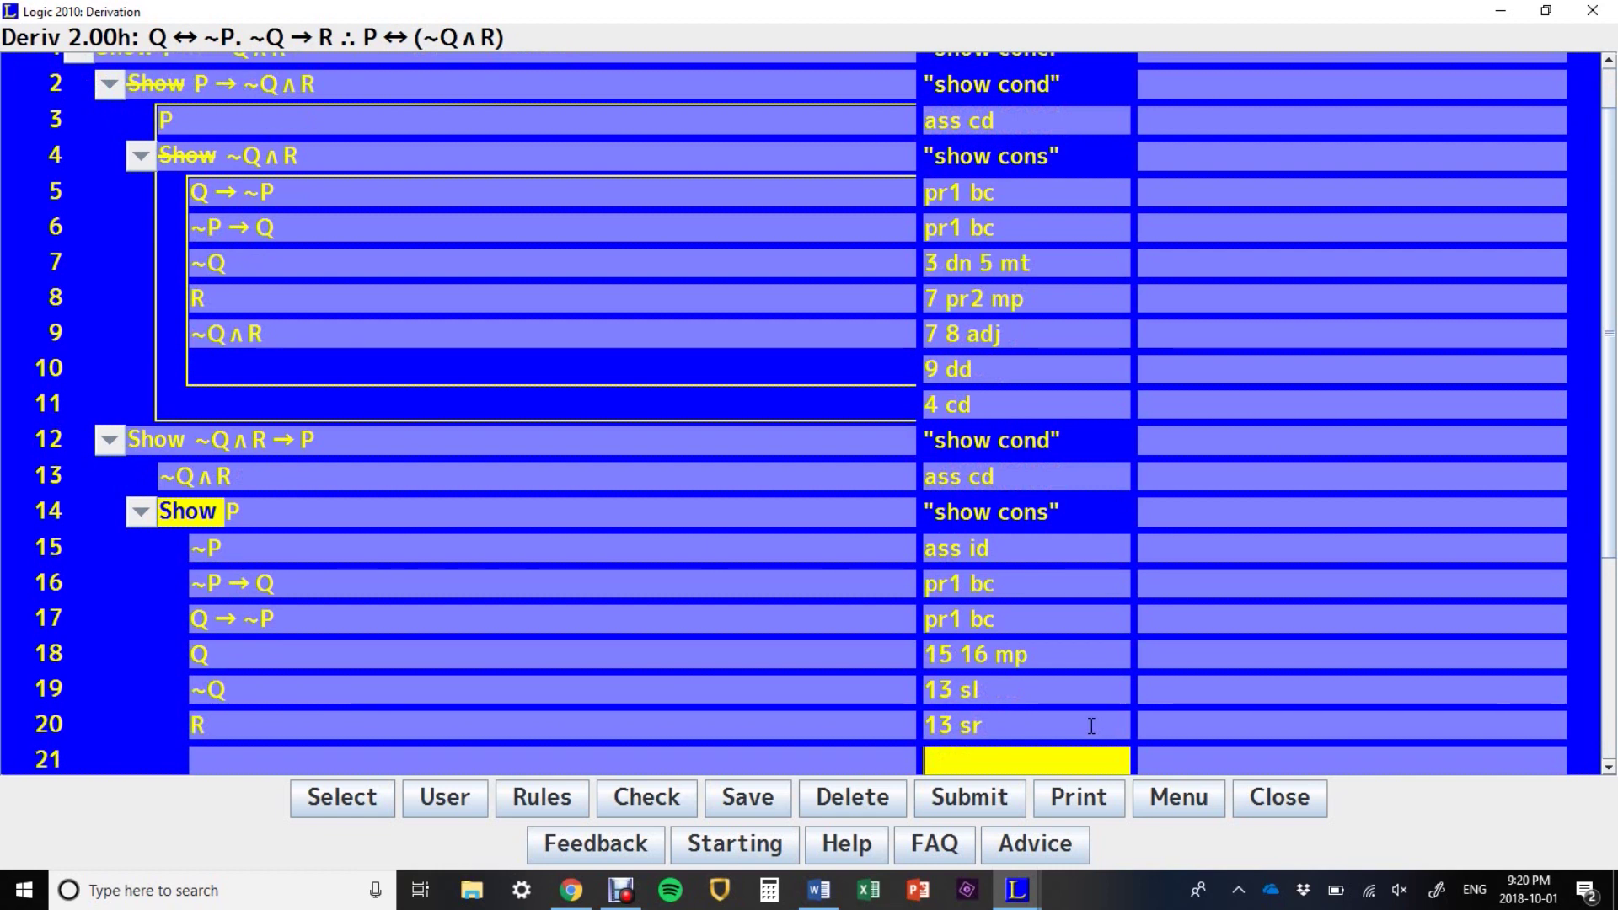
text(18 19 id)
key(Return)
text(14 cd)
key(Return)
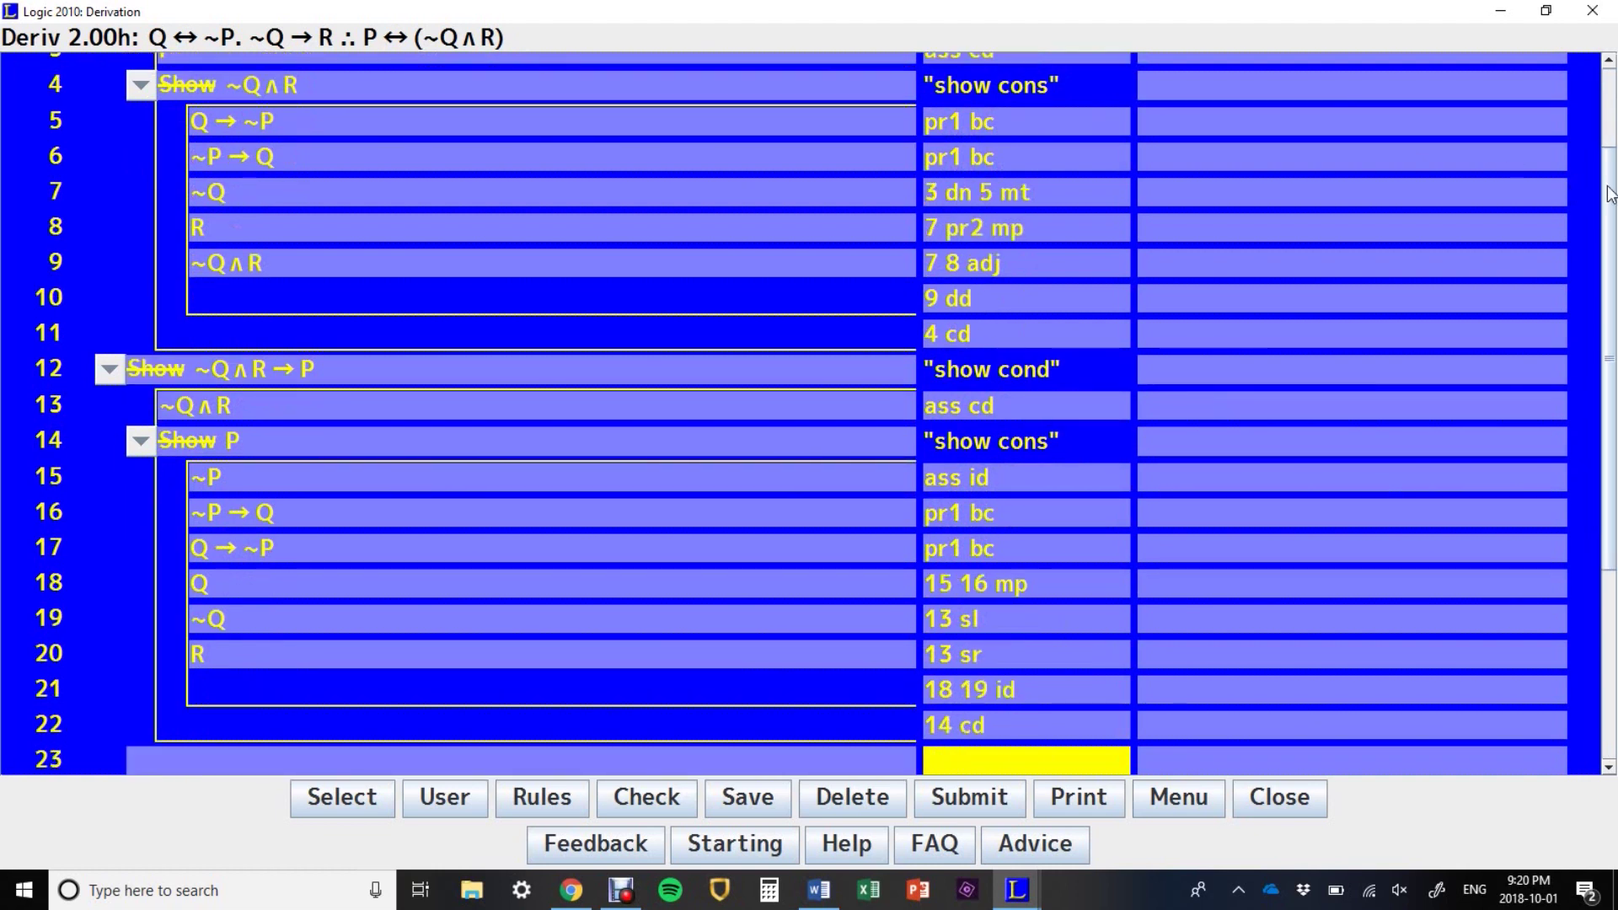
Step: Derive P ↔ ~Q∧R on line 23 with "12 2 cb" and complete the main derivation with "23 dd"
scroll(1608, 194, up, 2)
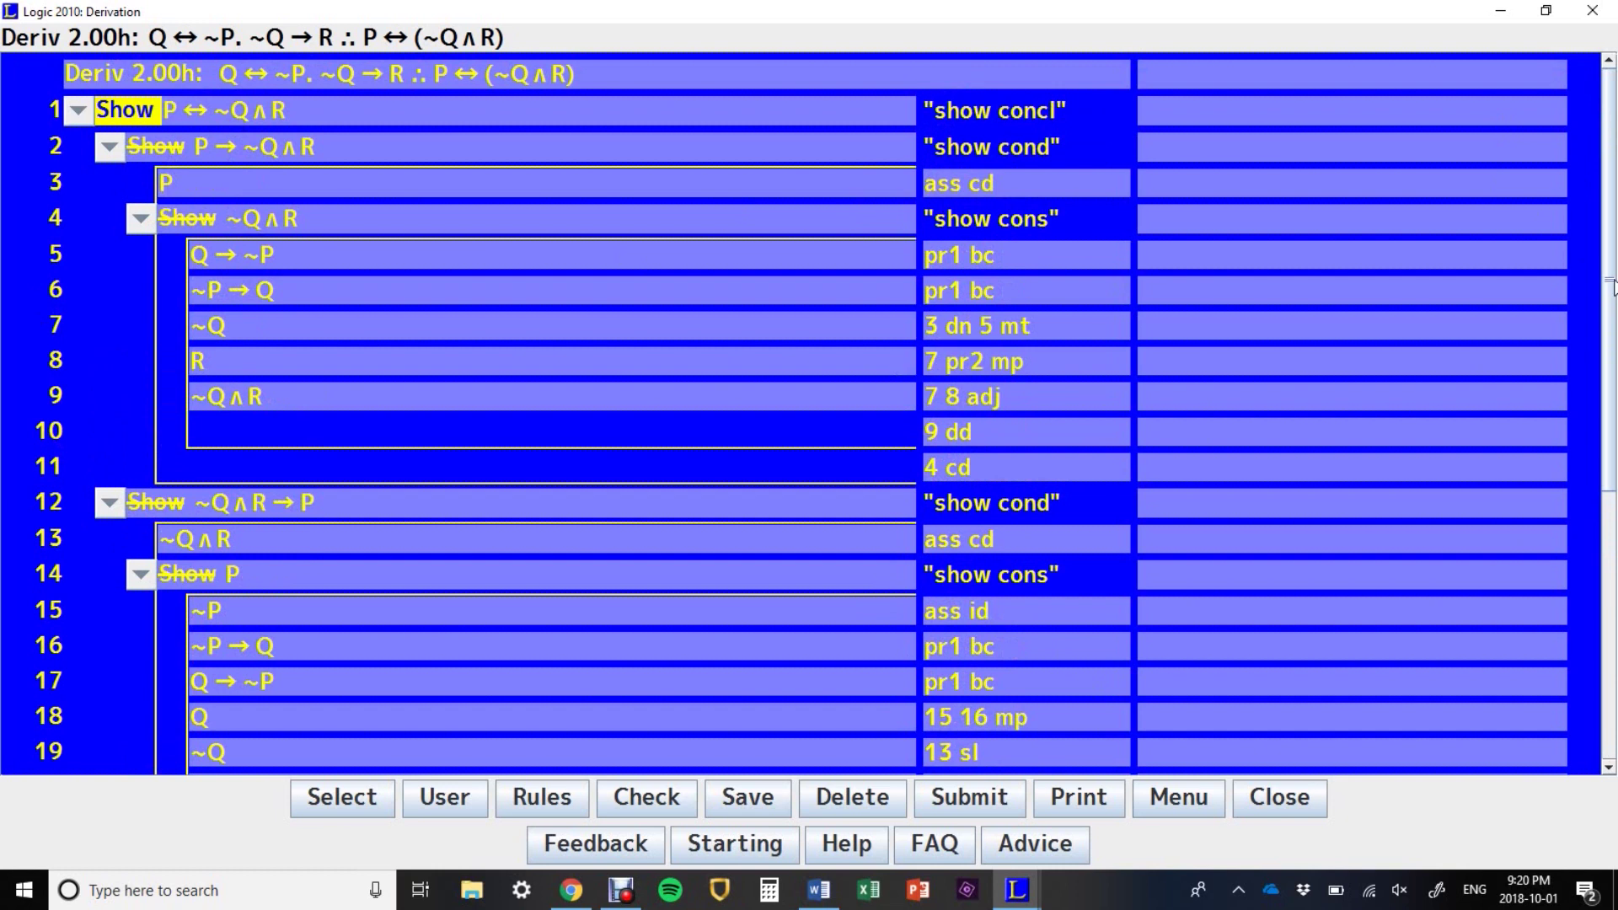
drag(1613, 287, 1613, 542)
text(12)
key(BackSpace)
key(BackSpace)
text(12 2)
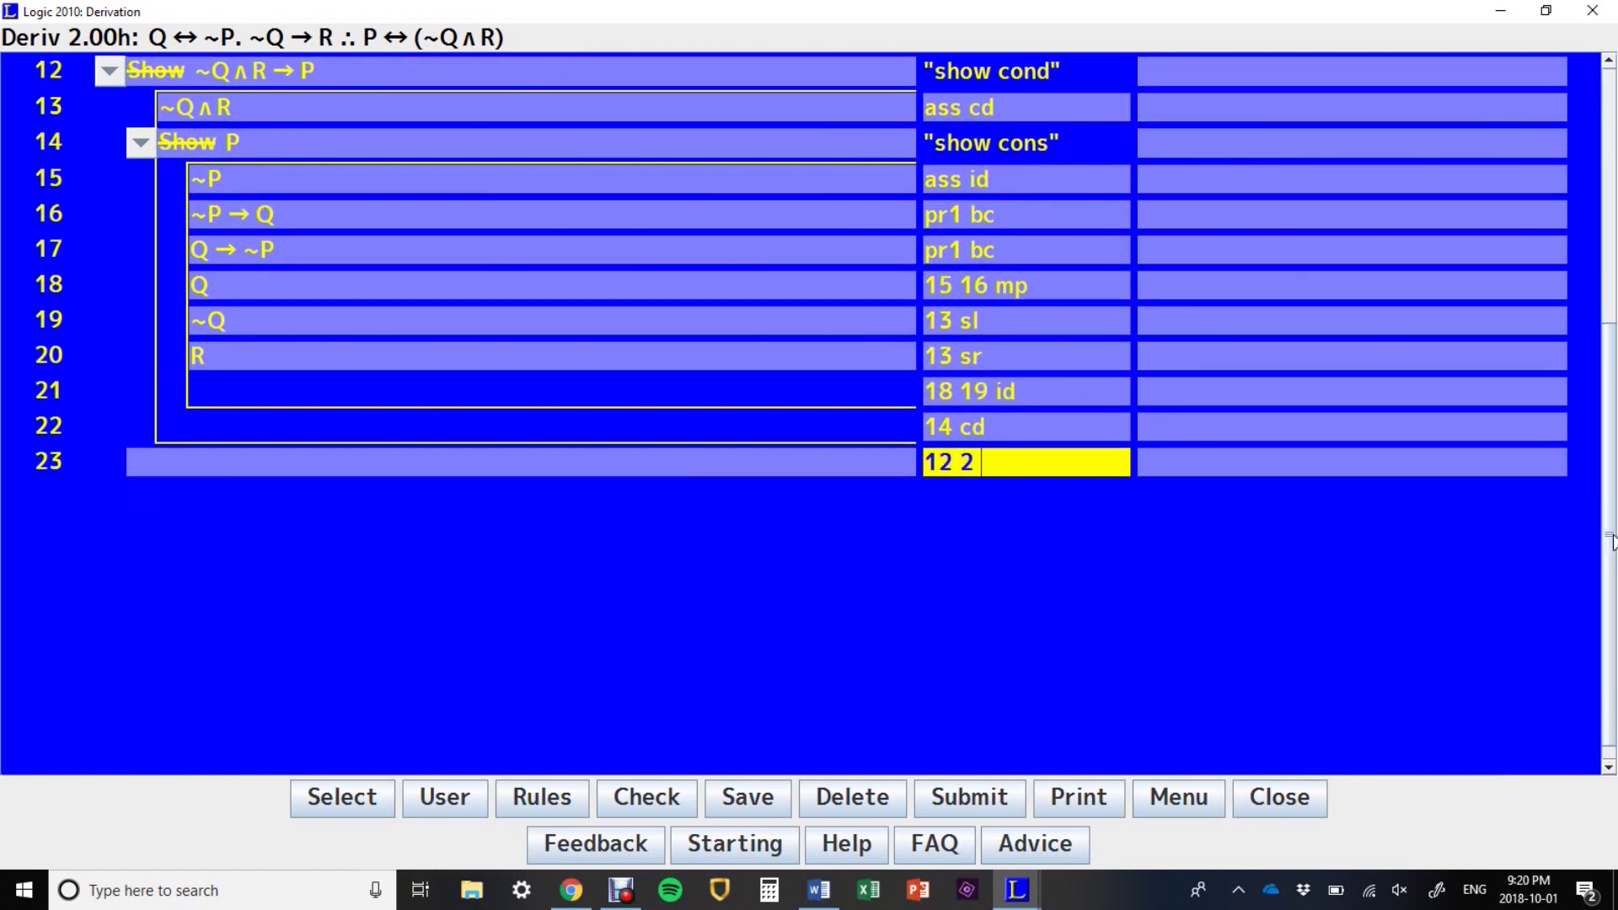
text( cb)
key(Return)
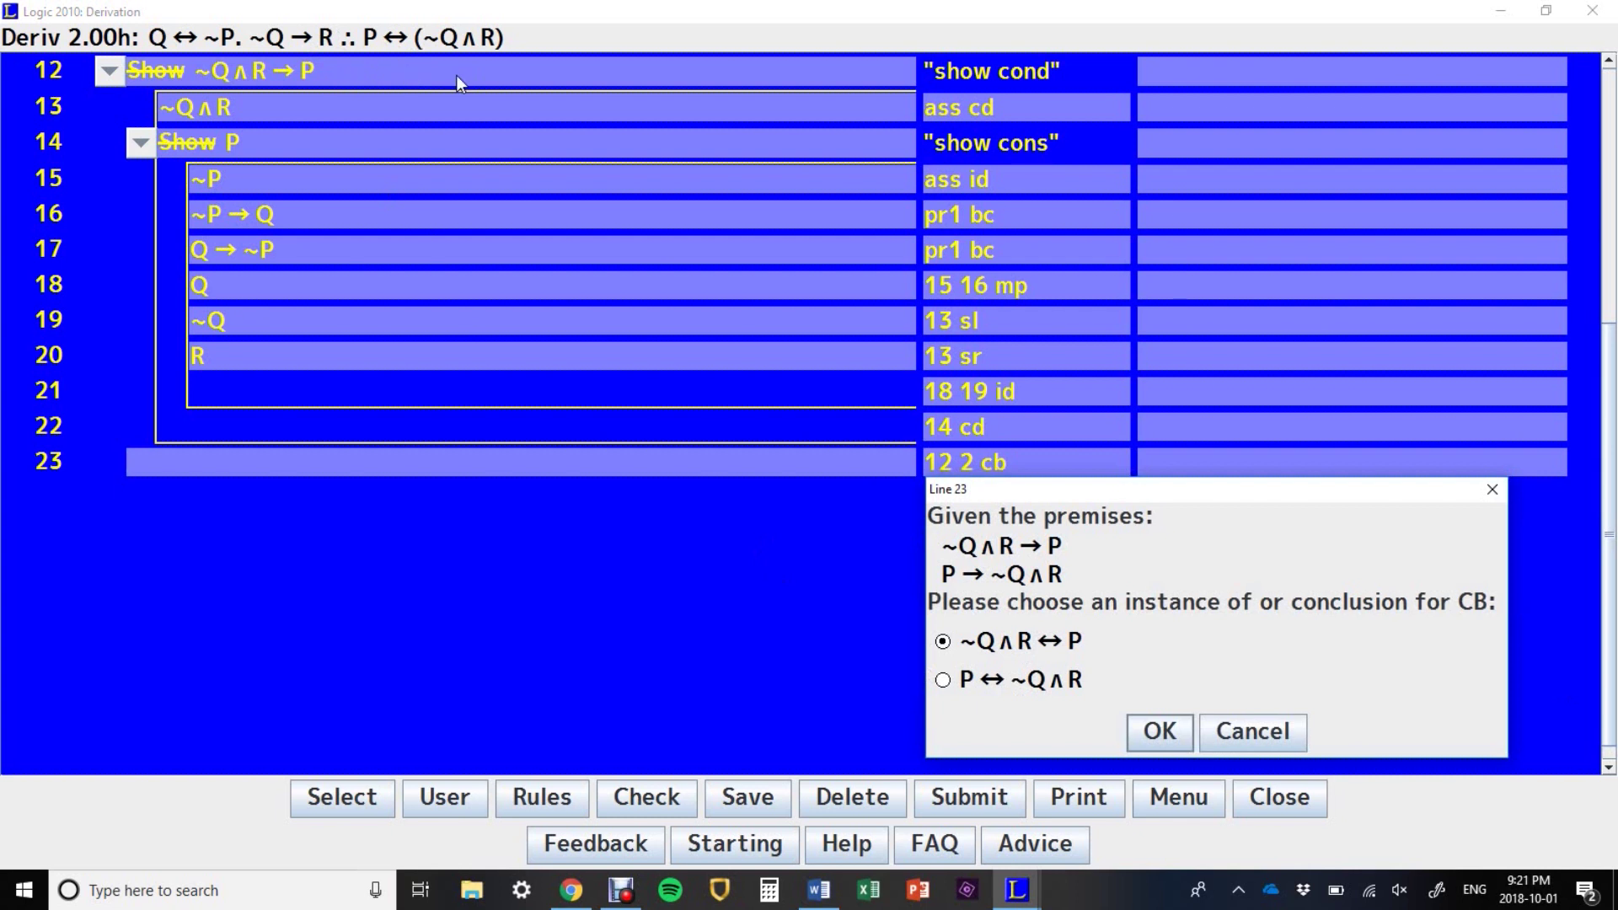
click(944, 681)
click(1145, 732)
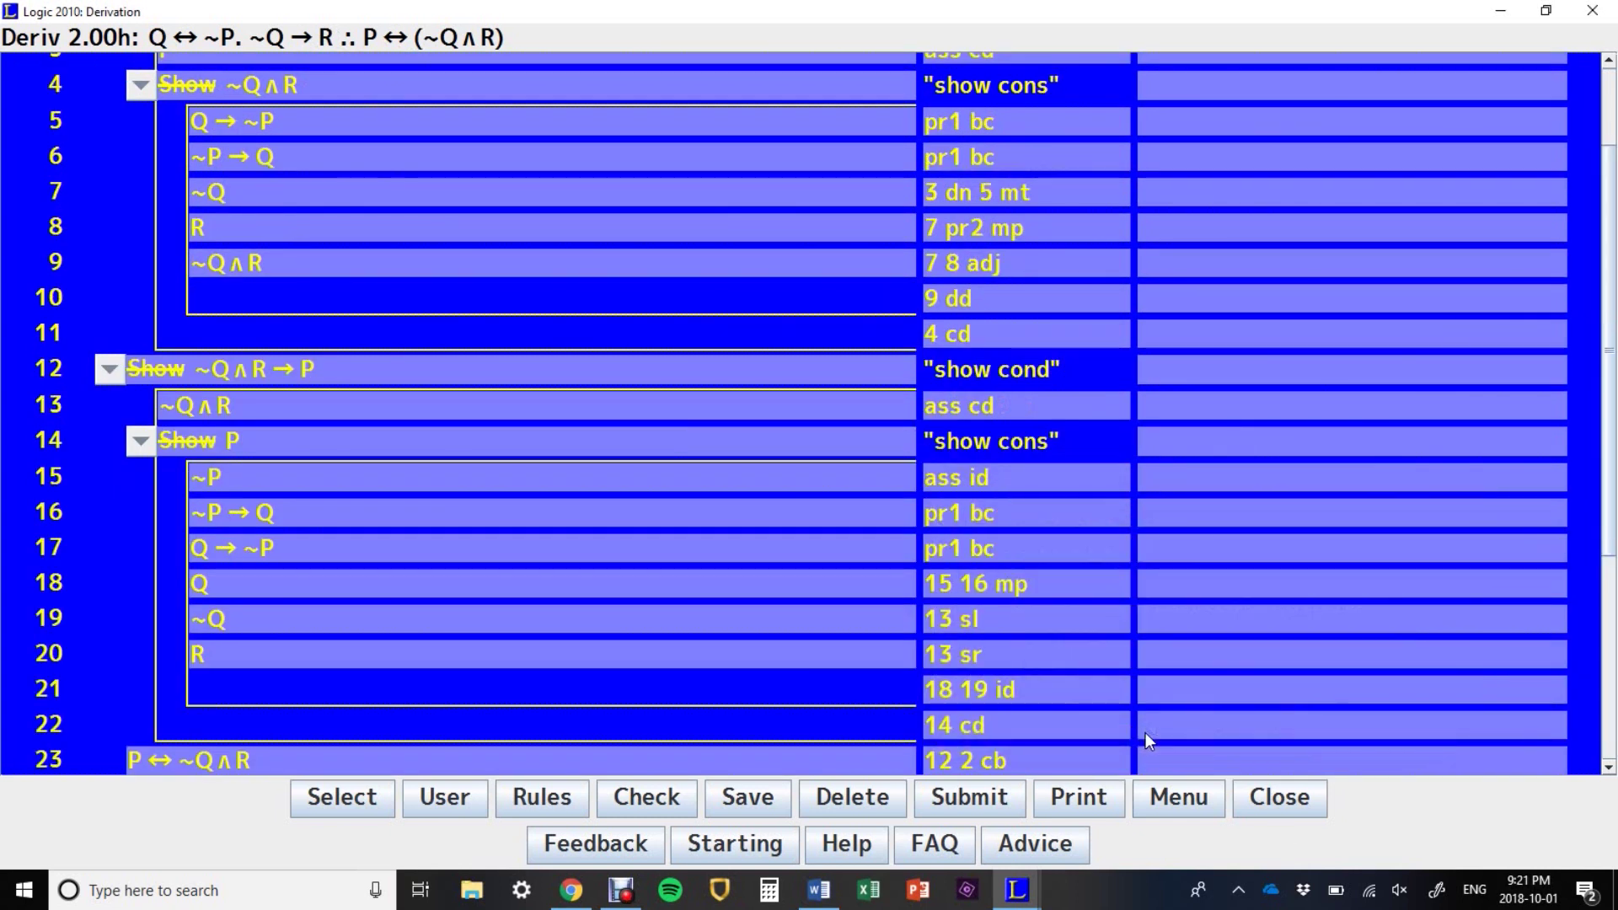
text(23 dd)
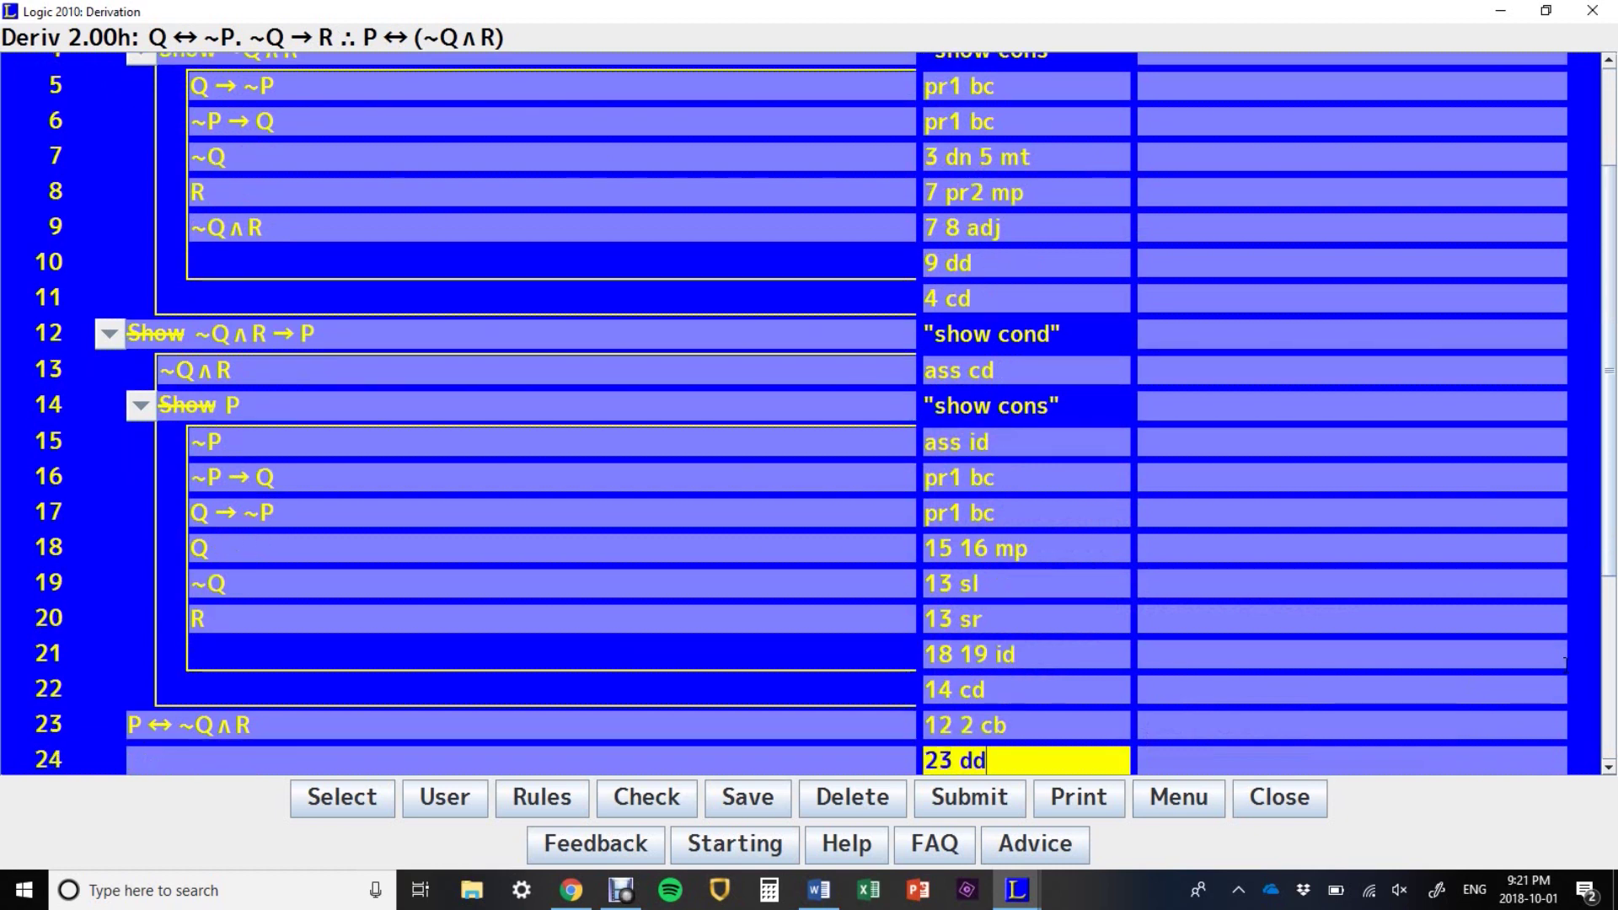
key(Return)
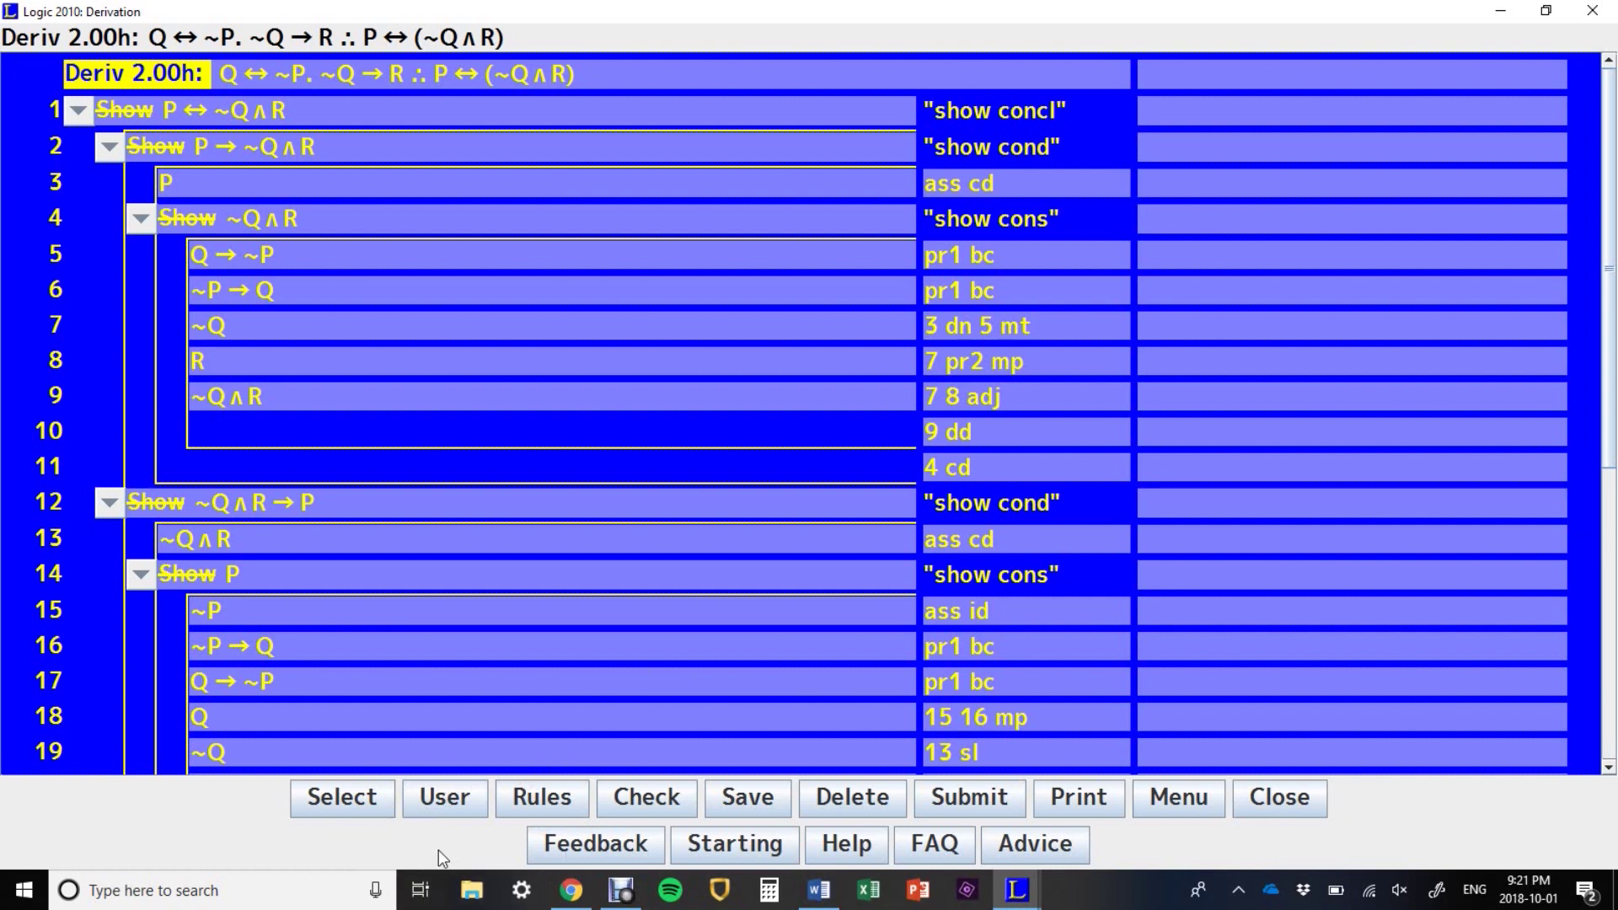
Step: Save the current problem and create the user problem "P. ∴ P v (~Q → X)"
click(458, 801)
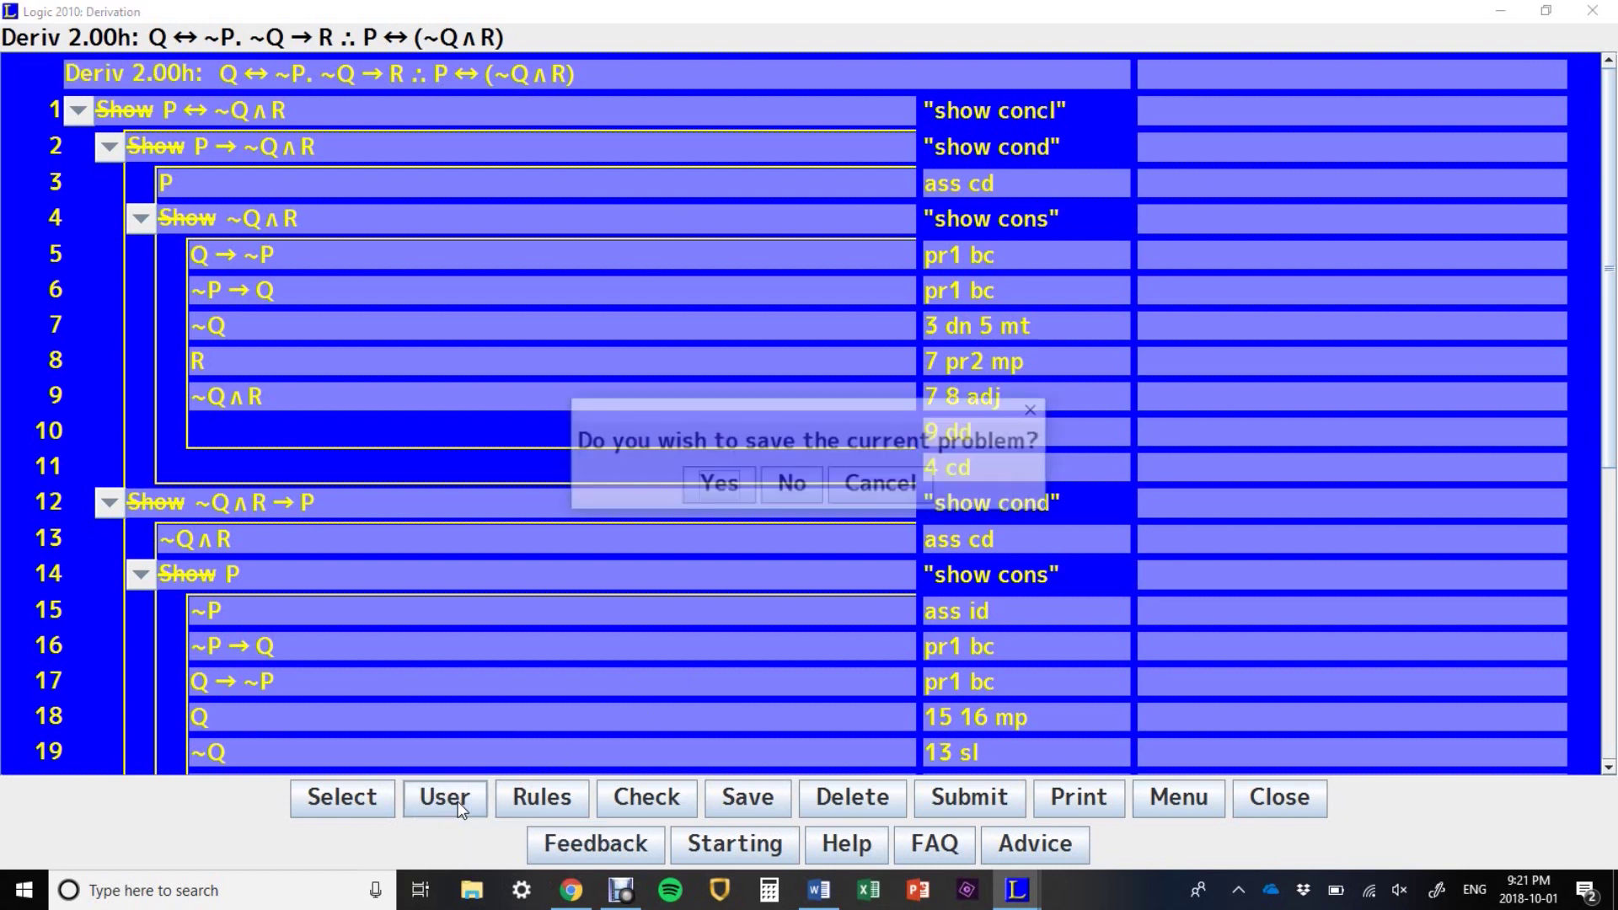
click(717, 486)
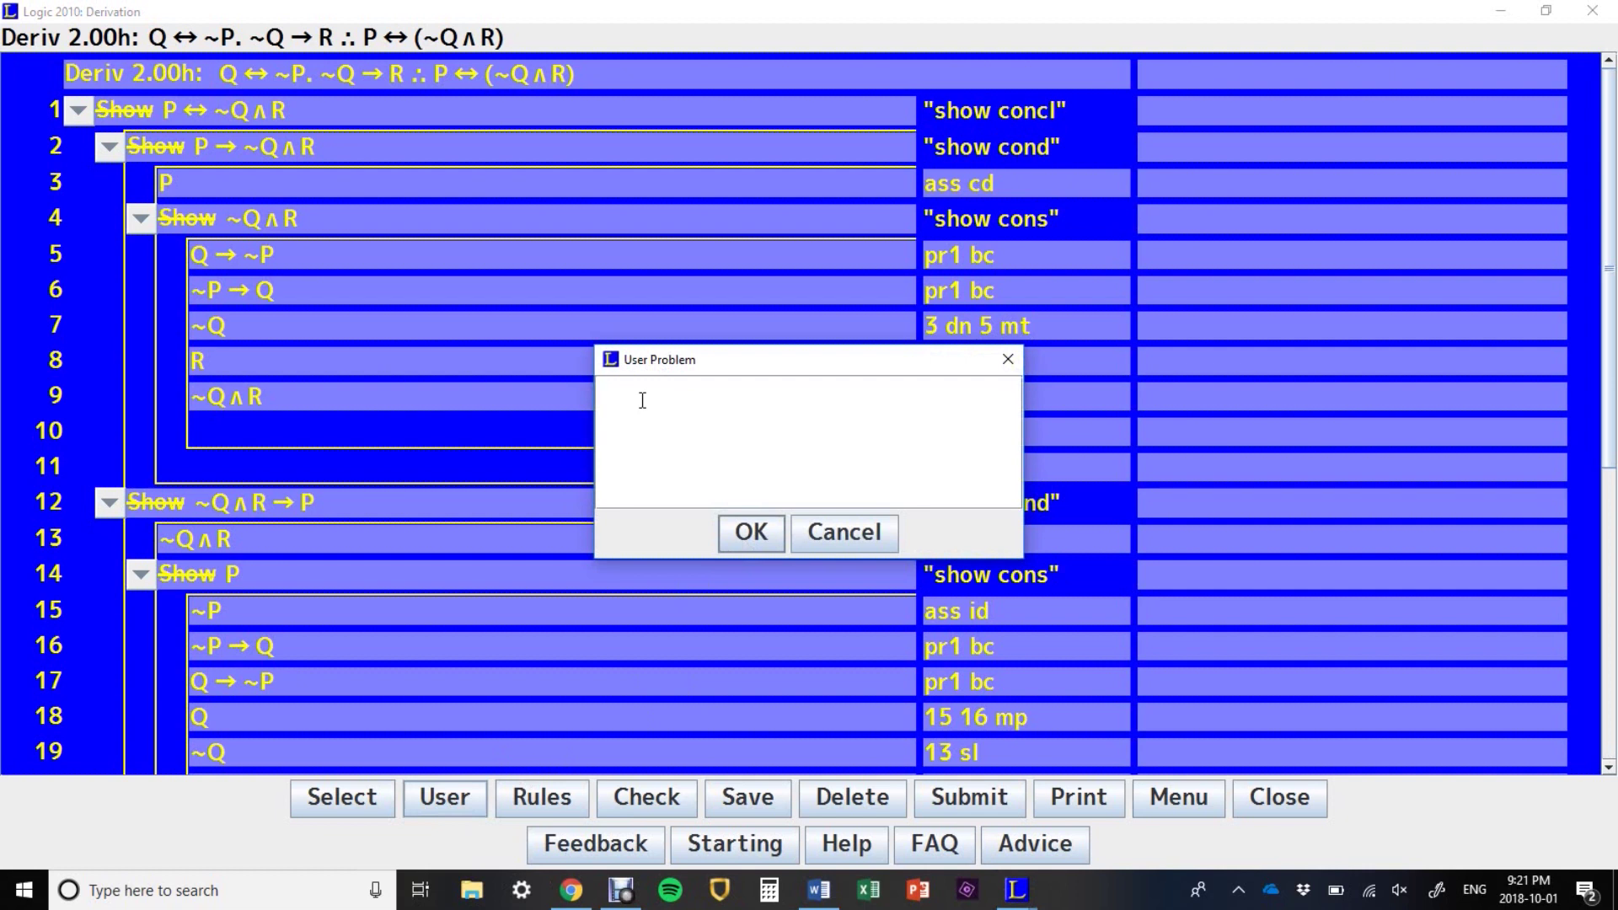
text(P. ∴P v (~Q →X))
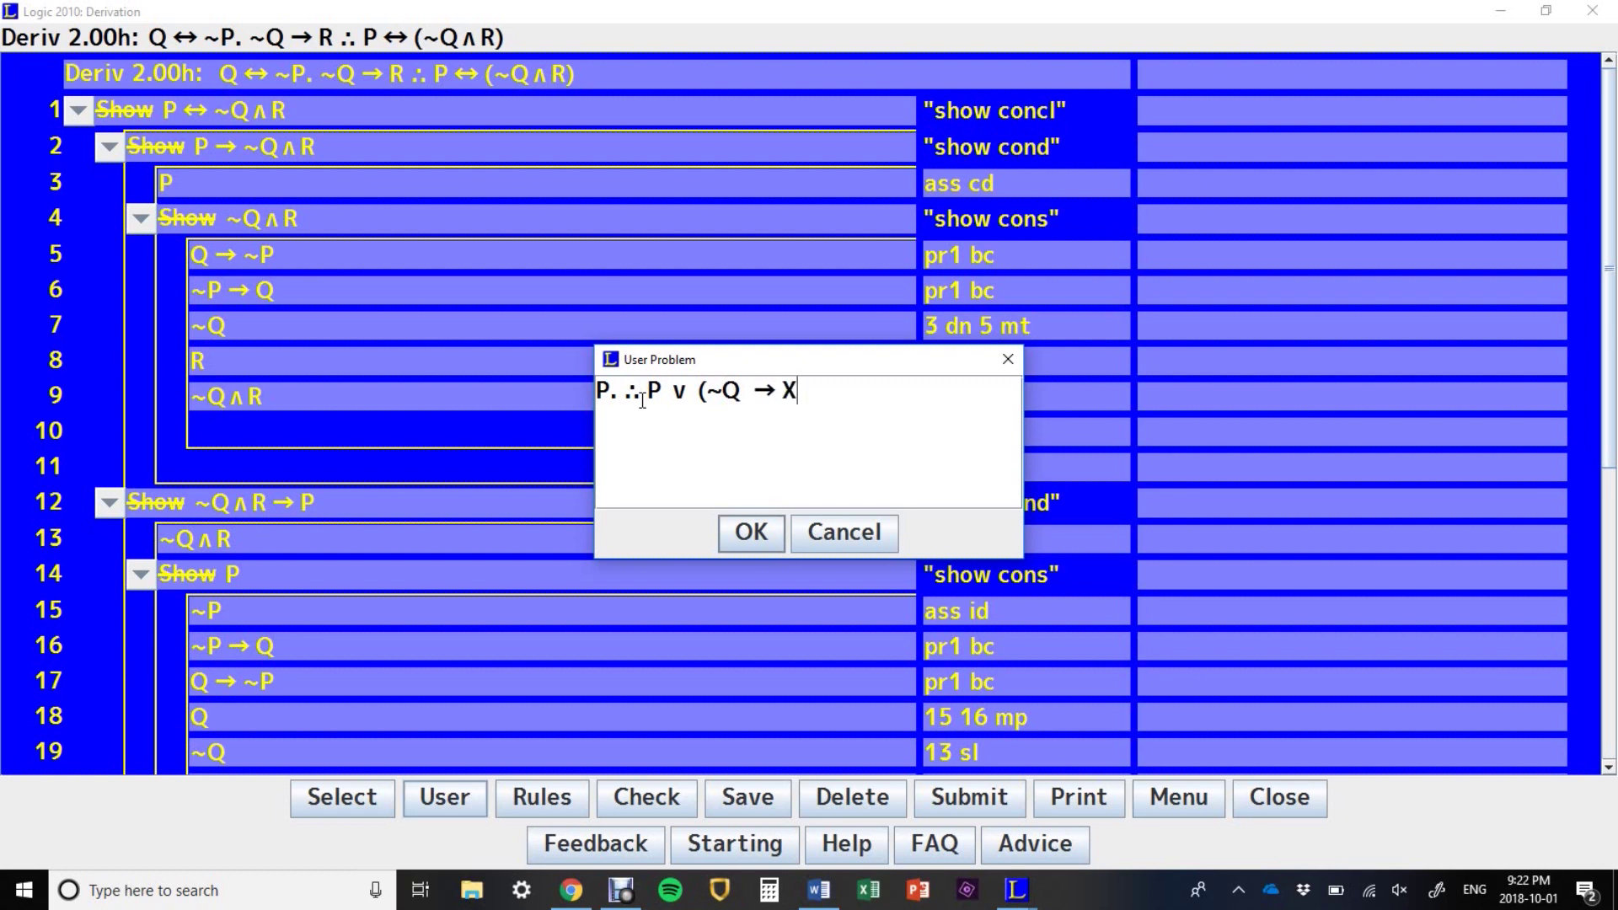
click(743, 538)
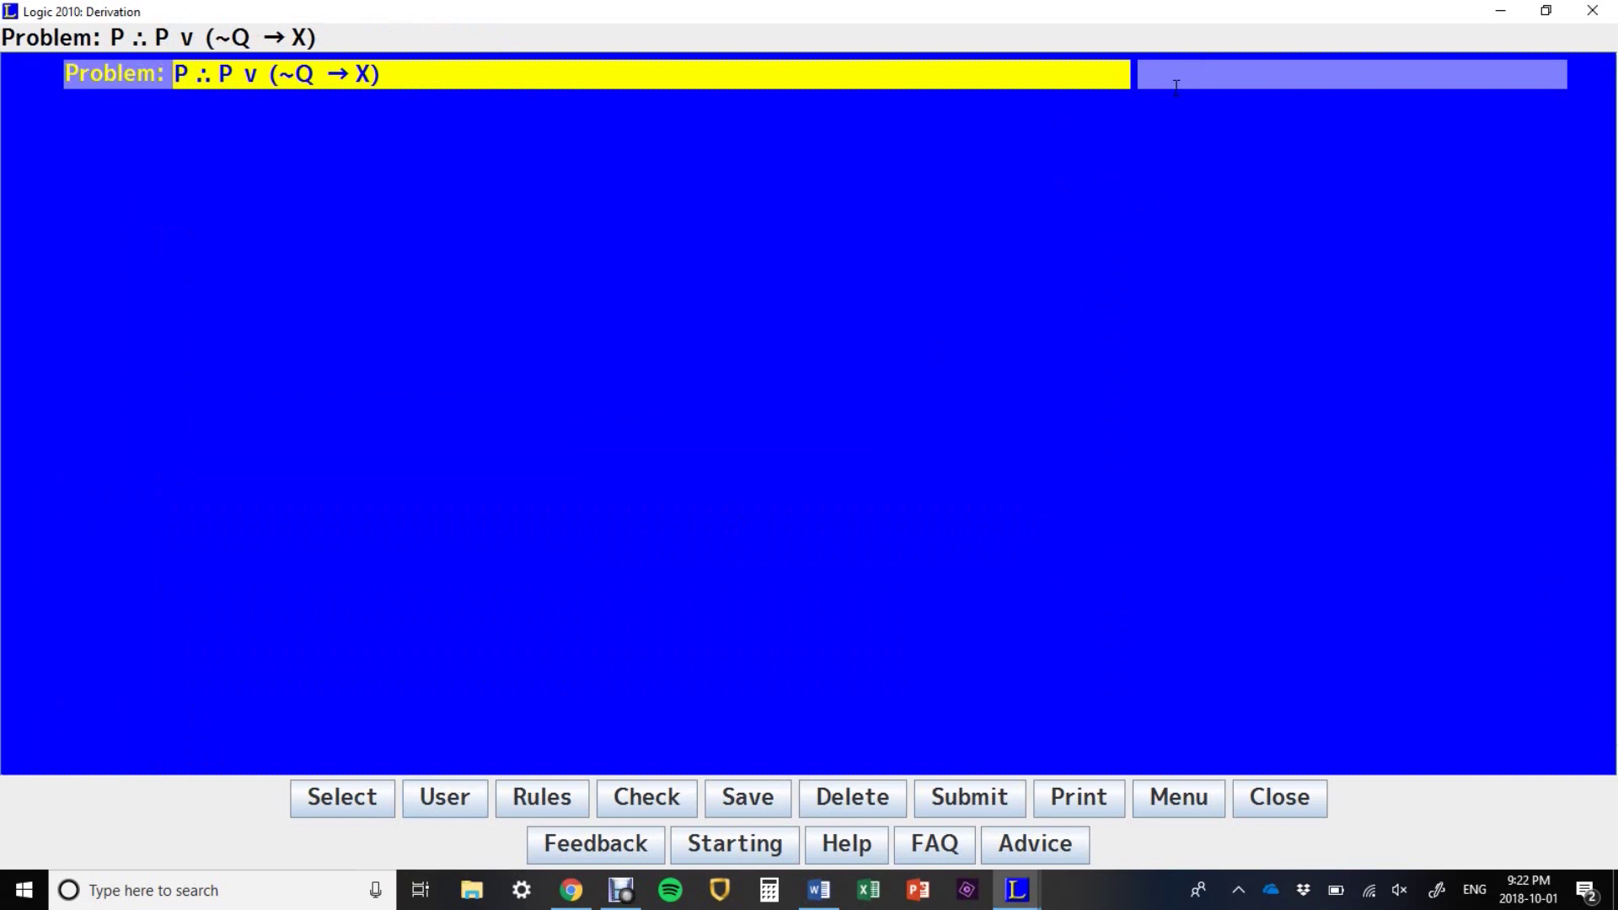
Step: Start the derivation on line 1 by showing the conclusion with "show concl"
click(1043, 112)
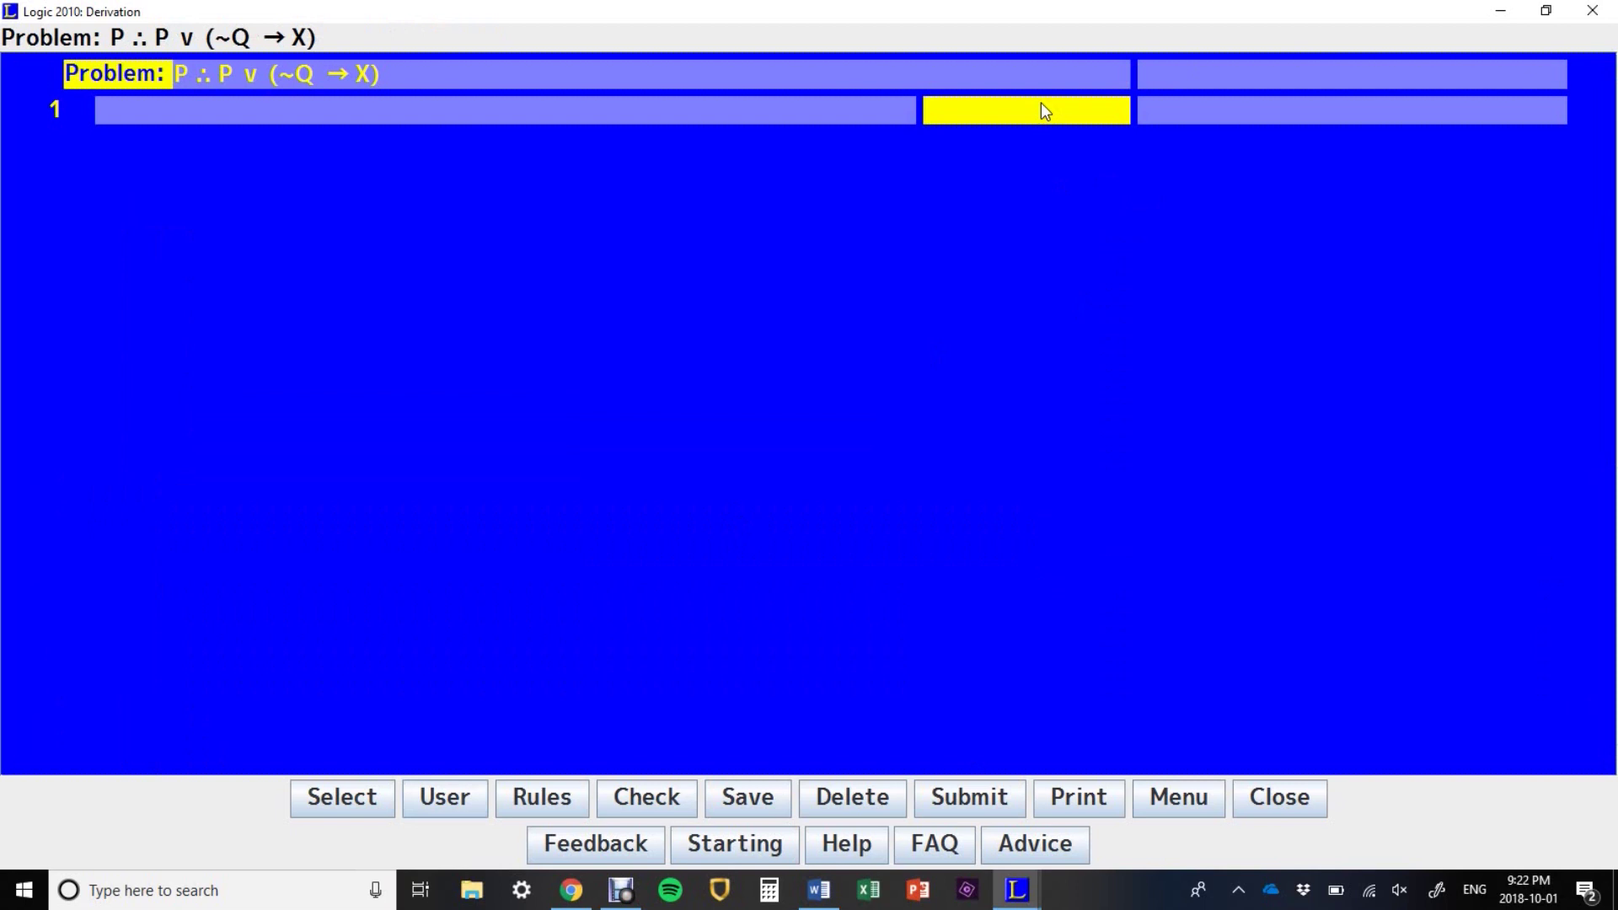
text(show cond)
key(Return)
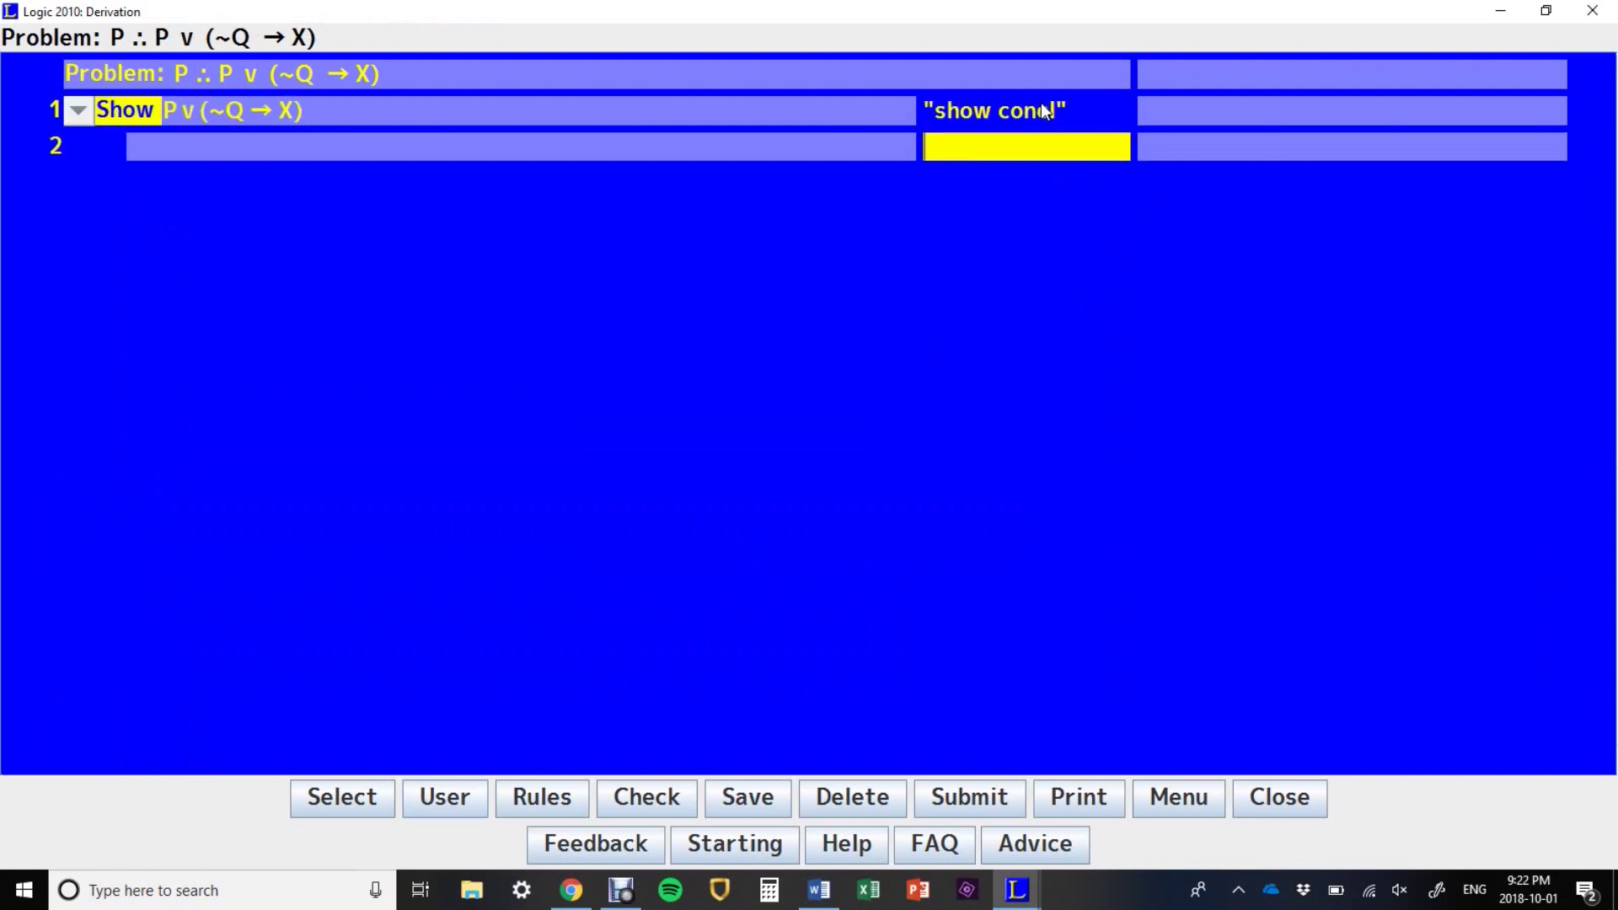
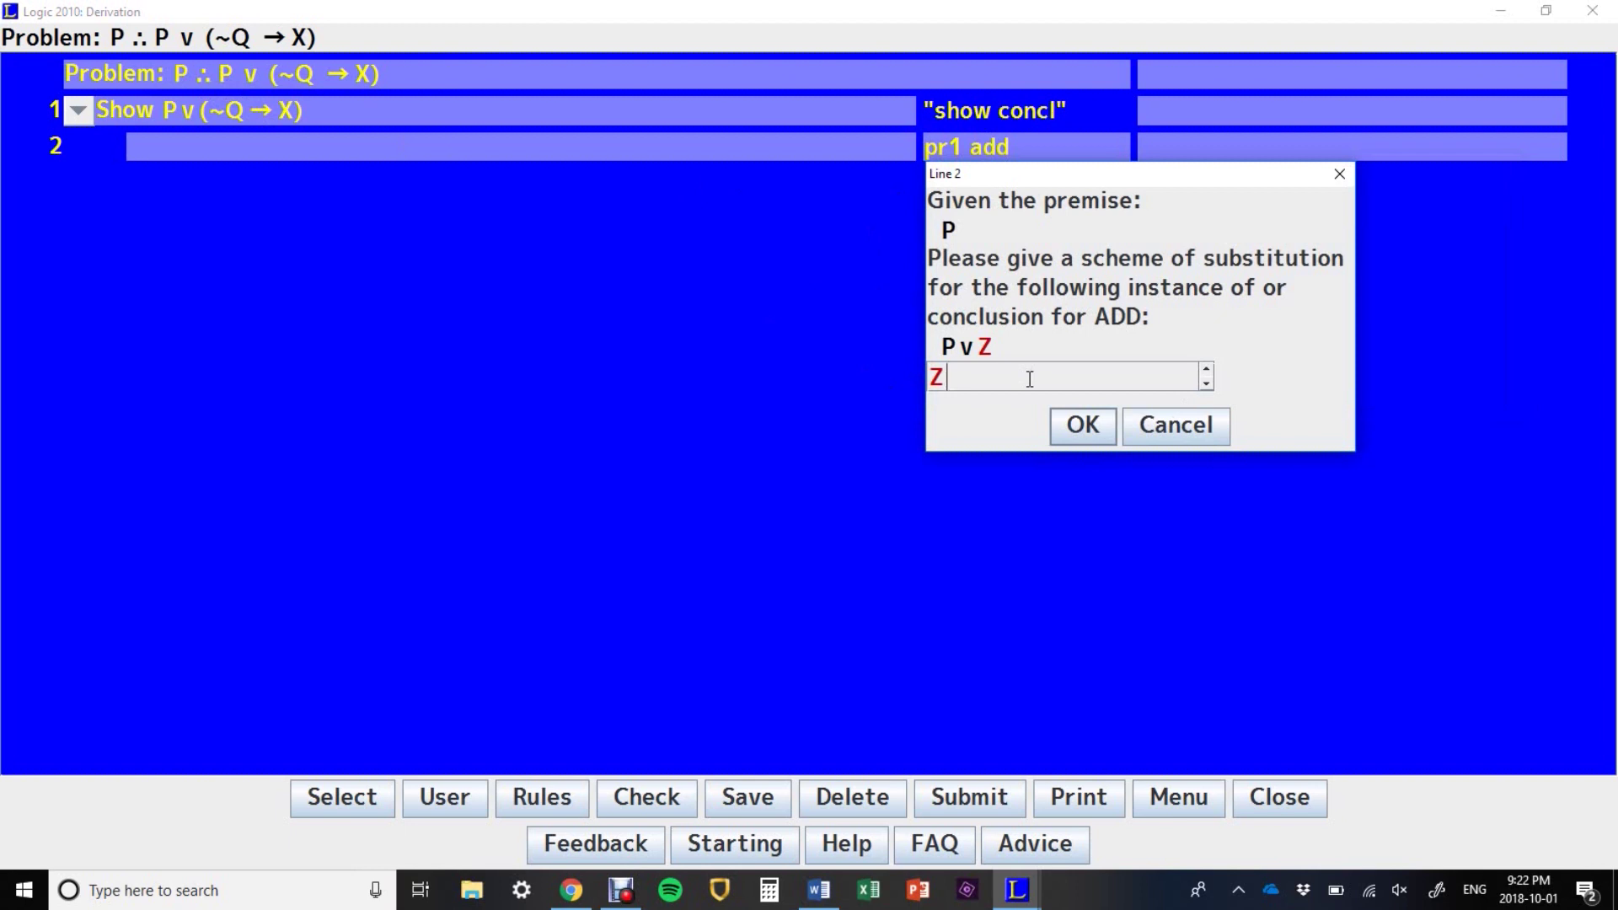
Step: Substitute ~Q → X for Z in the P v Z addition on line 2, using the symbol palette
click(1030, 378)
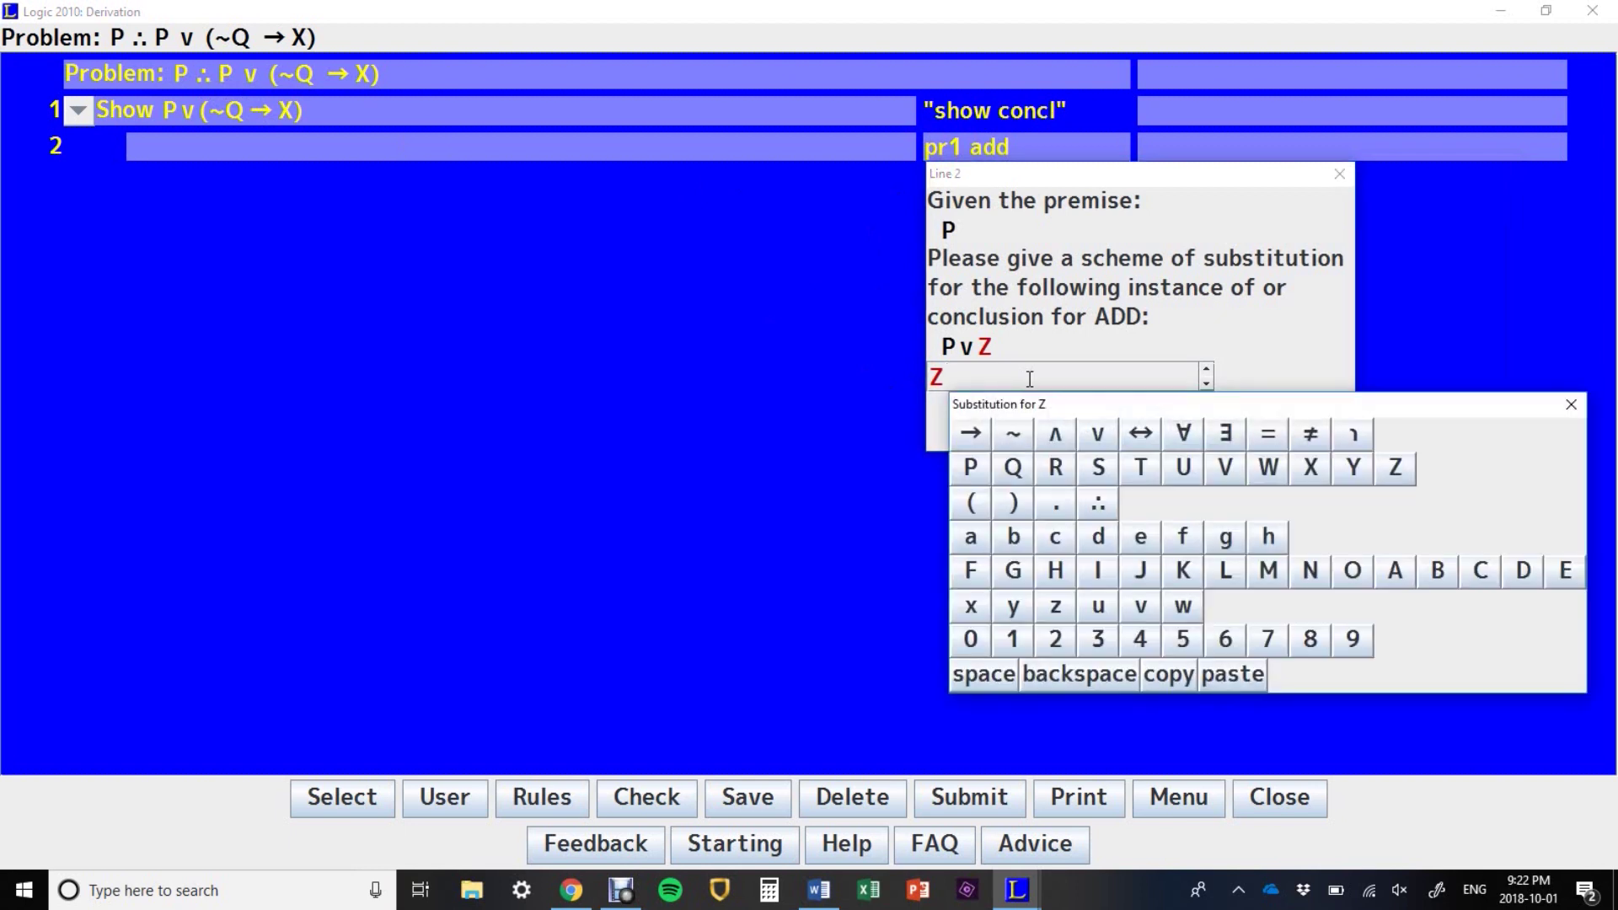
click(1011, 440)
click(1010, 455)
click(978, 438)
click(1297, 473)
click(1571, 405)
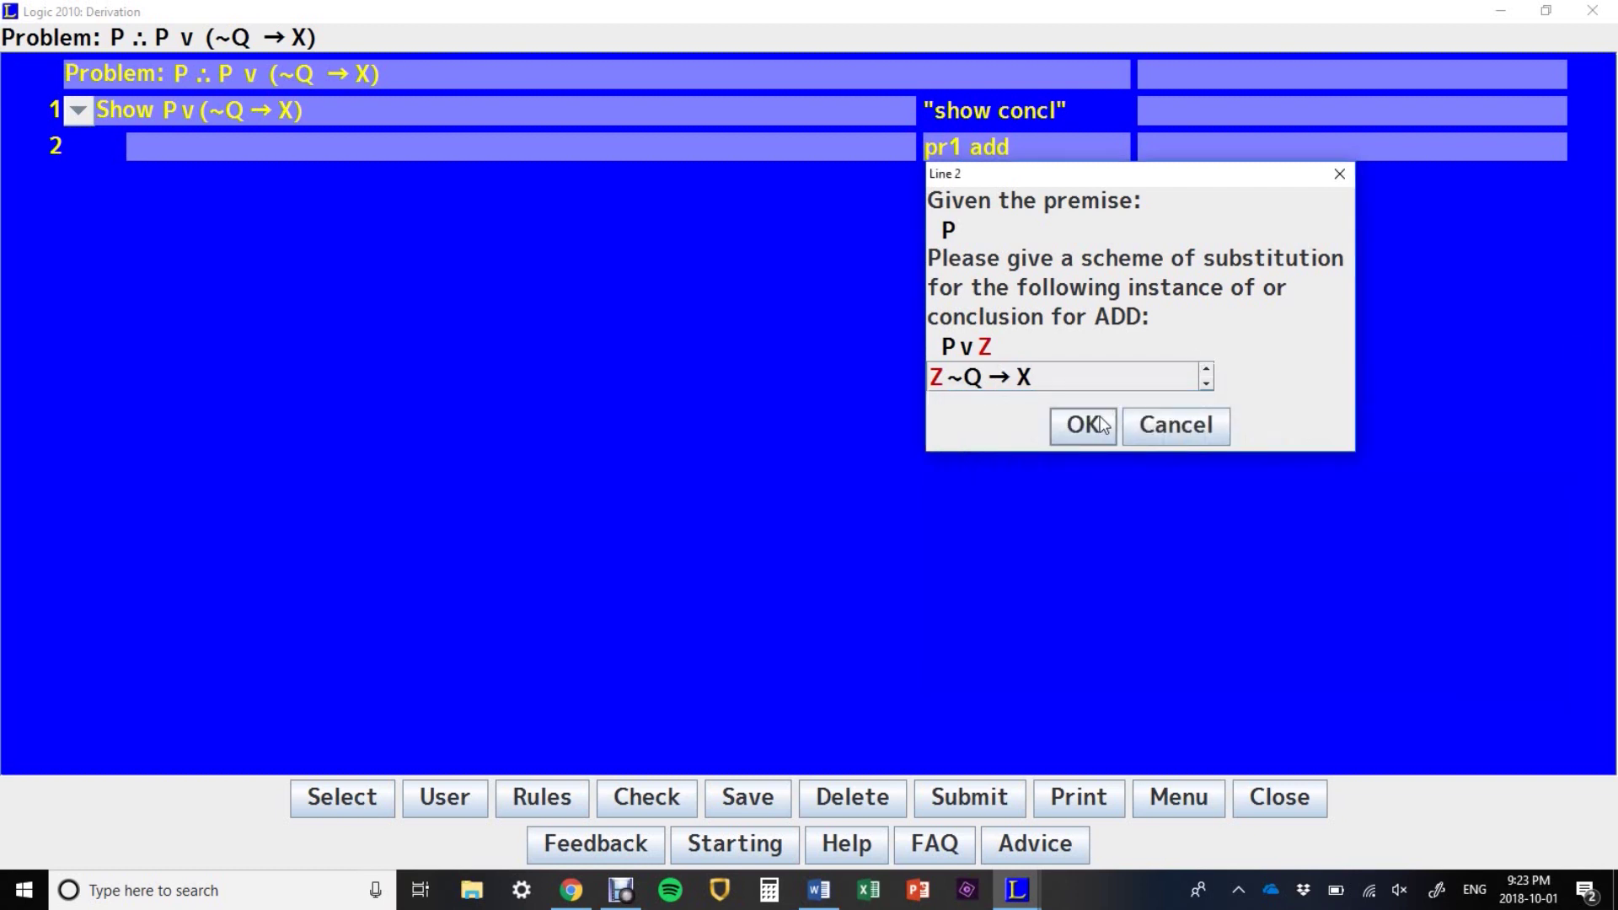
click(1094, 423)
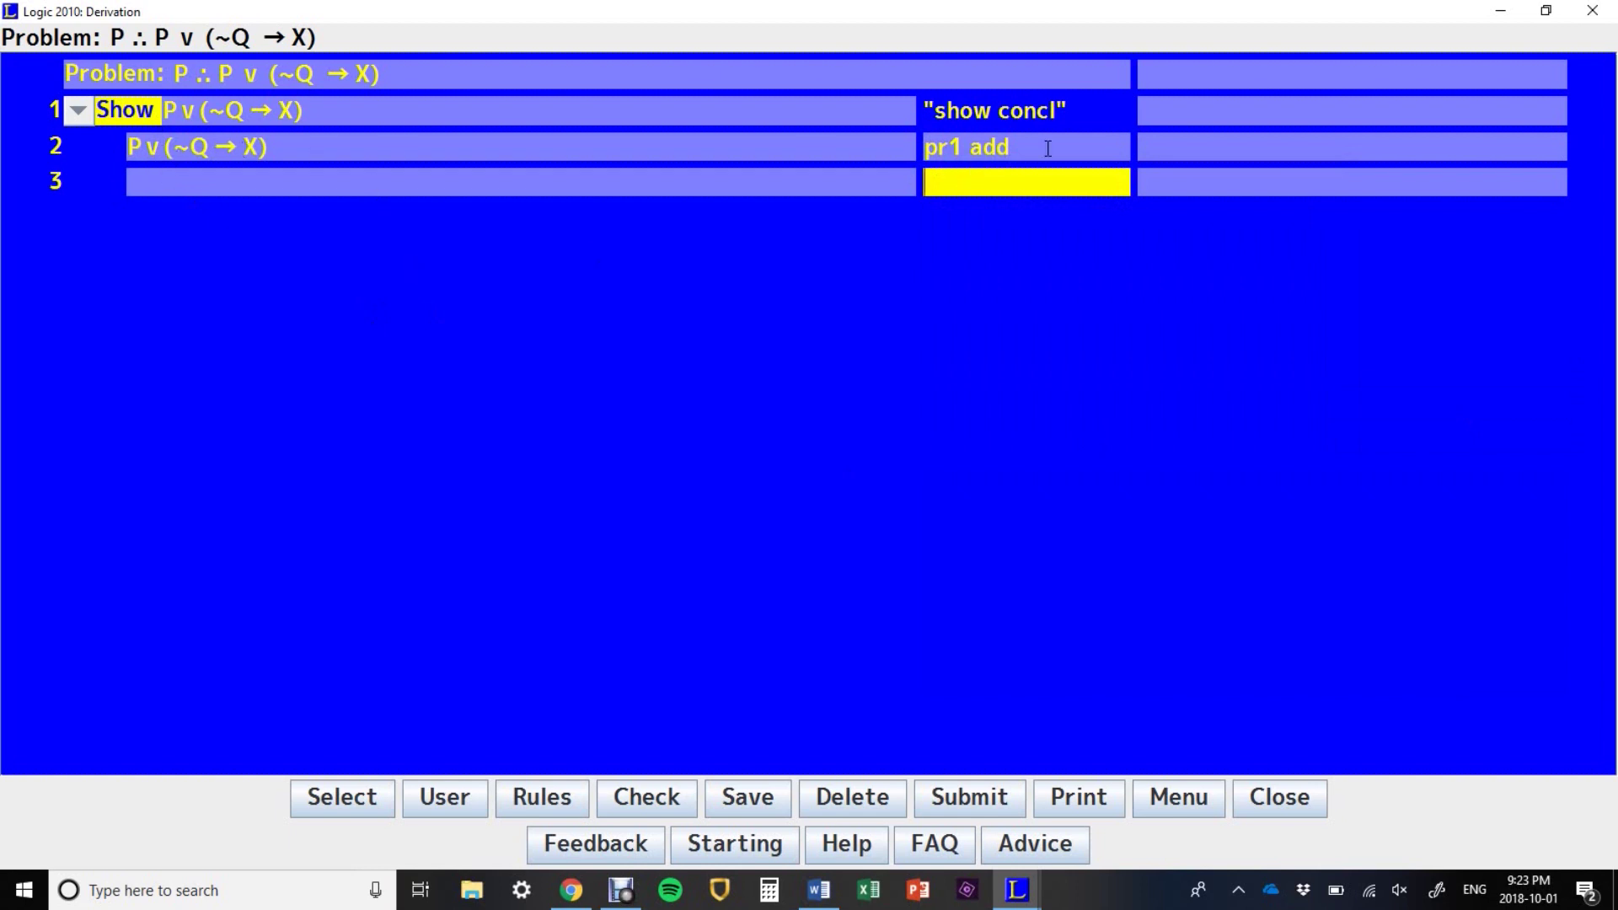
Step: Undo the "pr1 add" derivation so that line 2 is empty
key(ctrl+z)
key(ctrl+z)
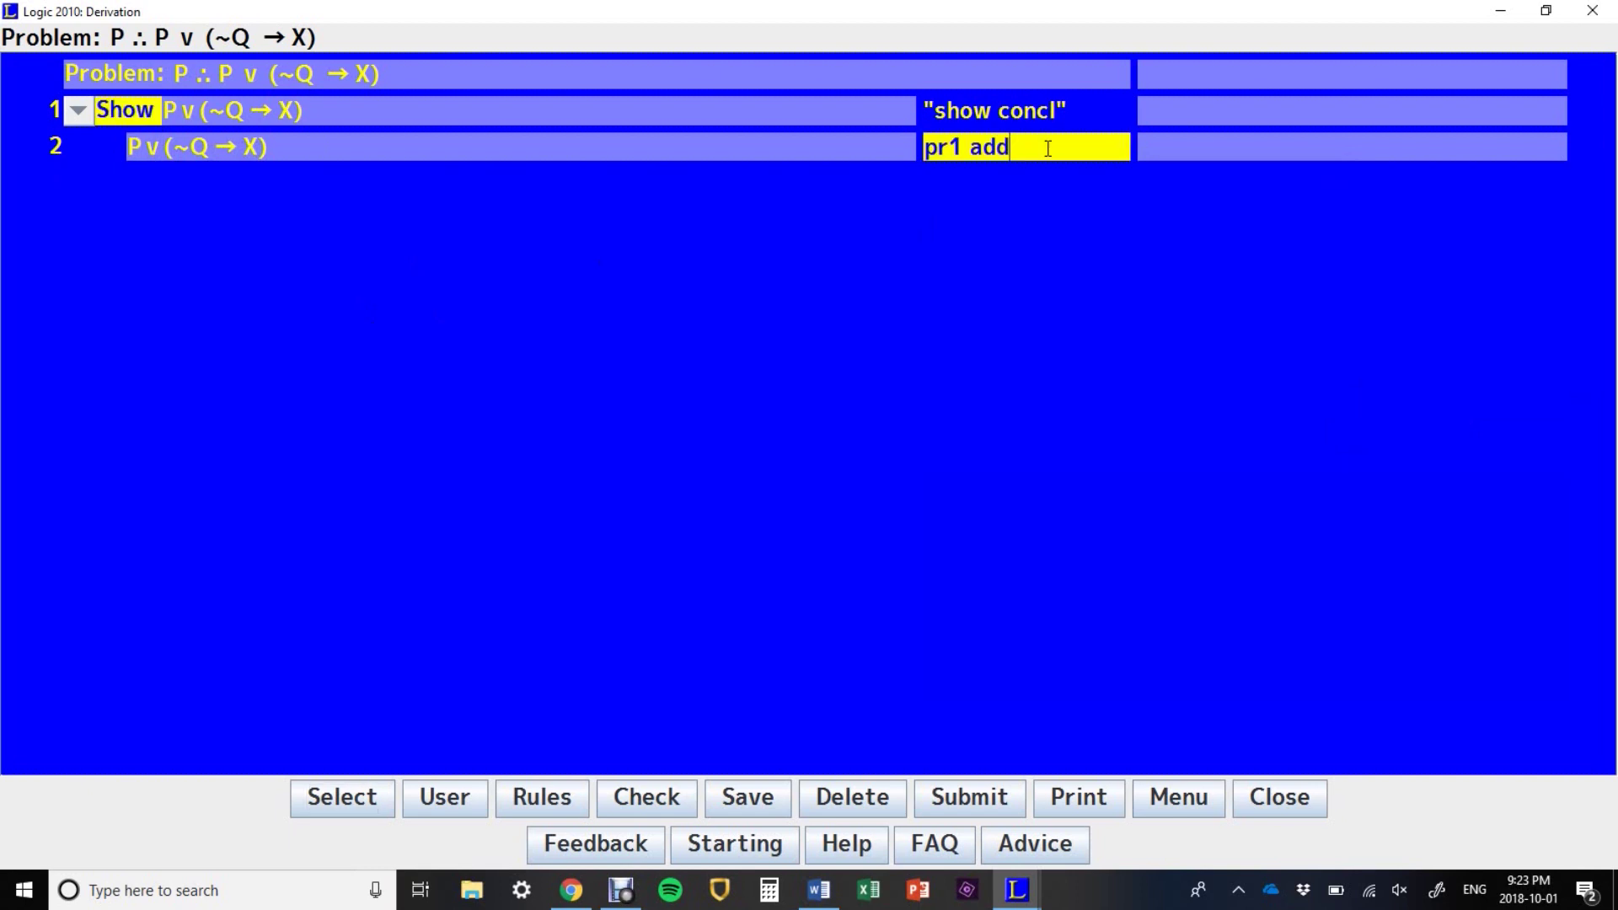
key(ctrl+y)
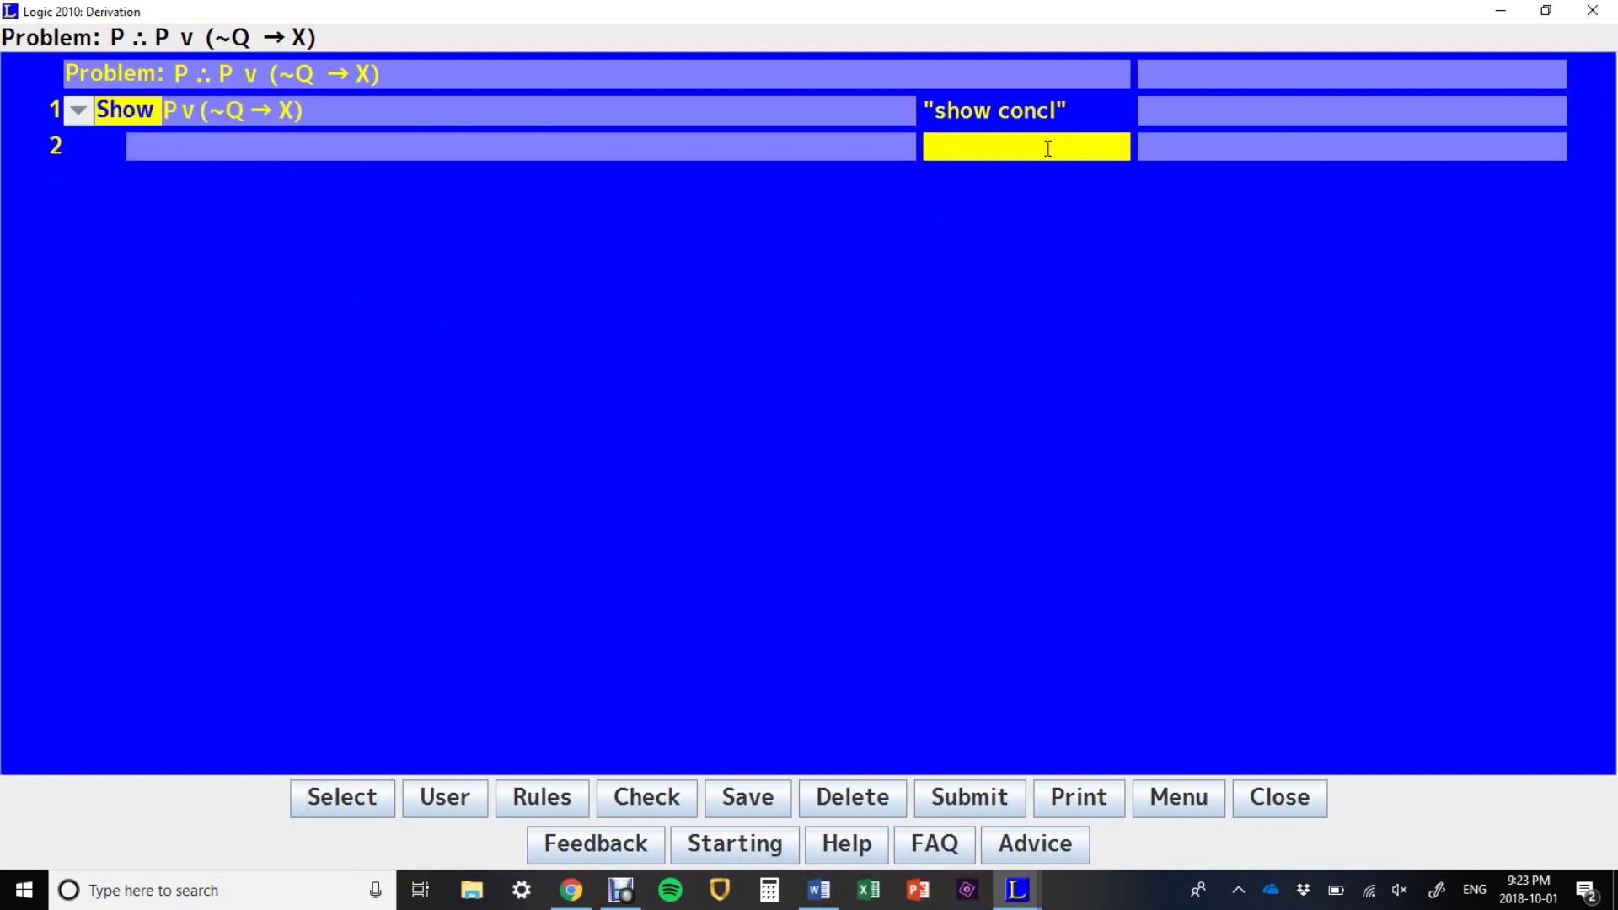
Step: Derive line 2 with "pr1 add", choosing P v Z and substituting (~Q → X) for Z, and complete the proof with "2 dd"
text(pr1 add)
key(Return)
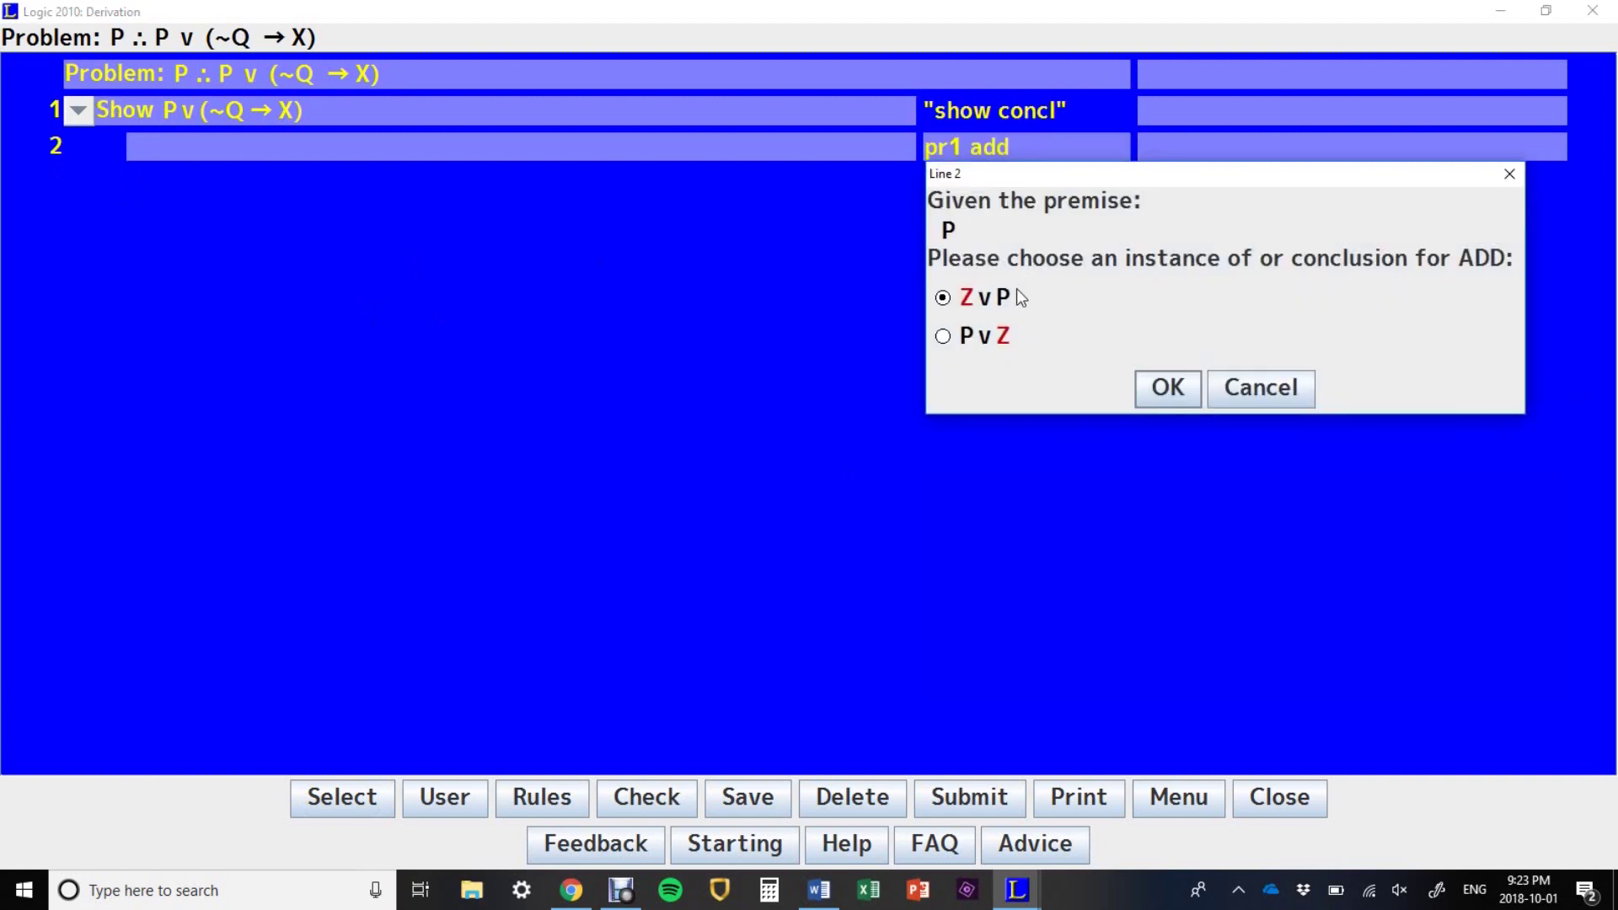
click(943, 336)
click(1197, 388)
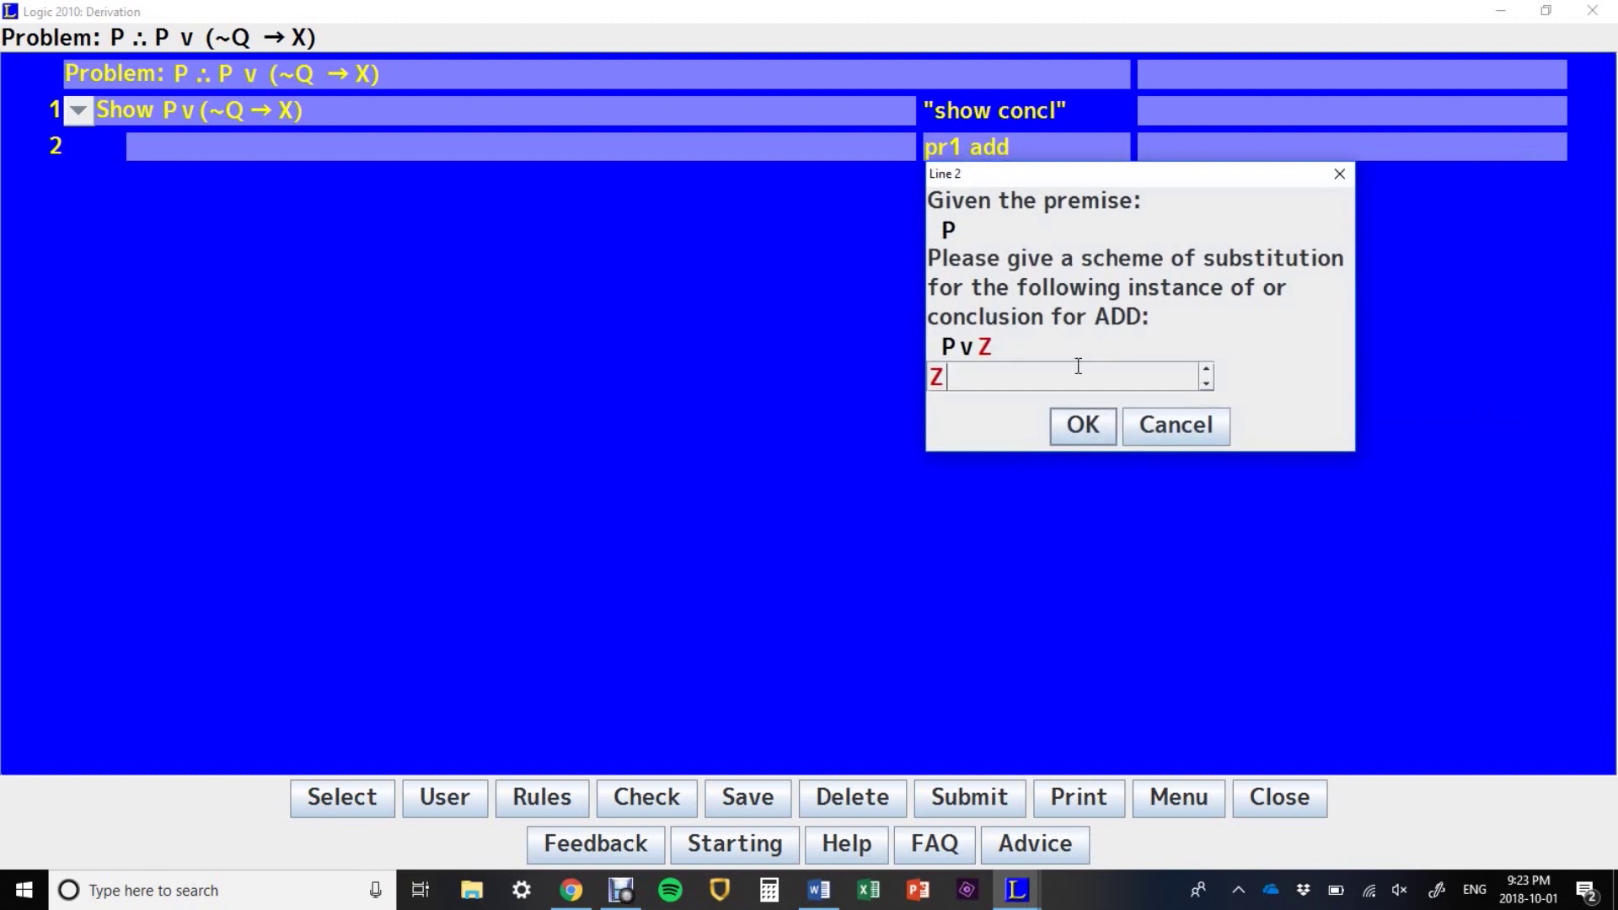
text((~)
text(Q)
text(>)
text(X))
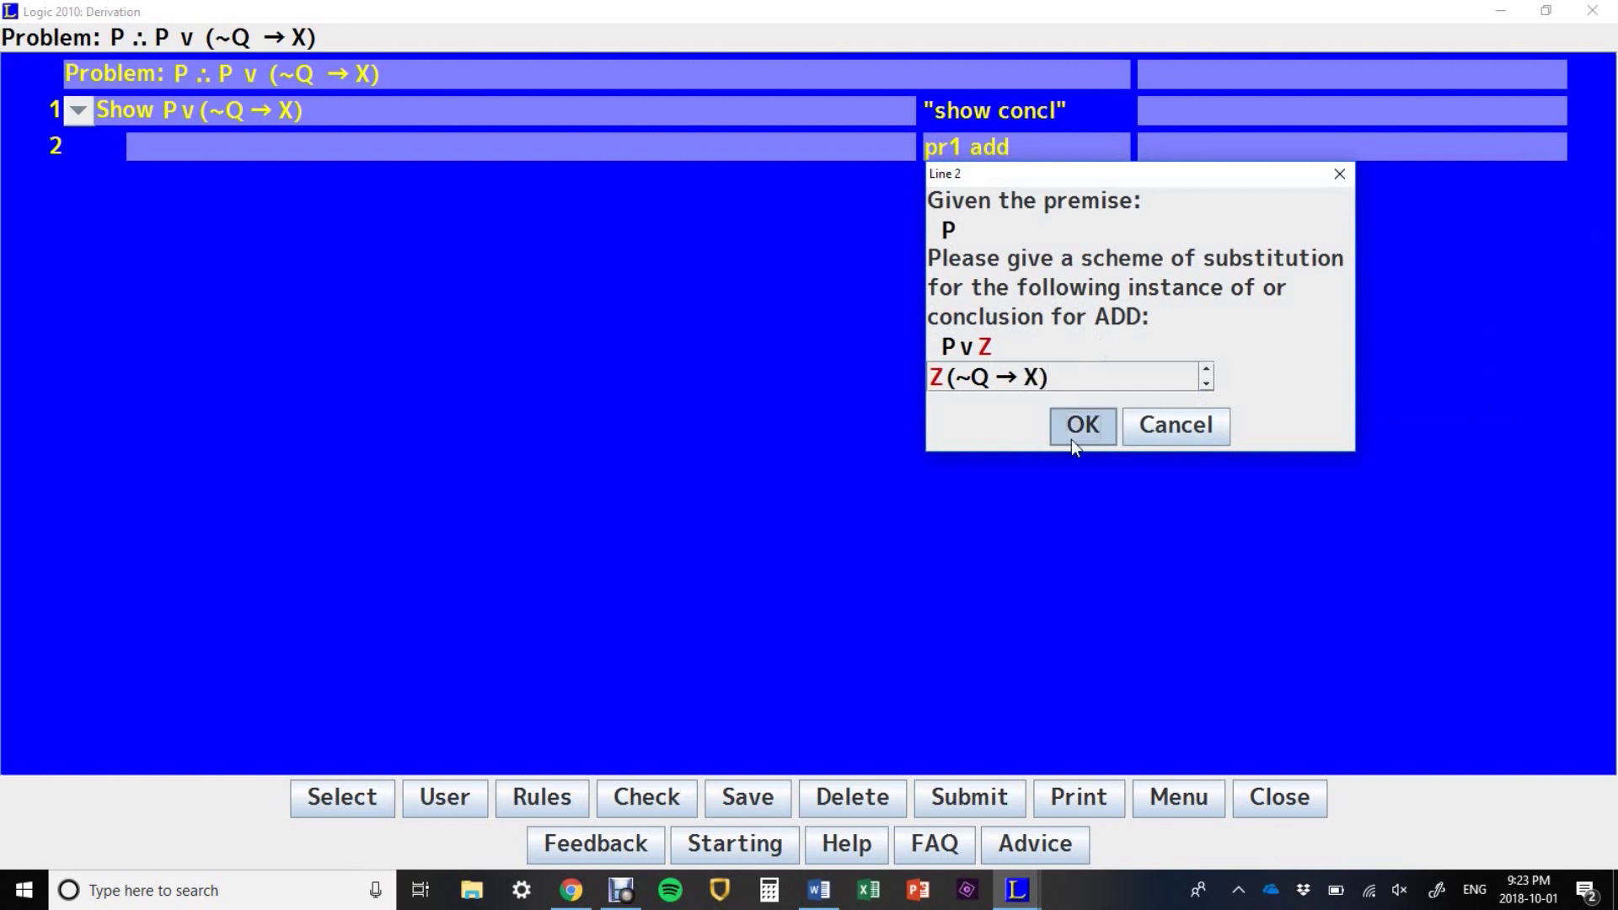
click(1072, 441)
text(2 dd)
key(Return)
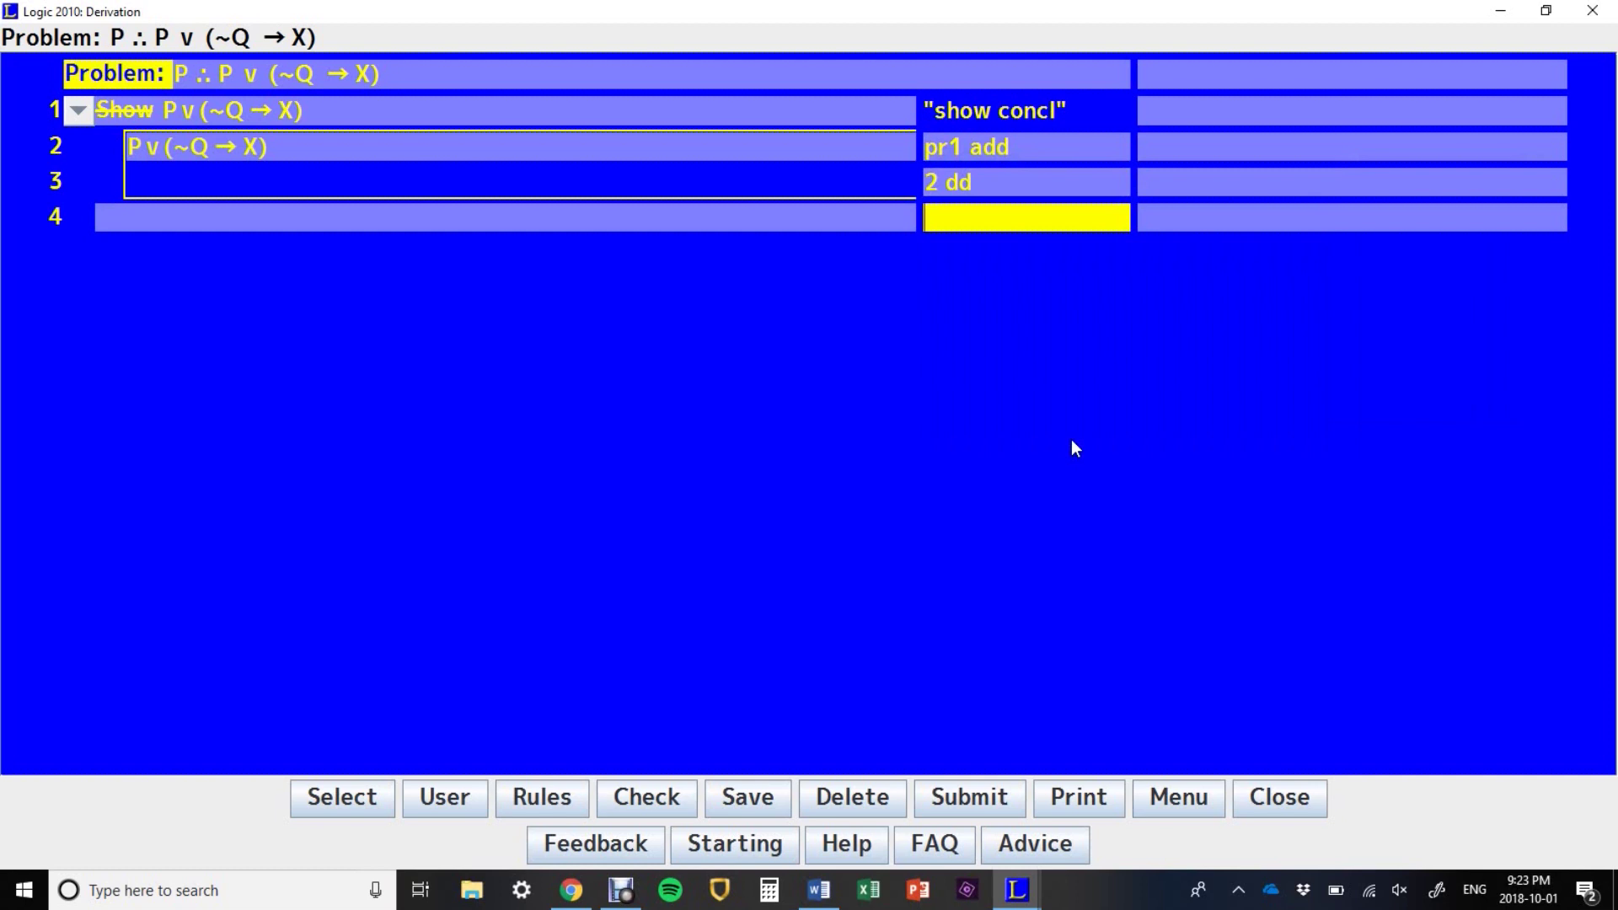